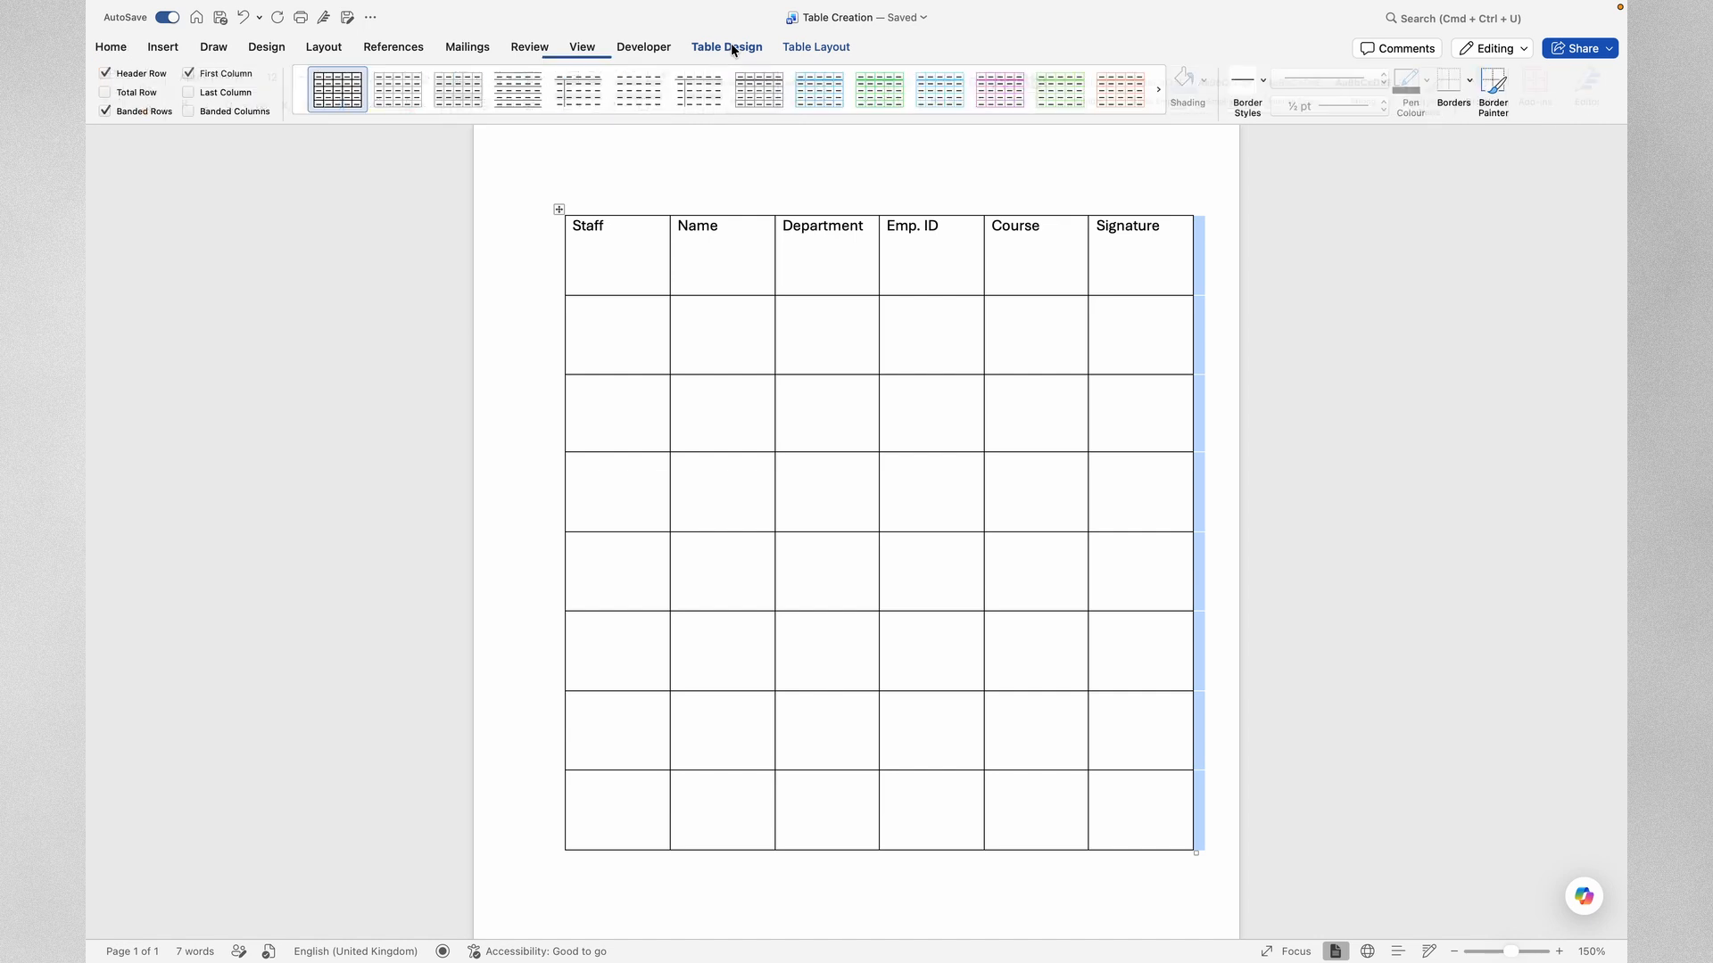
# Step: Browse the table style gallery and apply the plain grid style with grey banded rows to the staff table
pyautogui.click(810, 48)
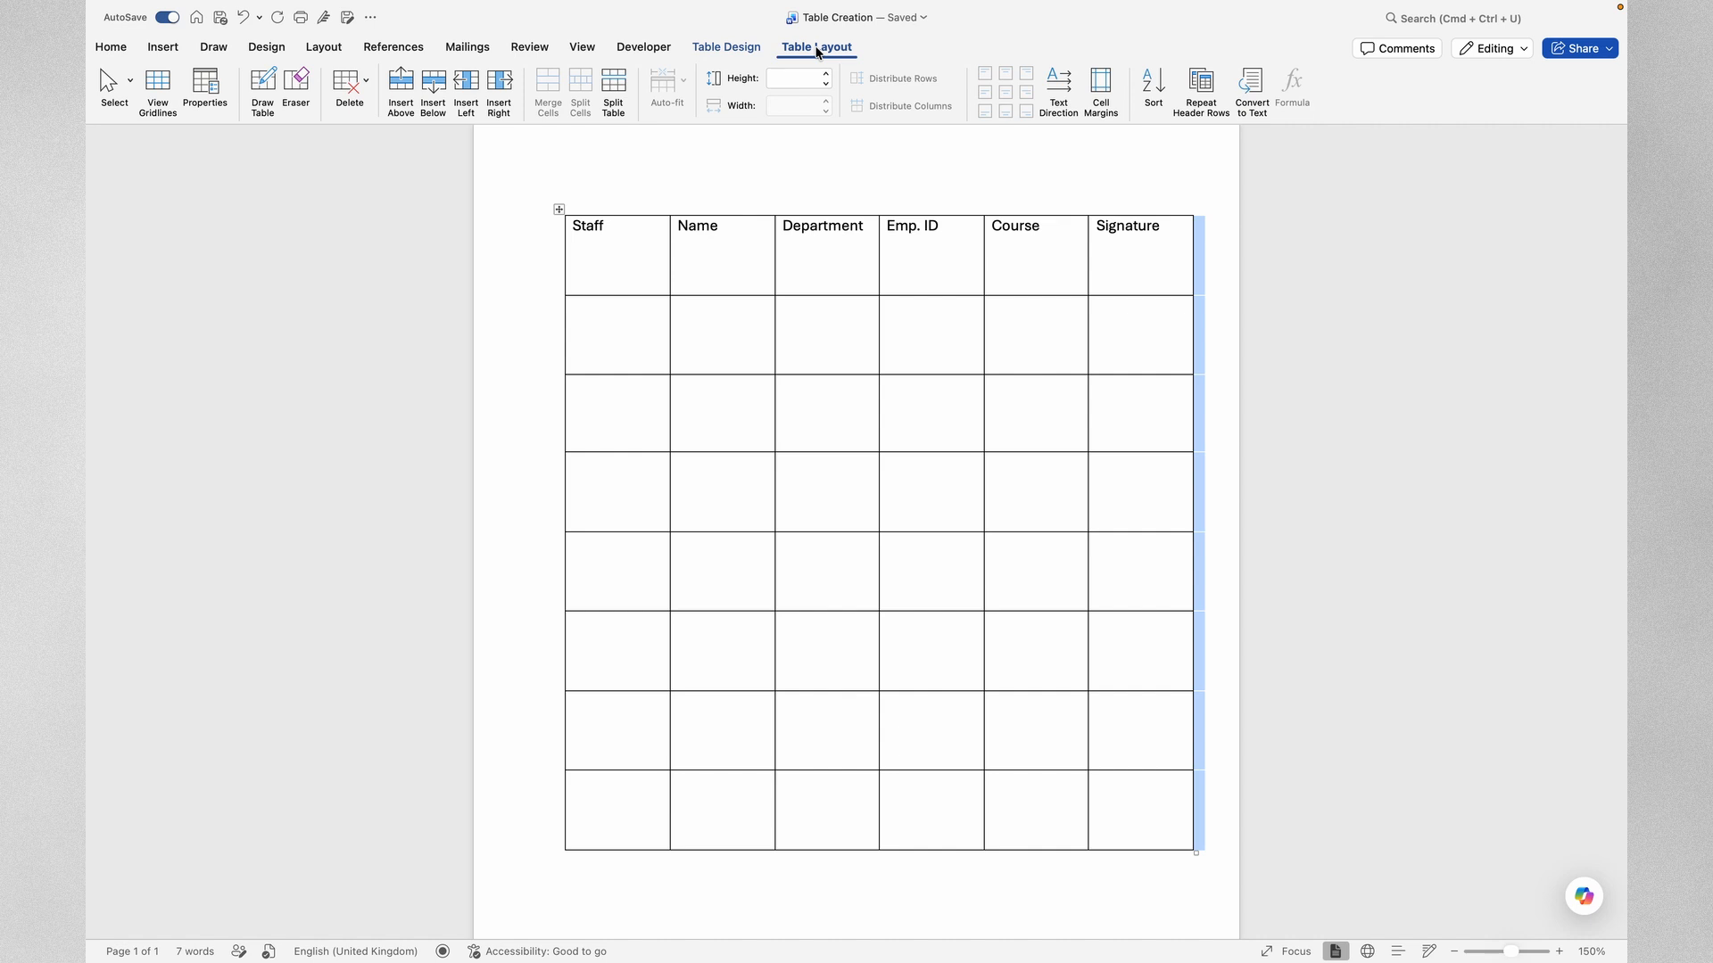
pyautogui.click(726, 49)
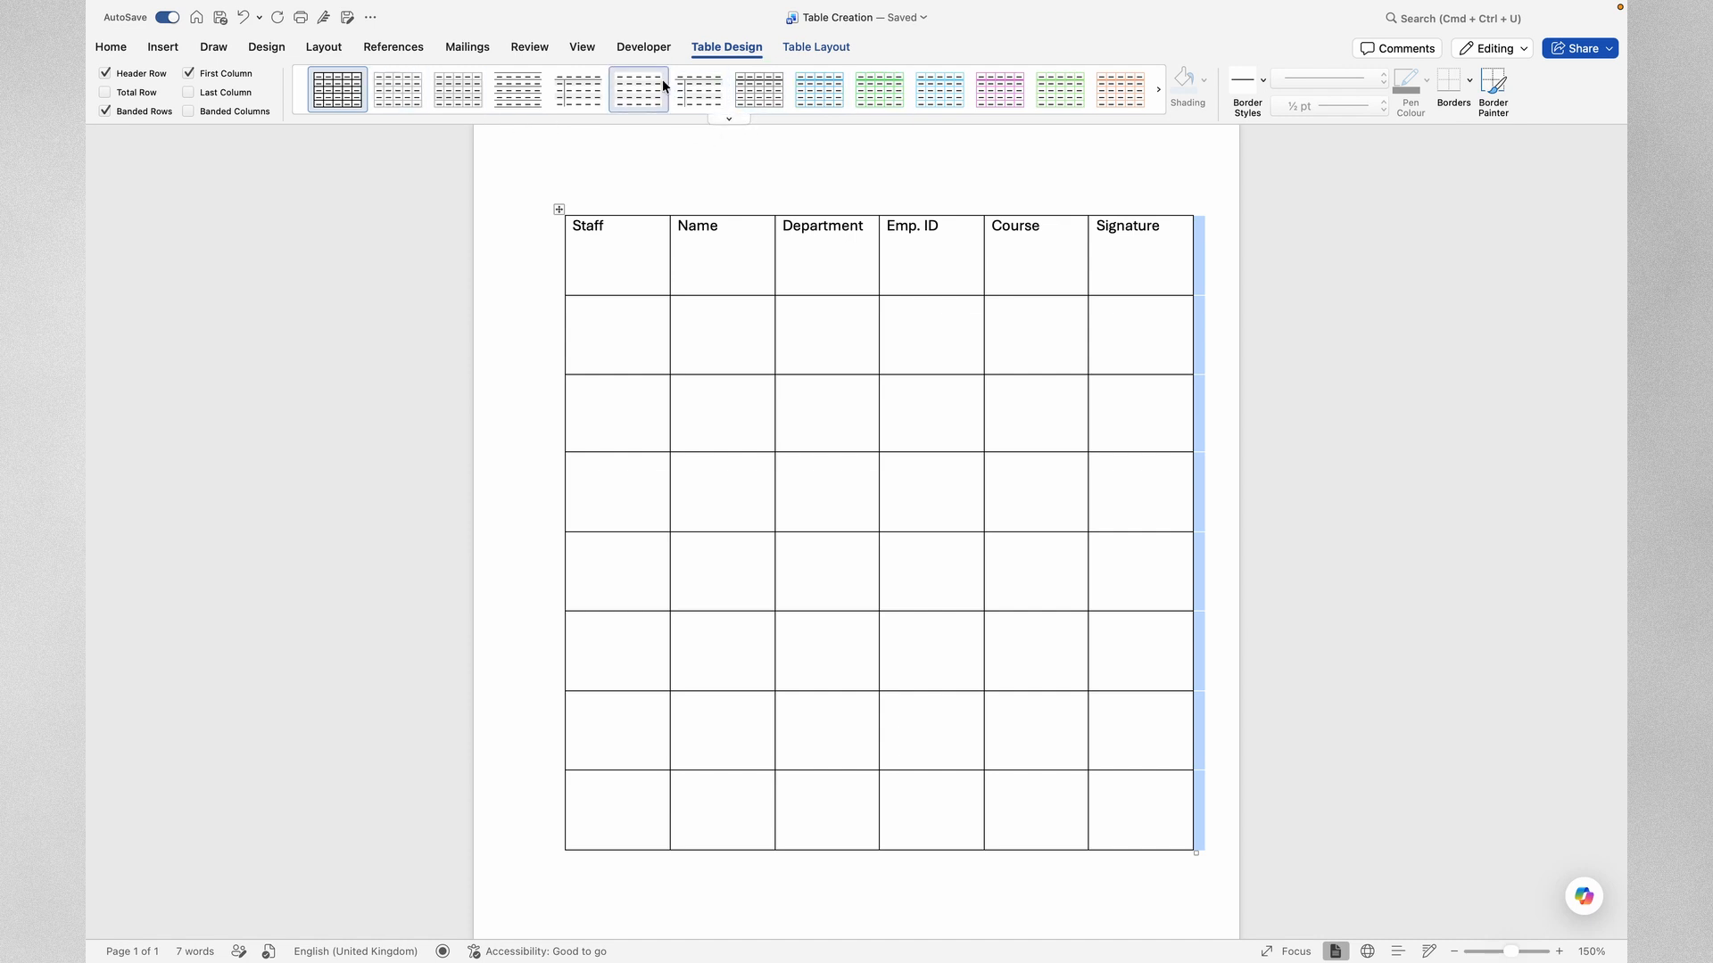
pyautogui.click(730, 119)
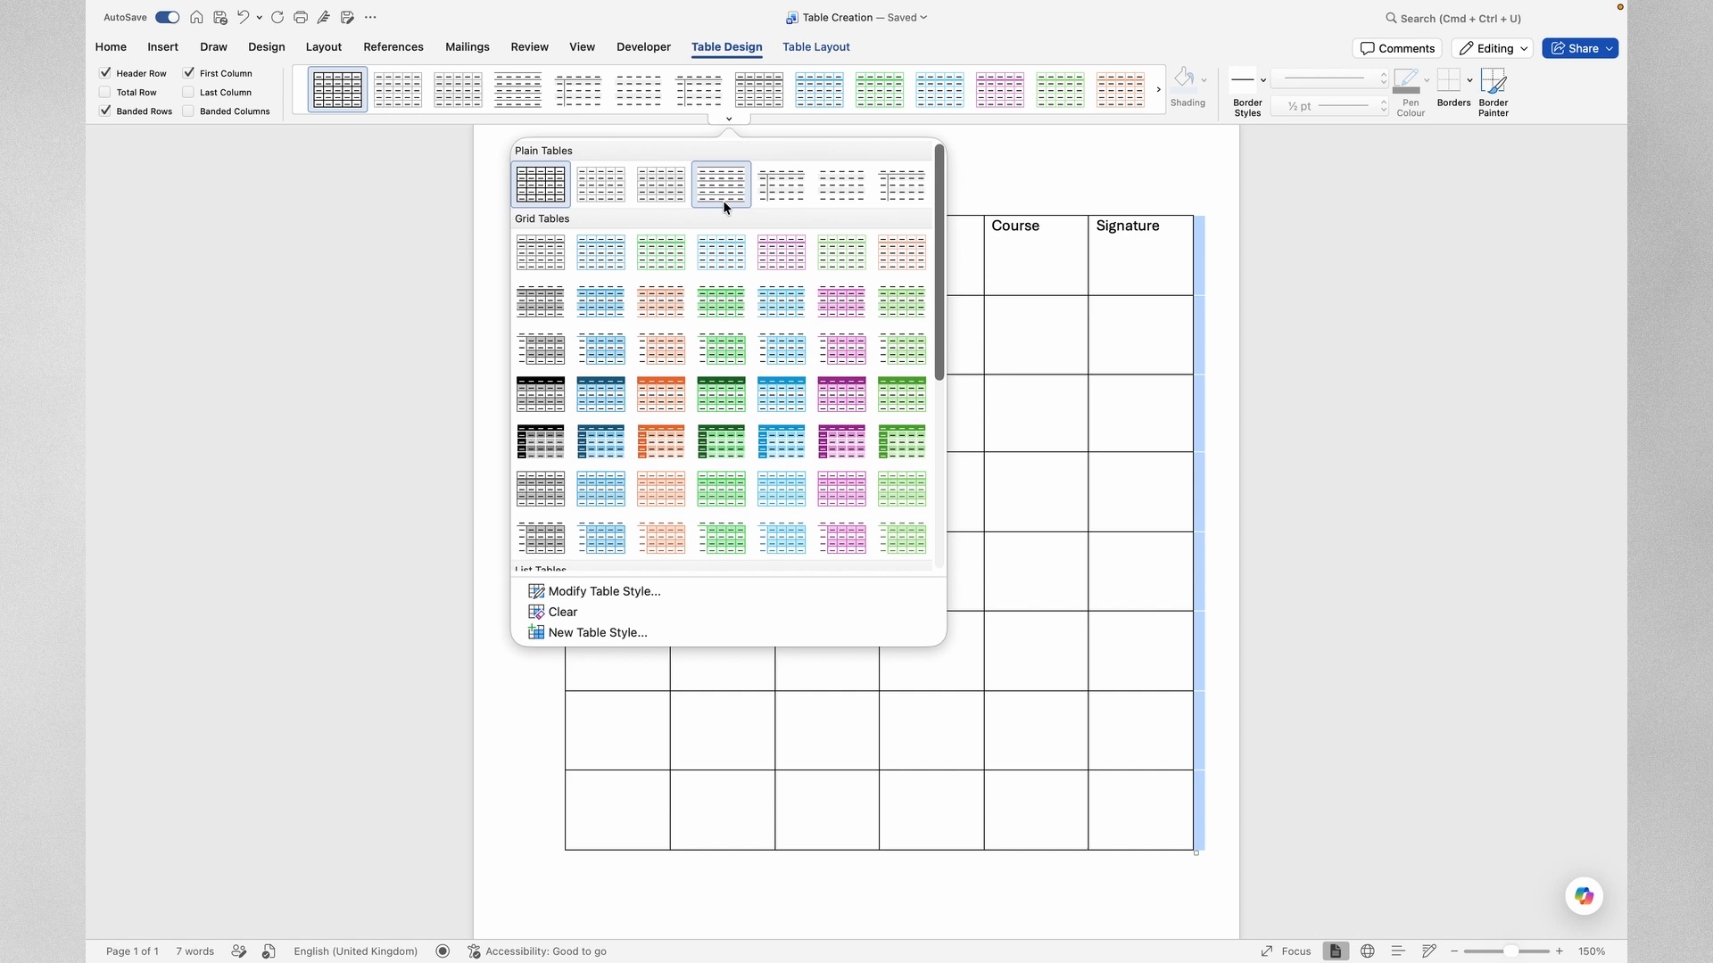
pyautogui.scroll(-3, 709, 336)
pyautogui.scroll(-2, 710, 340)
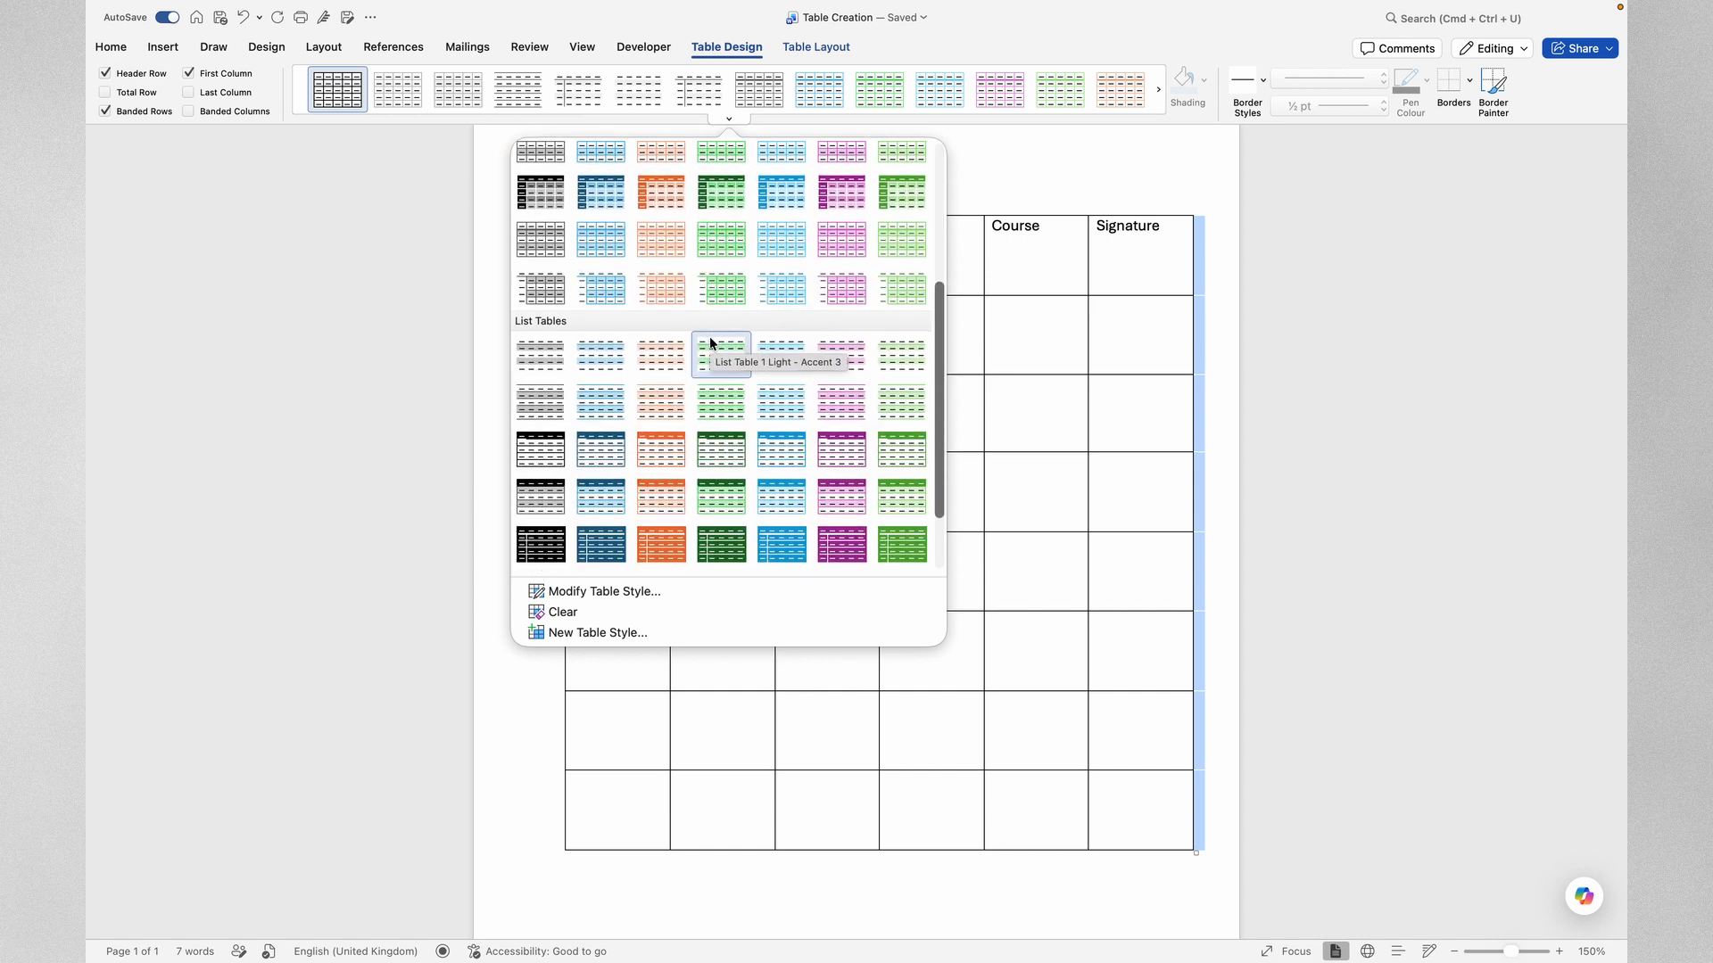
pyautogui.scroll(5, 710, 339)
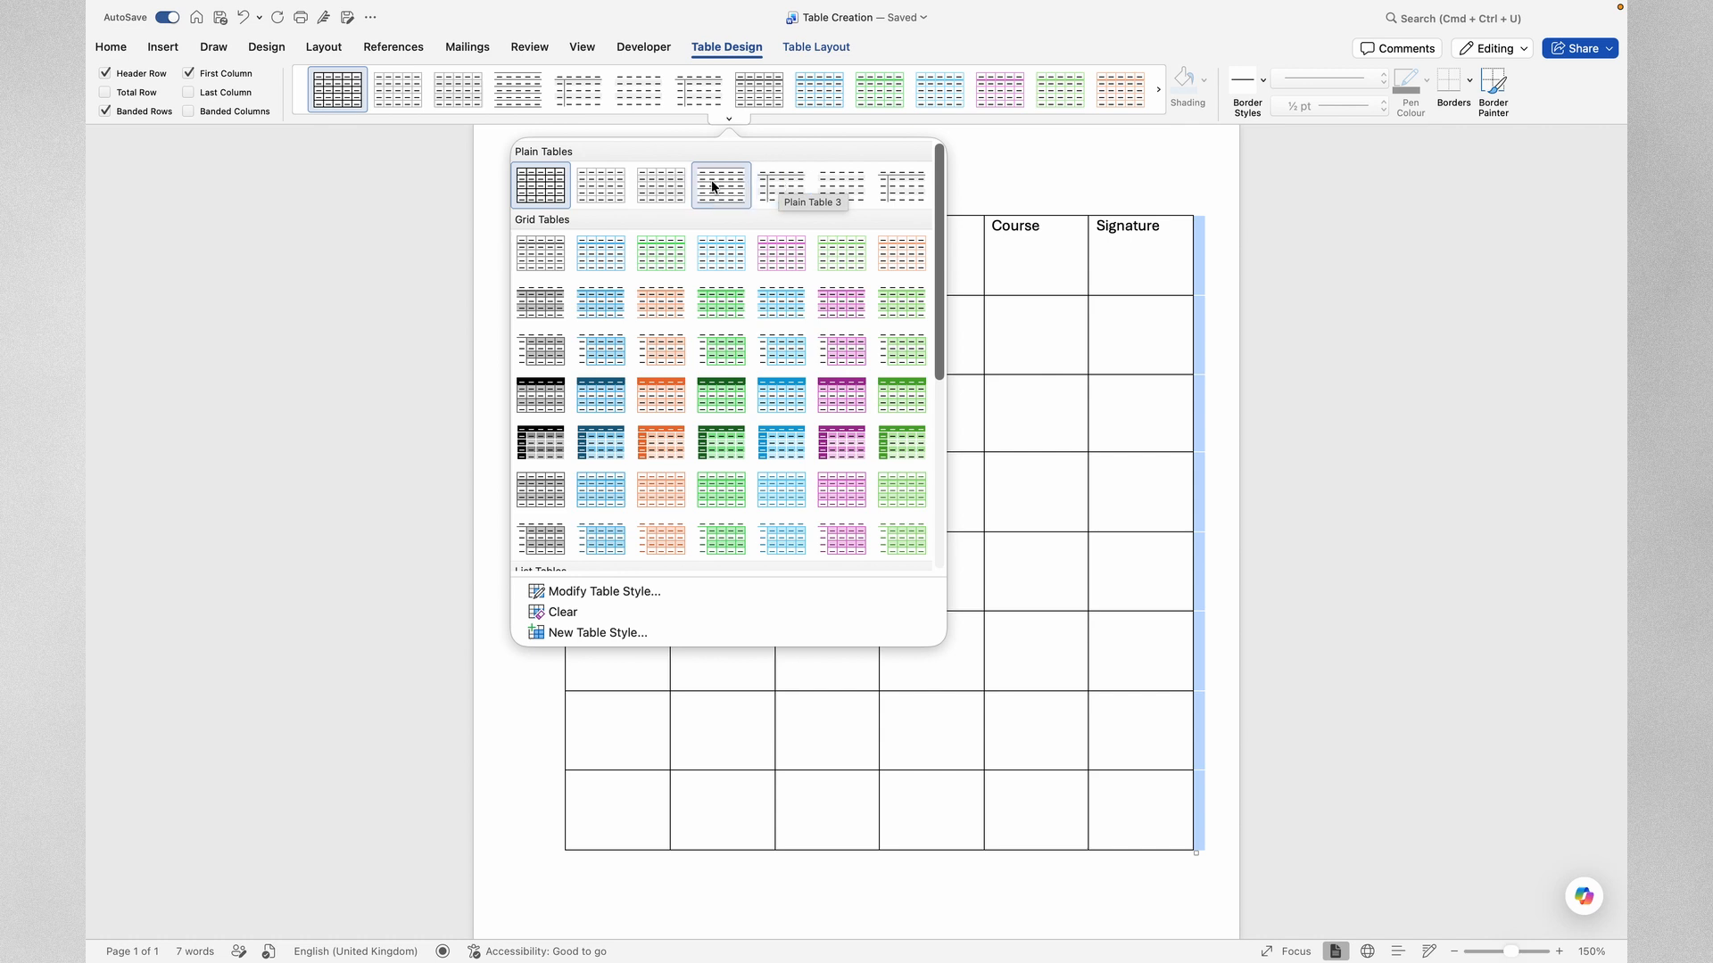
pyautogui.click(658, 181)
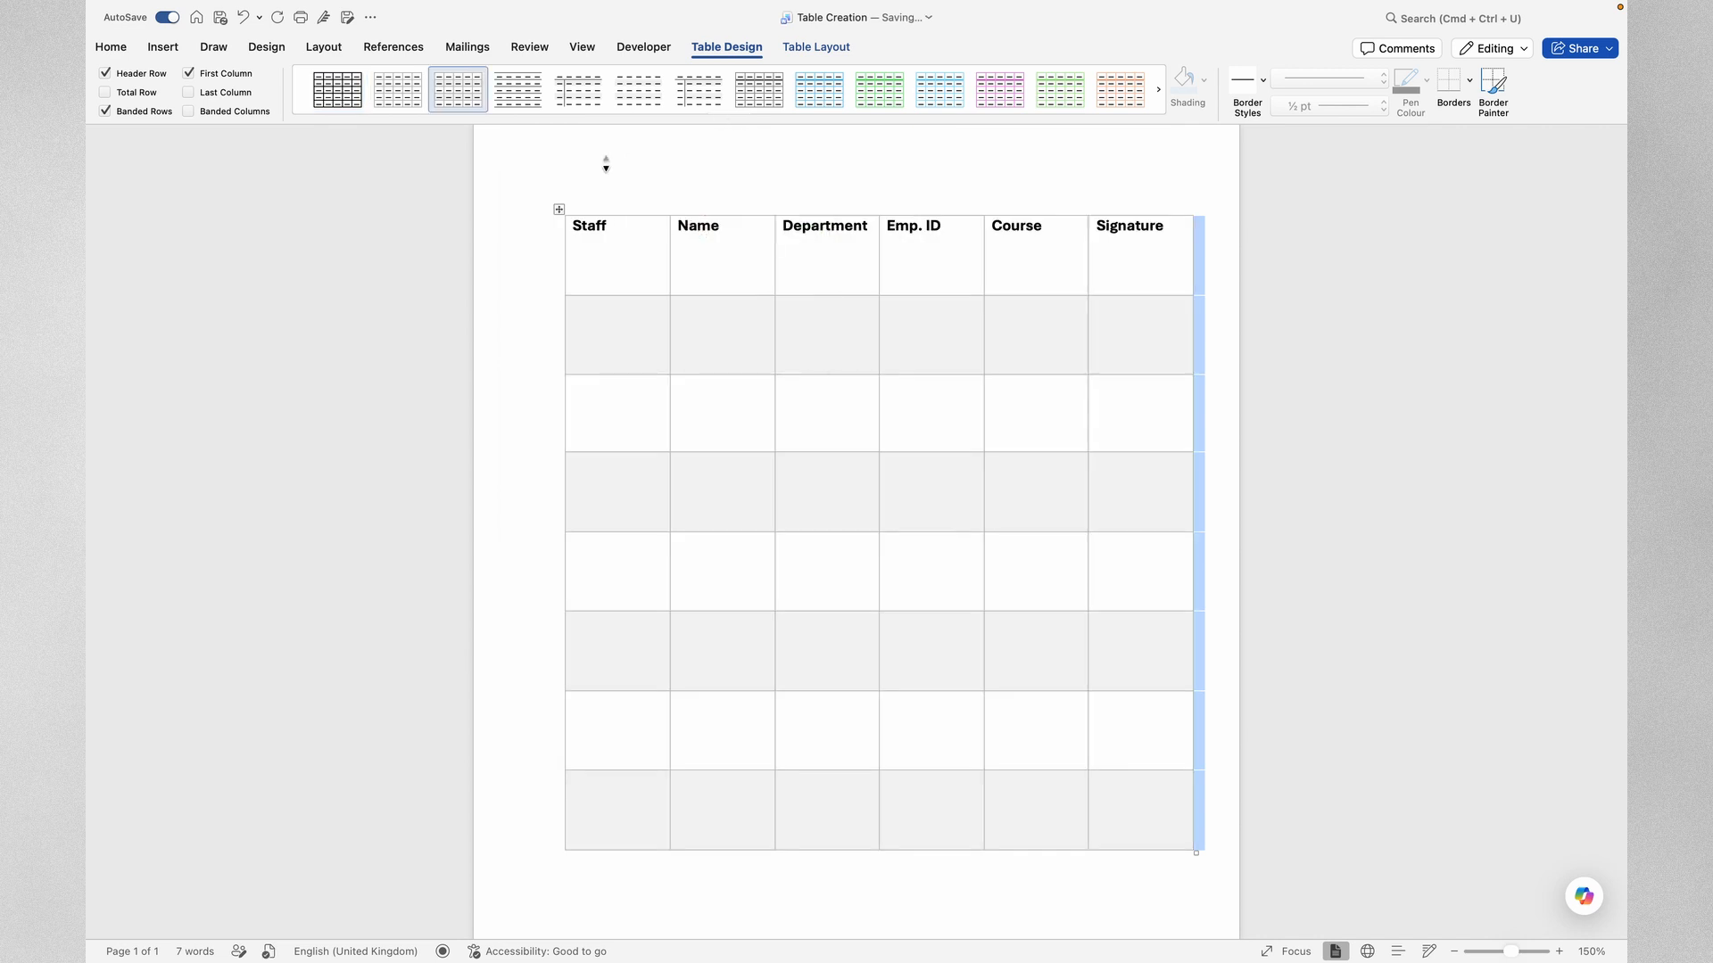
# Step: Apply the solid orange List Table 5 Dark - Accent 2 style to the staff table
pyautogui.click(728, 119)
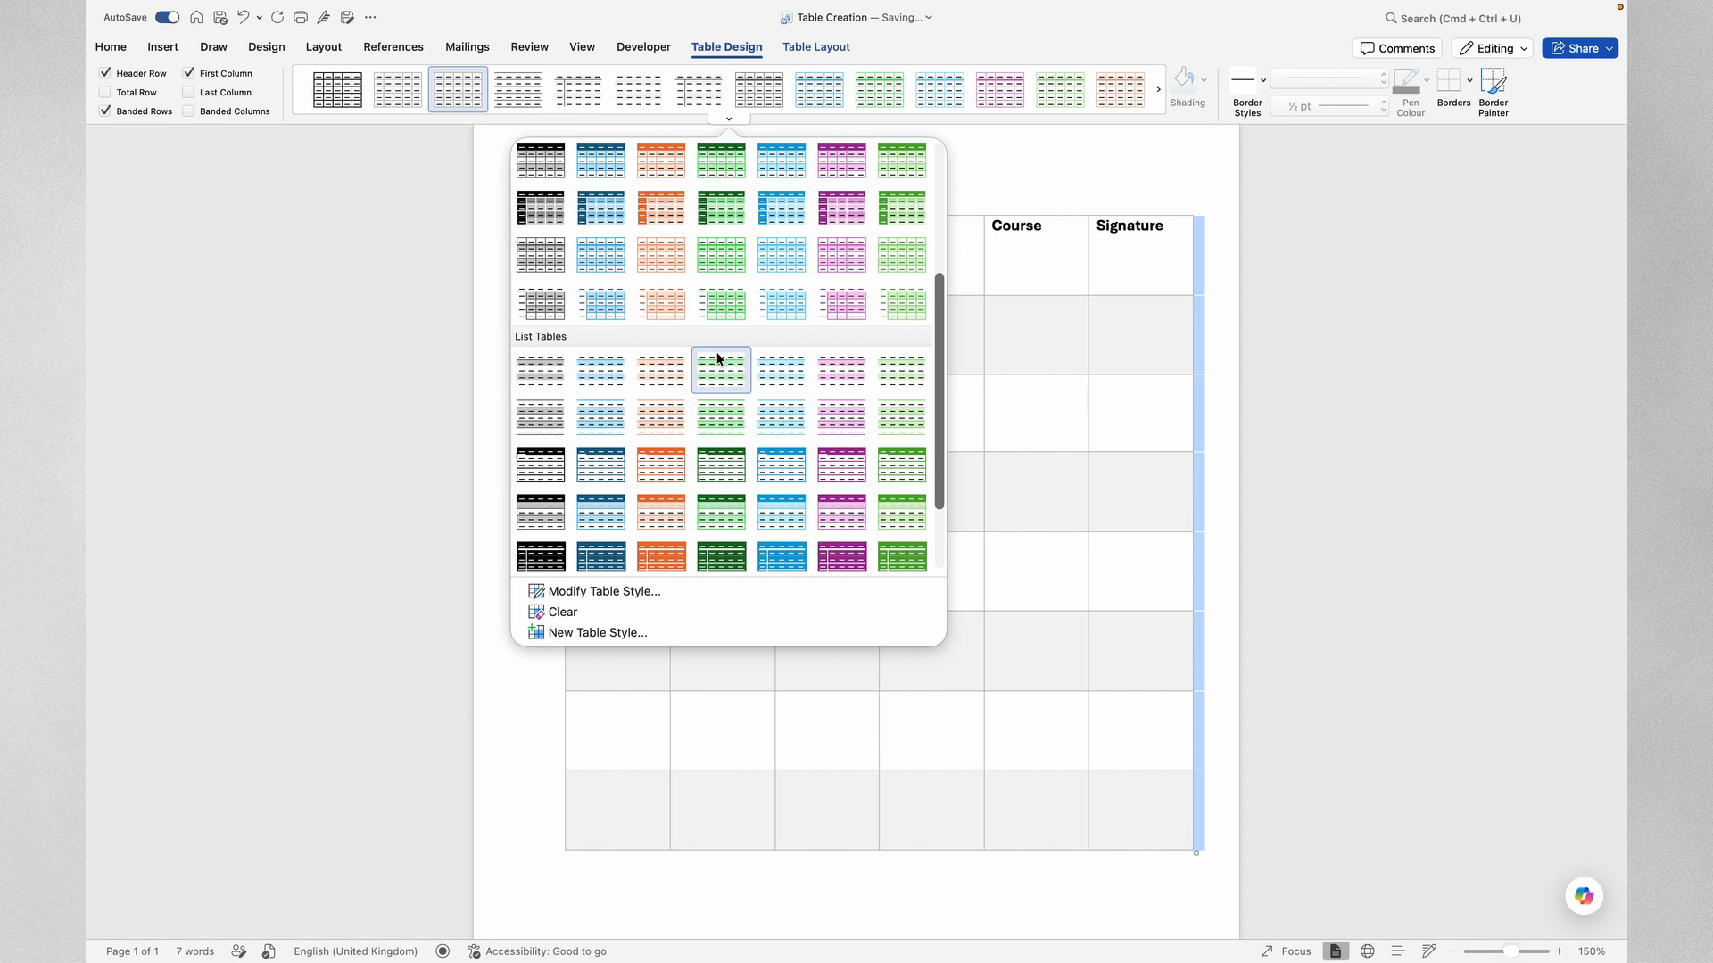
pyautogui.scroll(5, 718, 359)
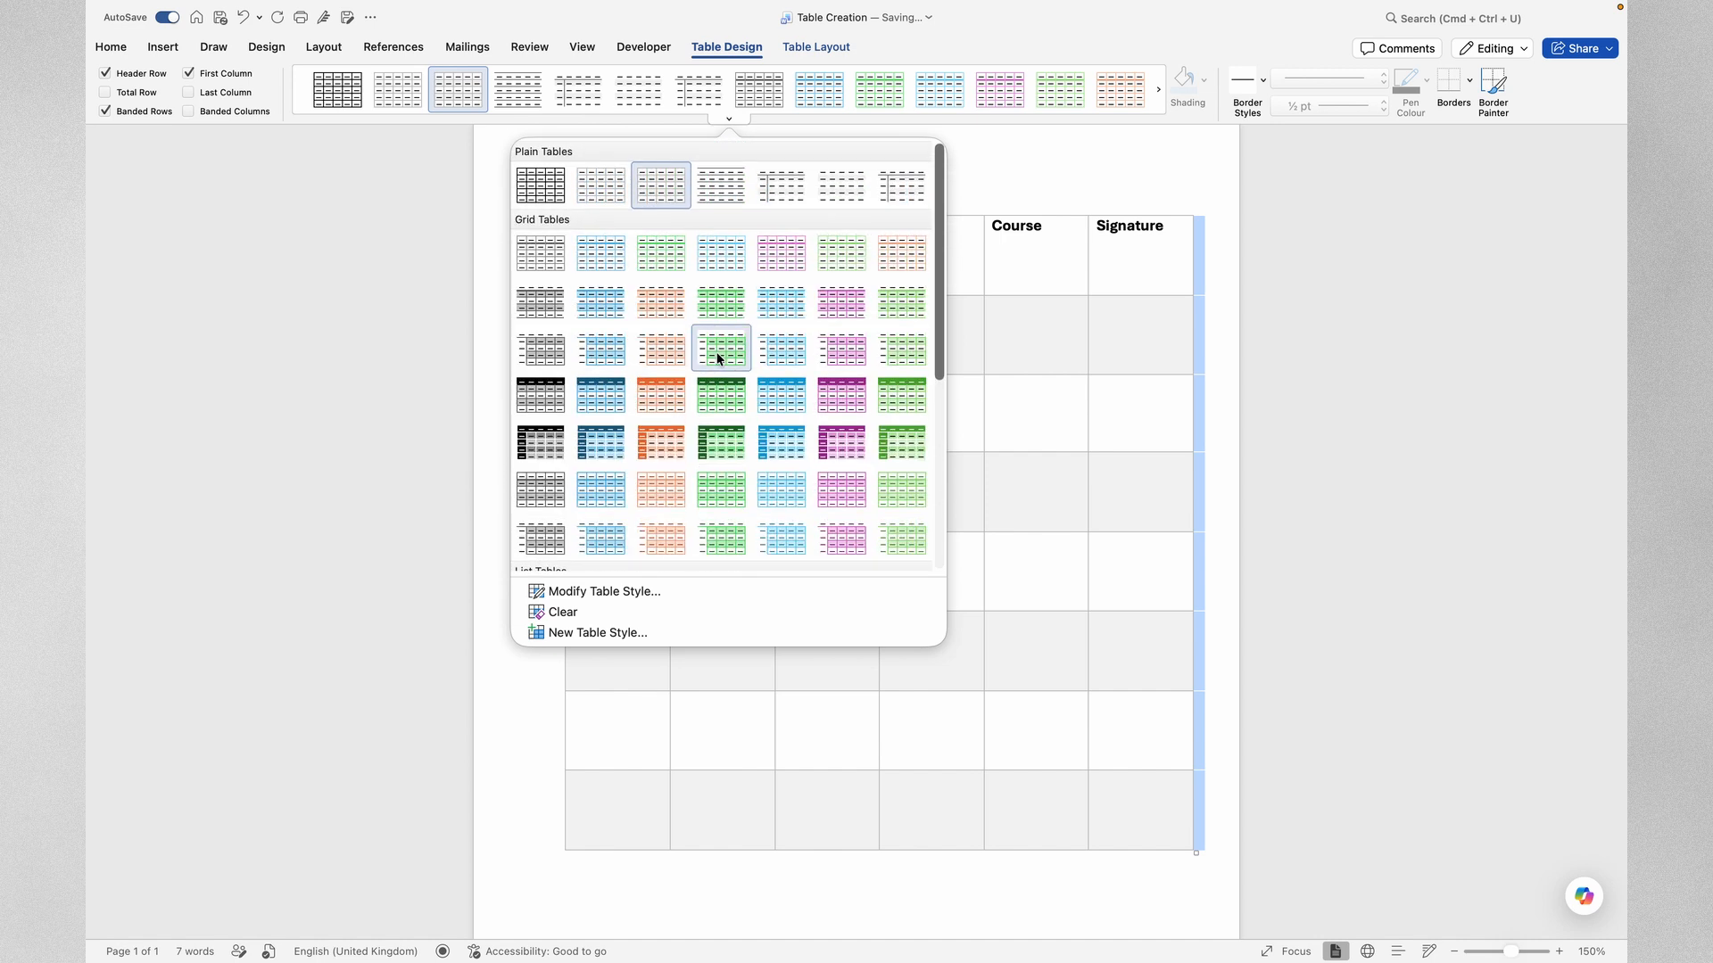
pyautogui.scroll(-5, 718, 359)
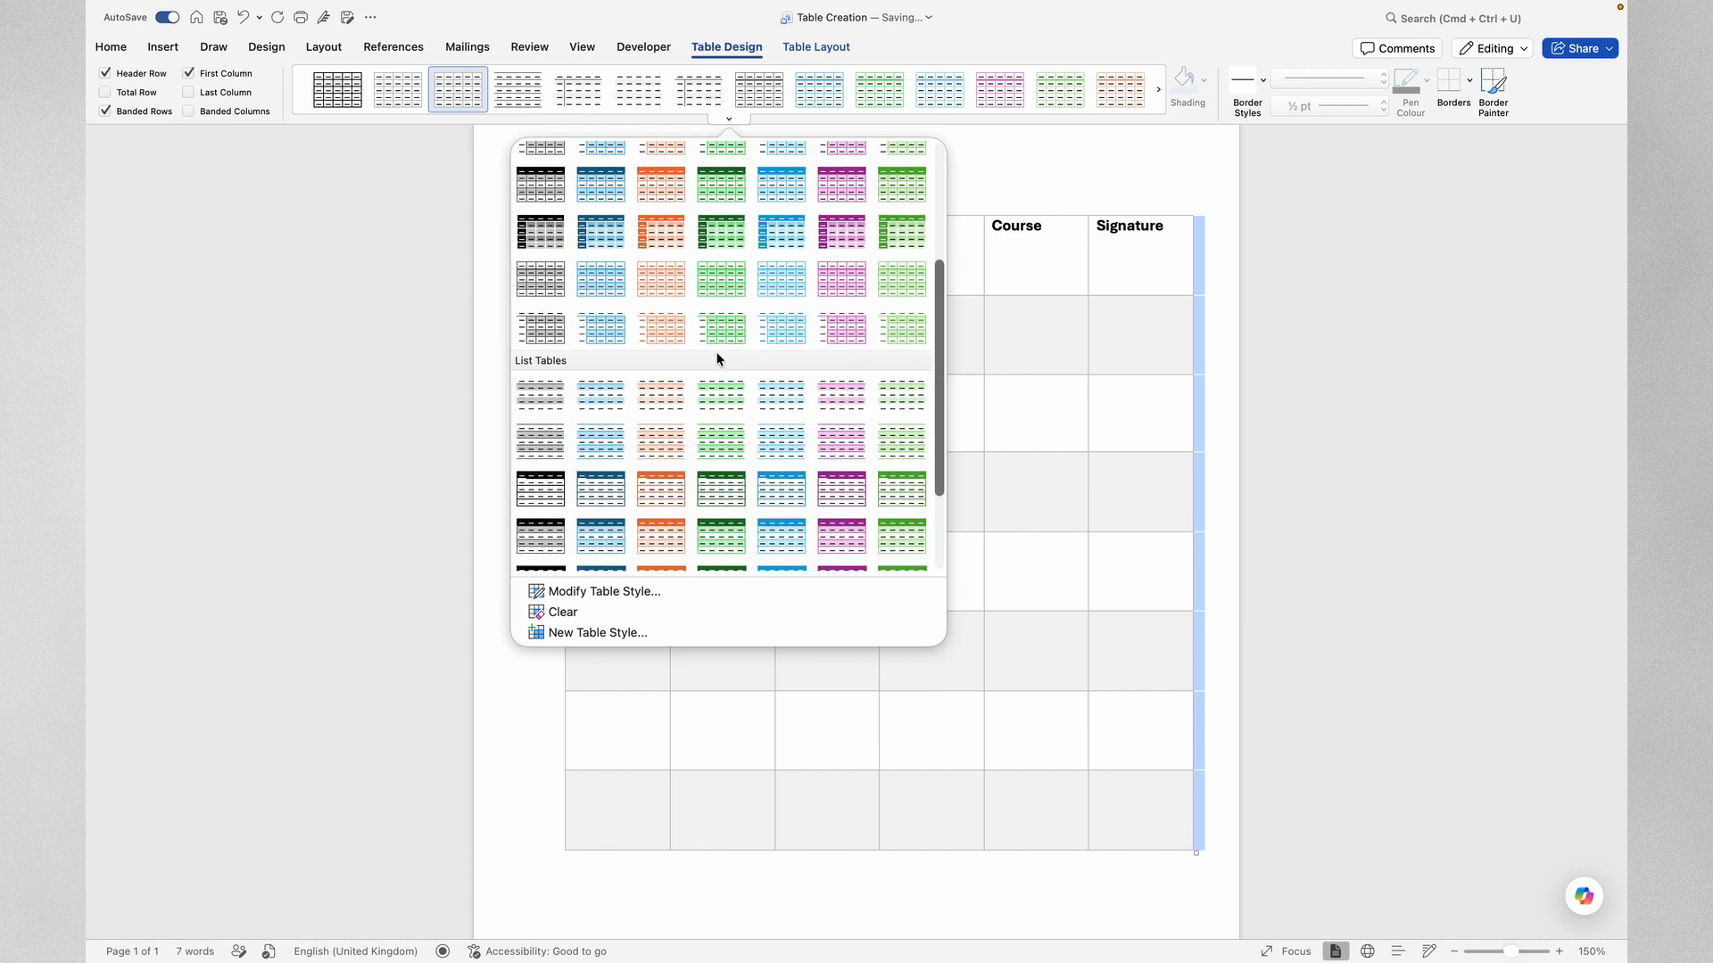
pyautogui.scroll(-3, 716, 357)
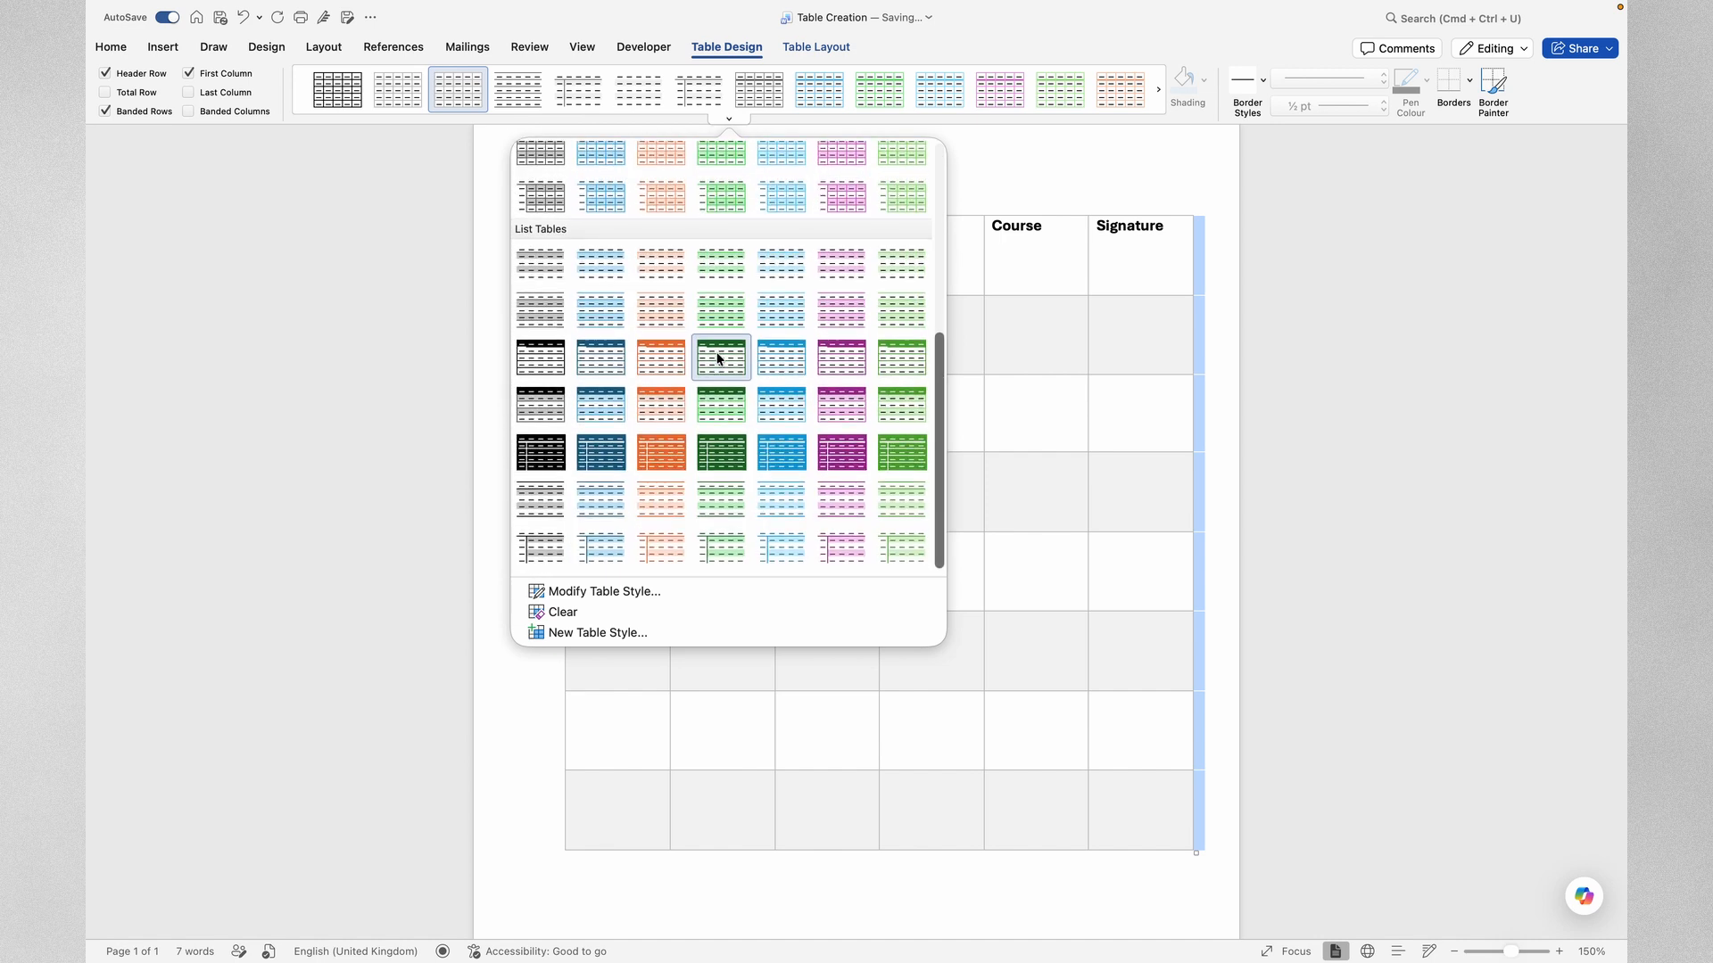
pyautogui.click(661, 454)
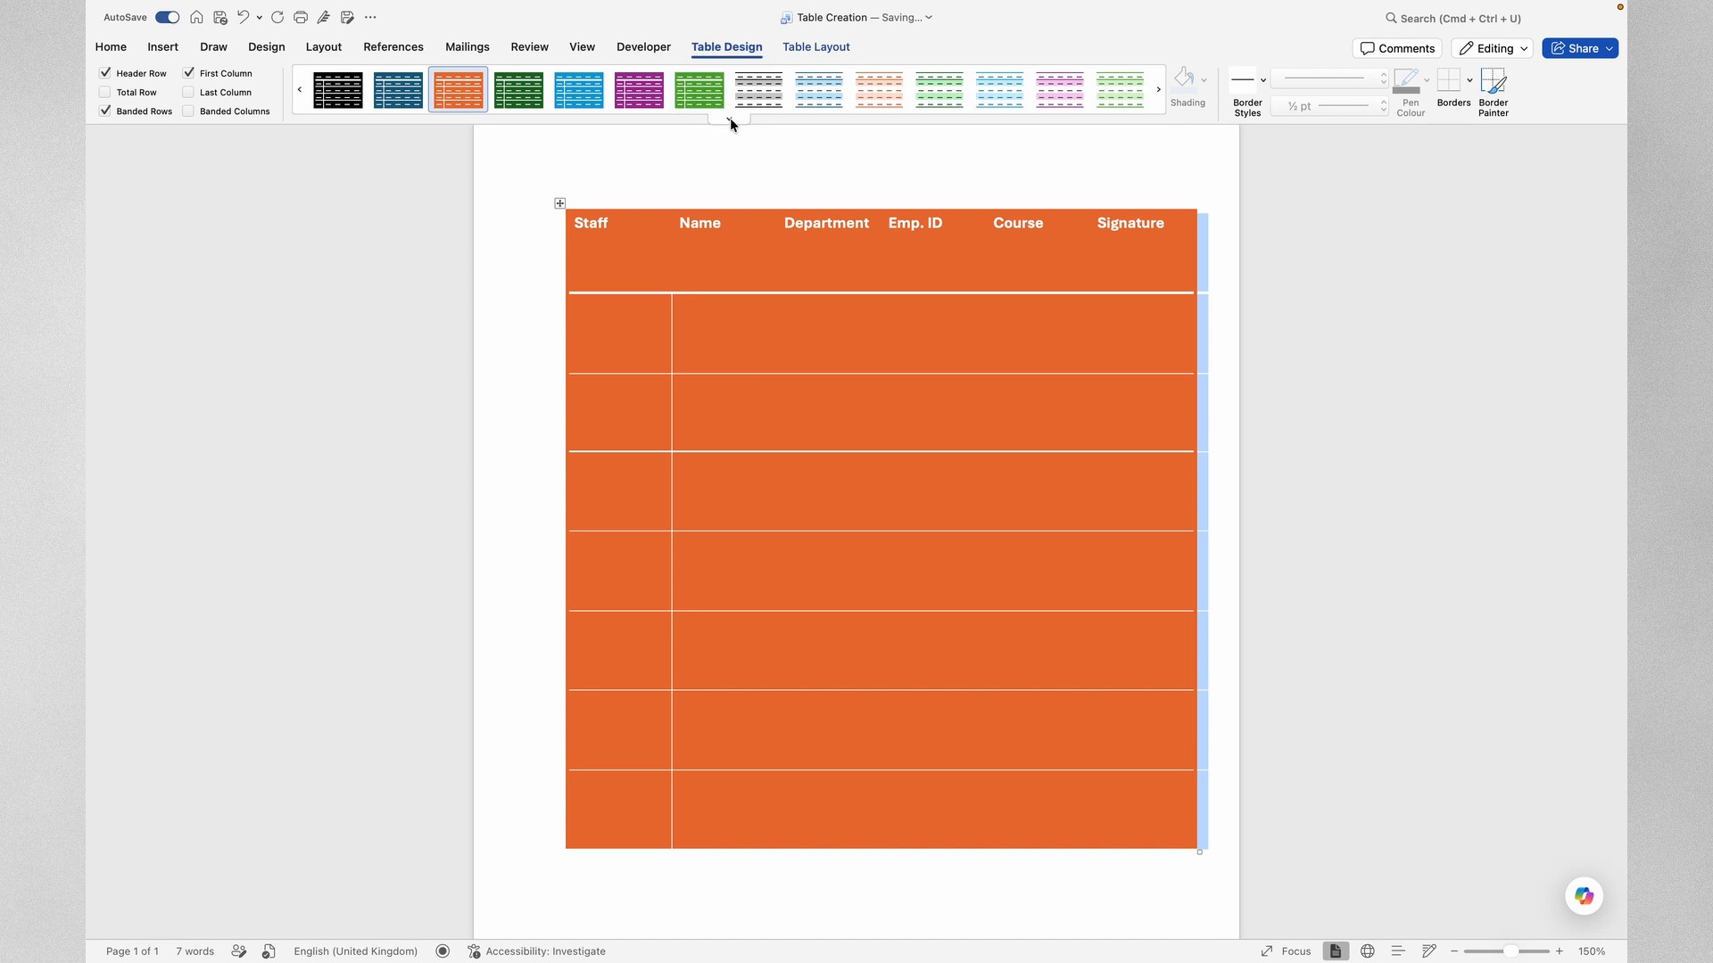
# Step: Modify the current table style and rename it as Employee data
pyautogui.click(729, 117)
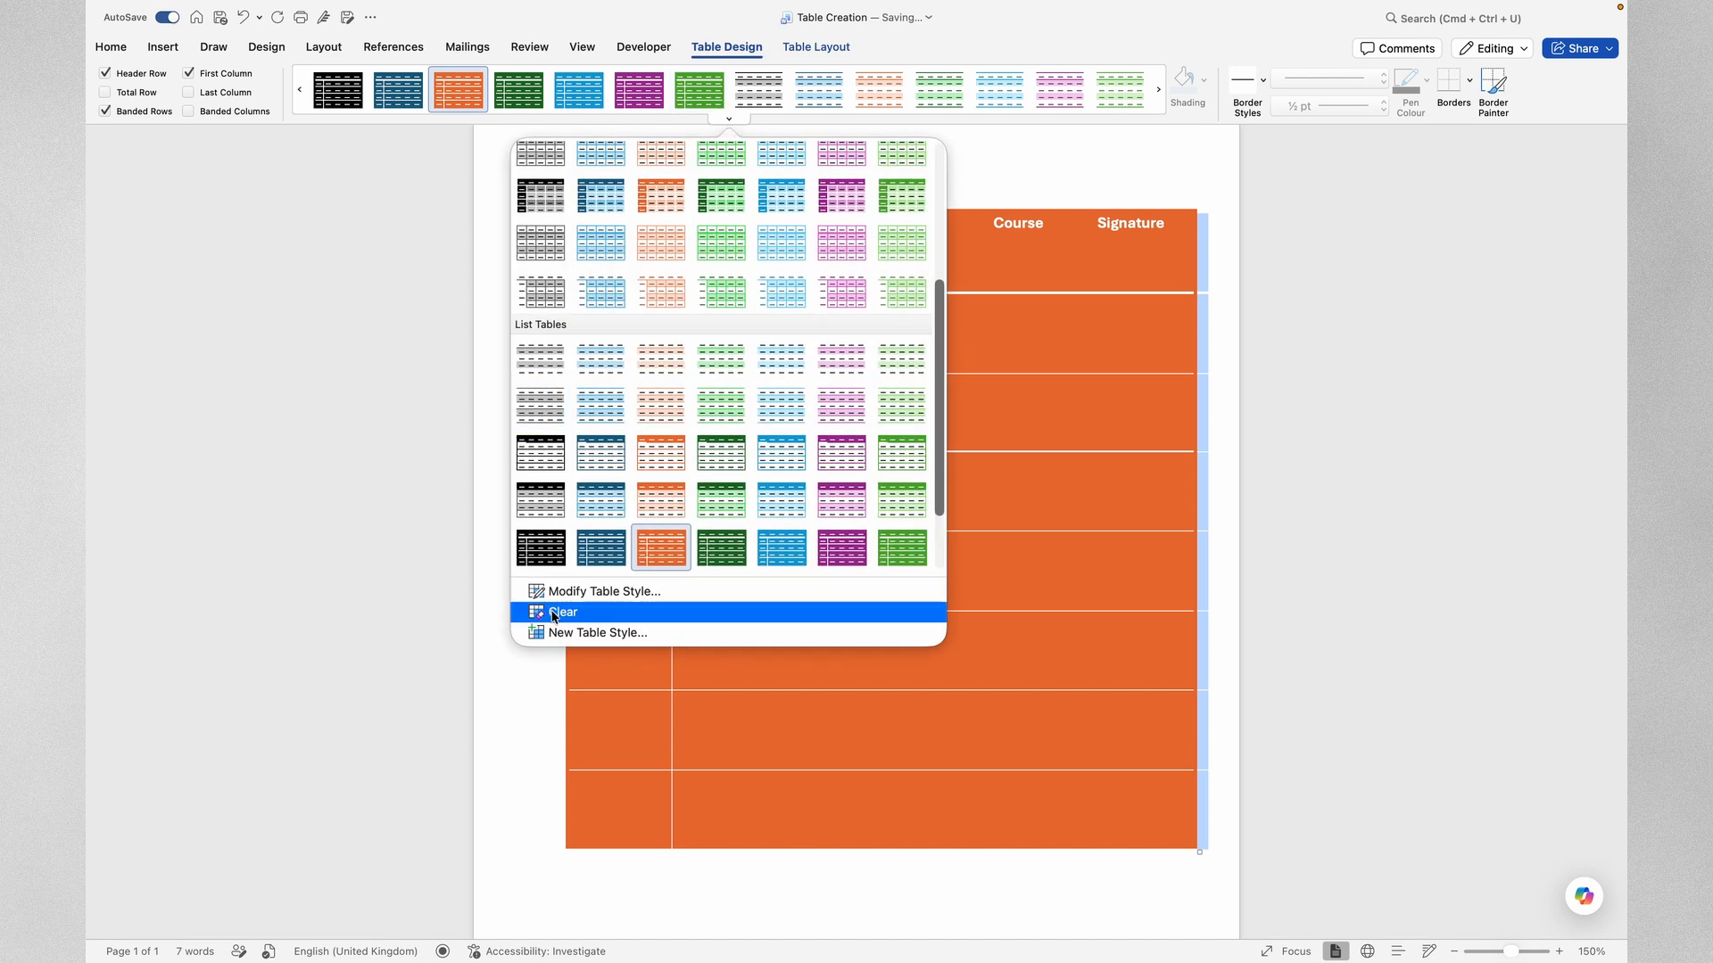
pyautogui.click(616, 590)
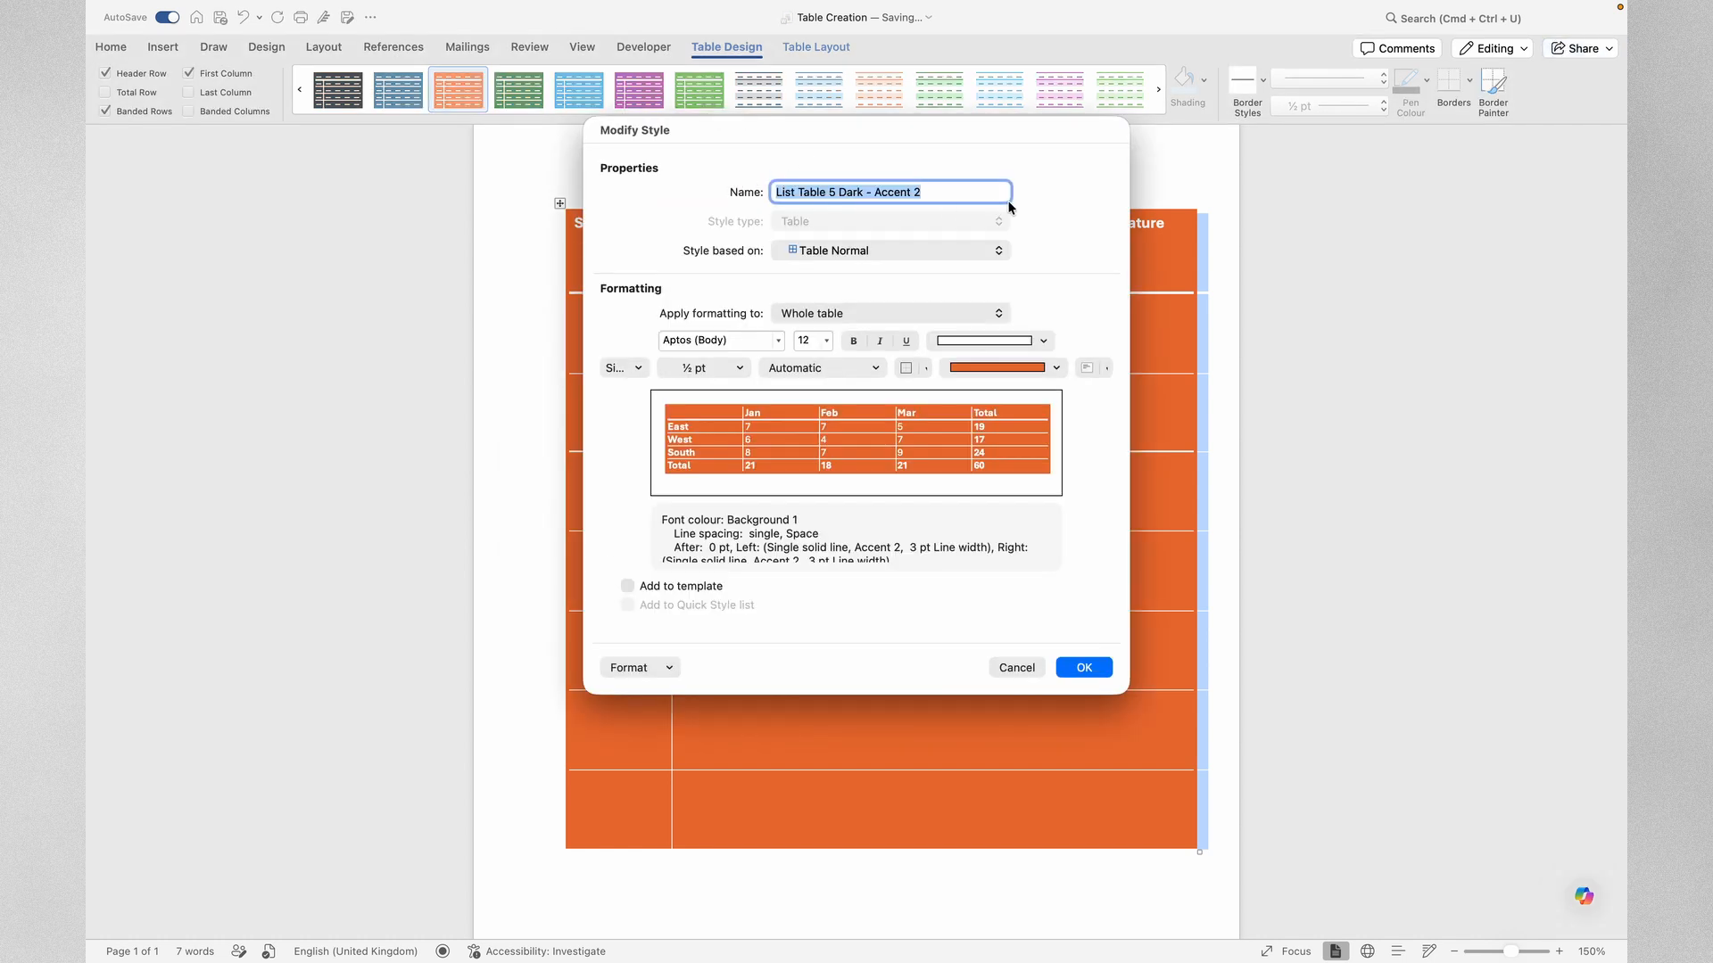
pyautogui.click(944, 193)
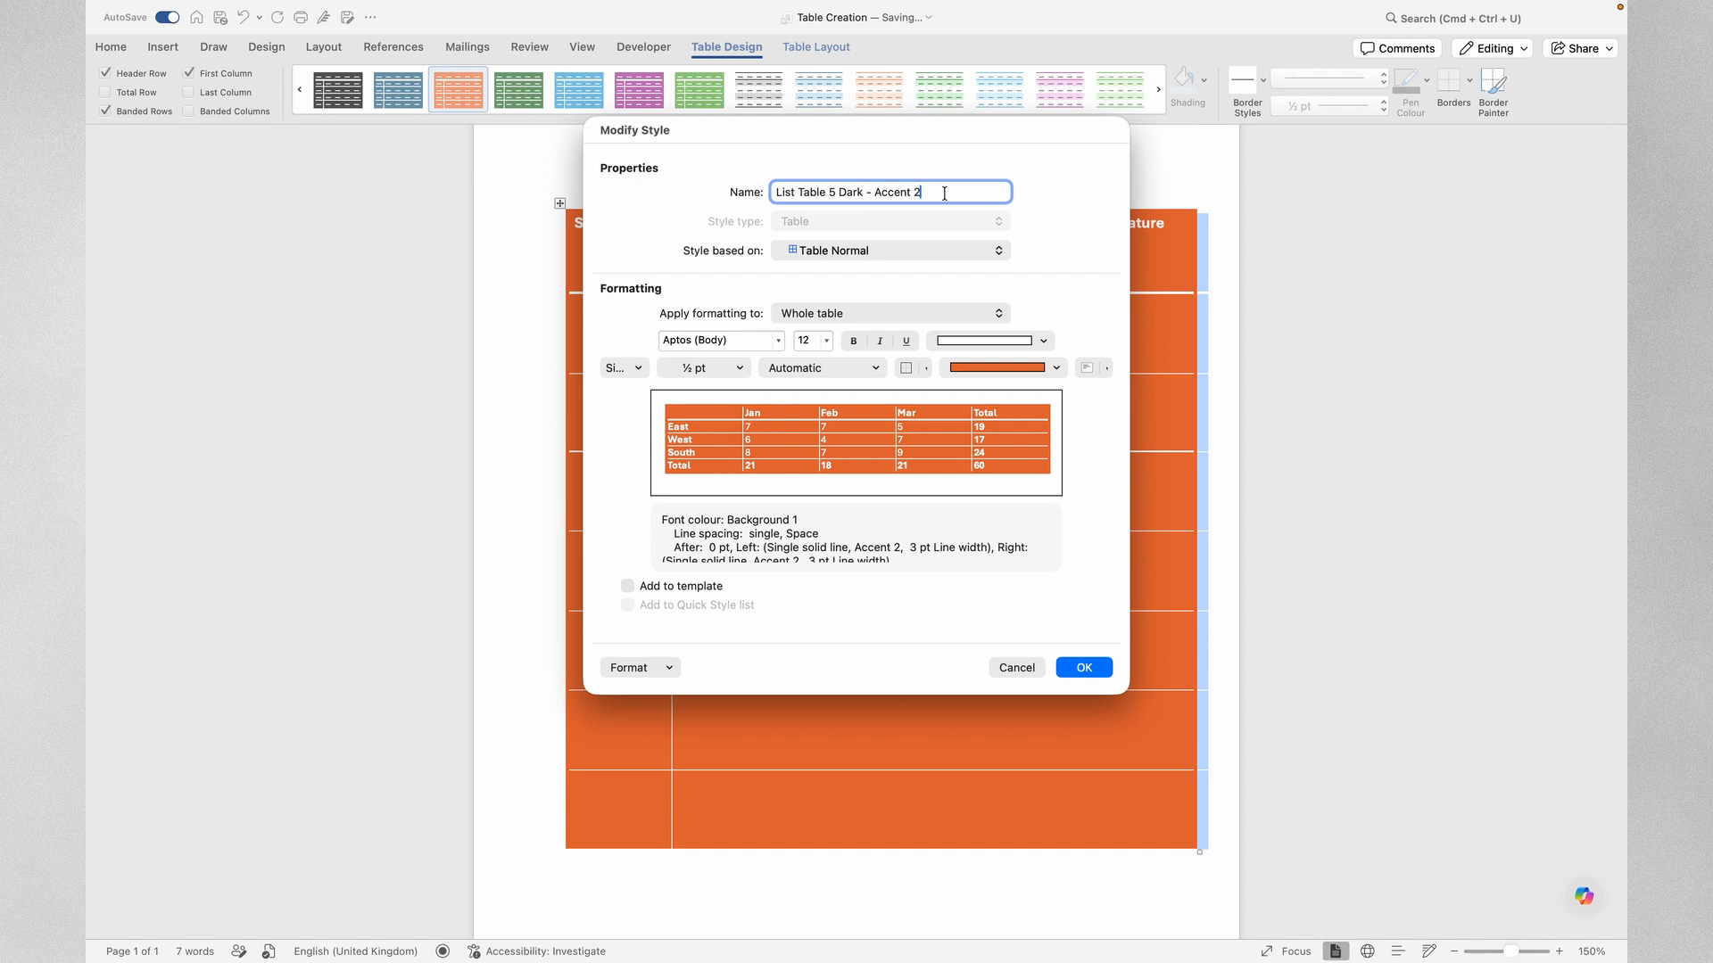
pyautogui.tripleClick(944, 193)
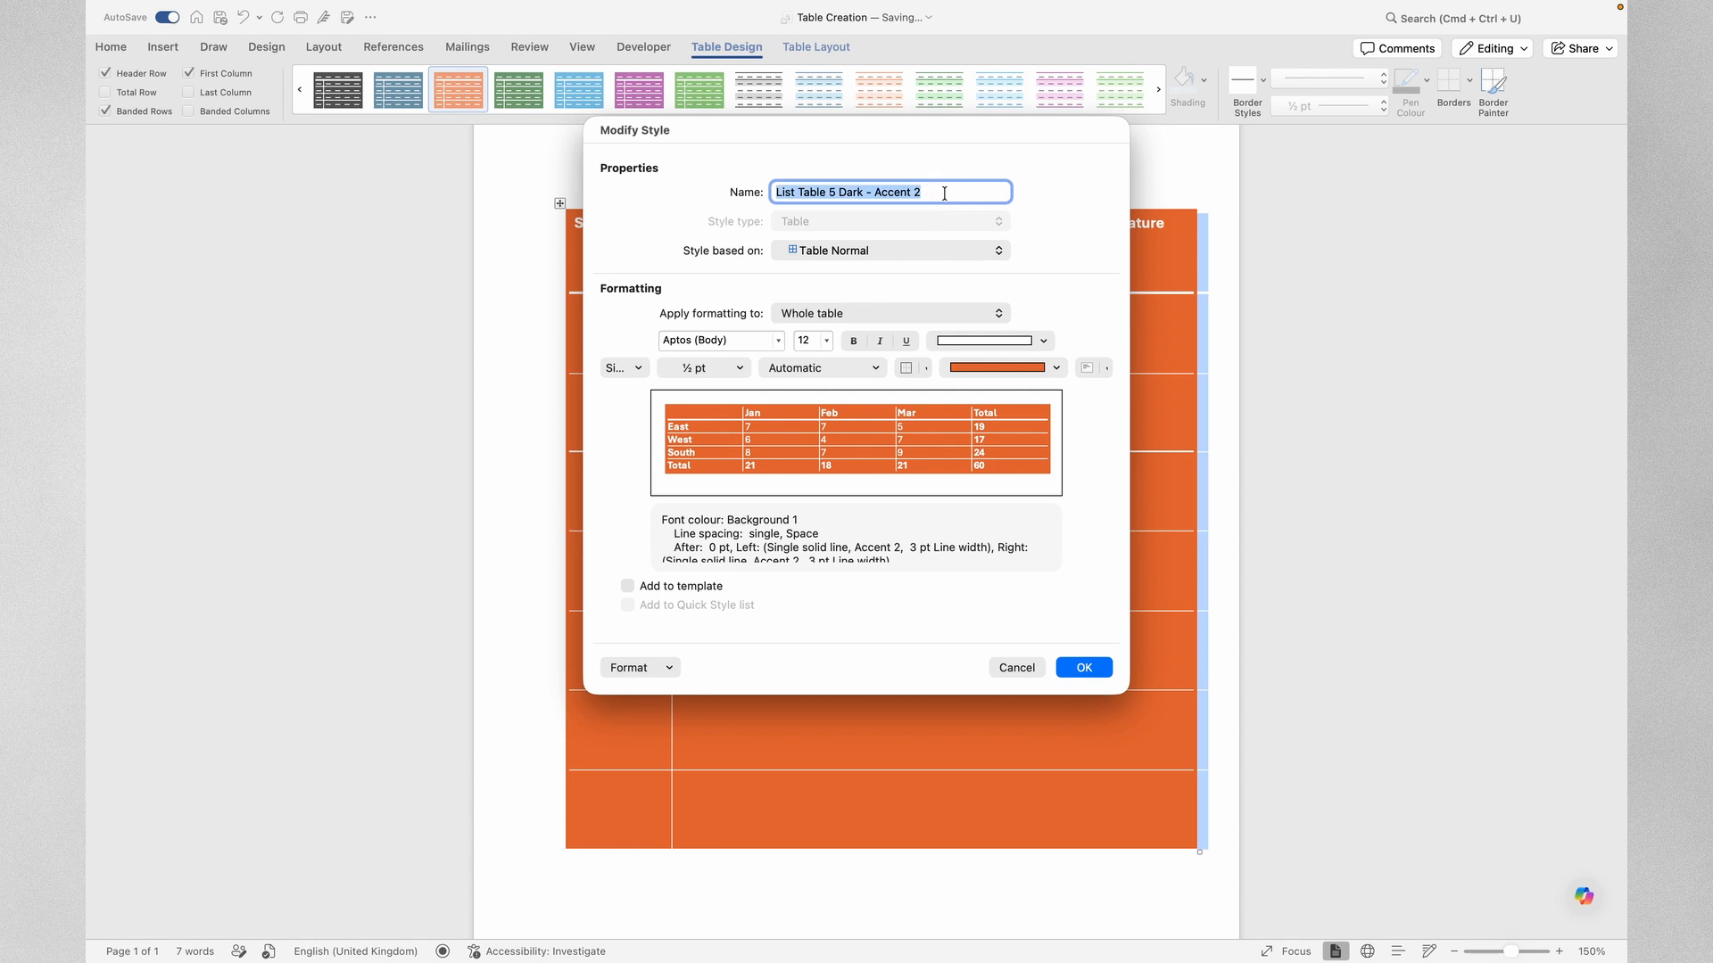
pyautogui.write('E')
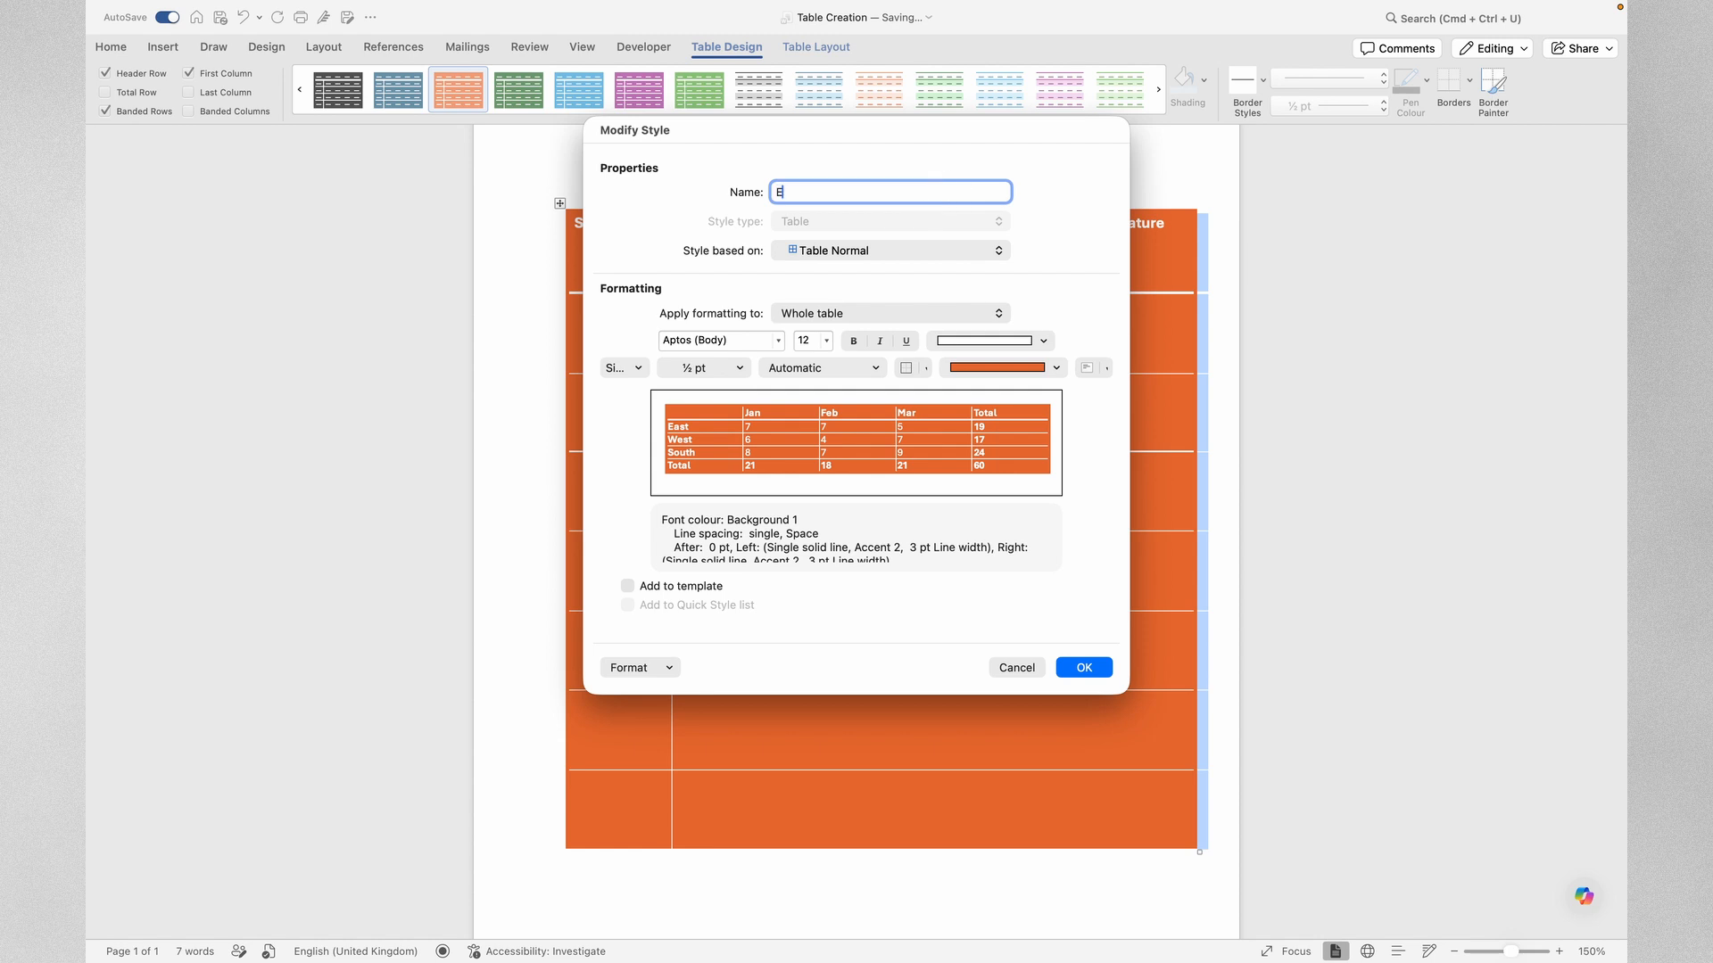
pyautogui.write('mployee data')
# Step: Try basing the Employee data style on Table Simple 3, and return its base style to Table Normal
pyautogui.click(949, 253)
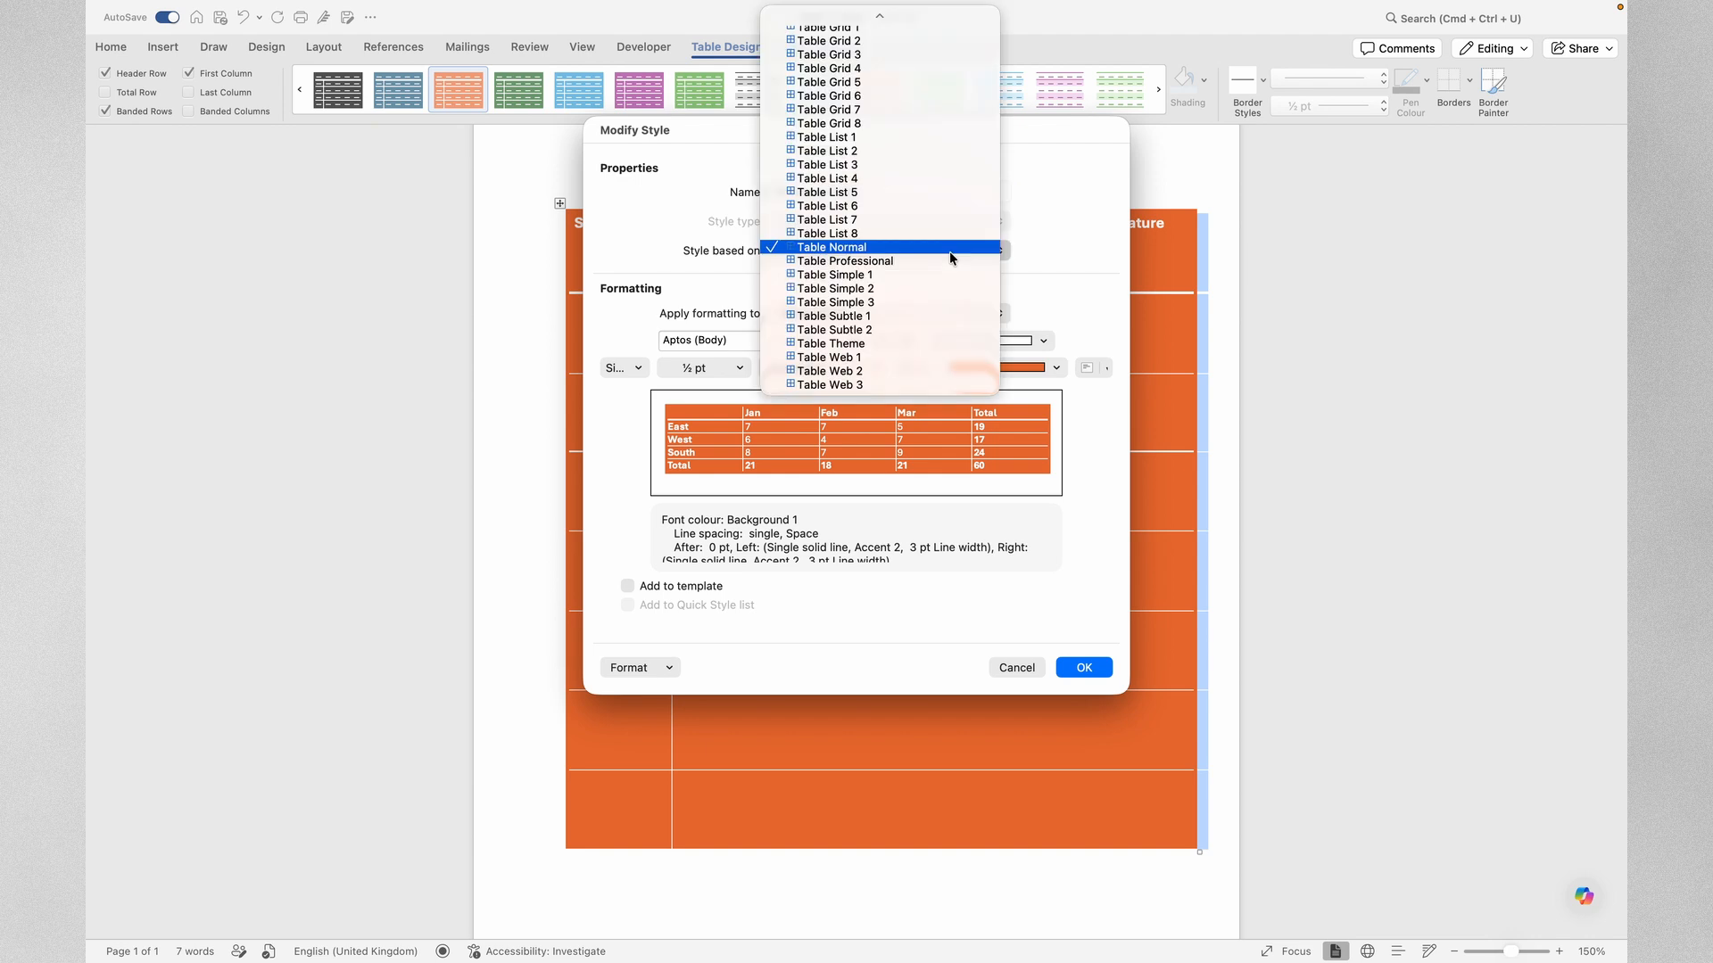
pyautogui.click(852, 305)
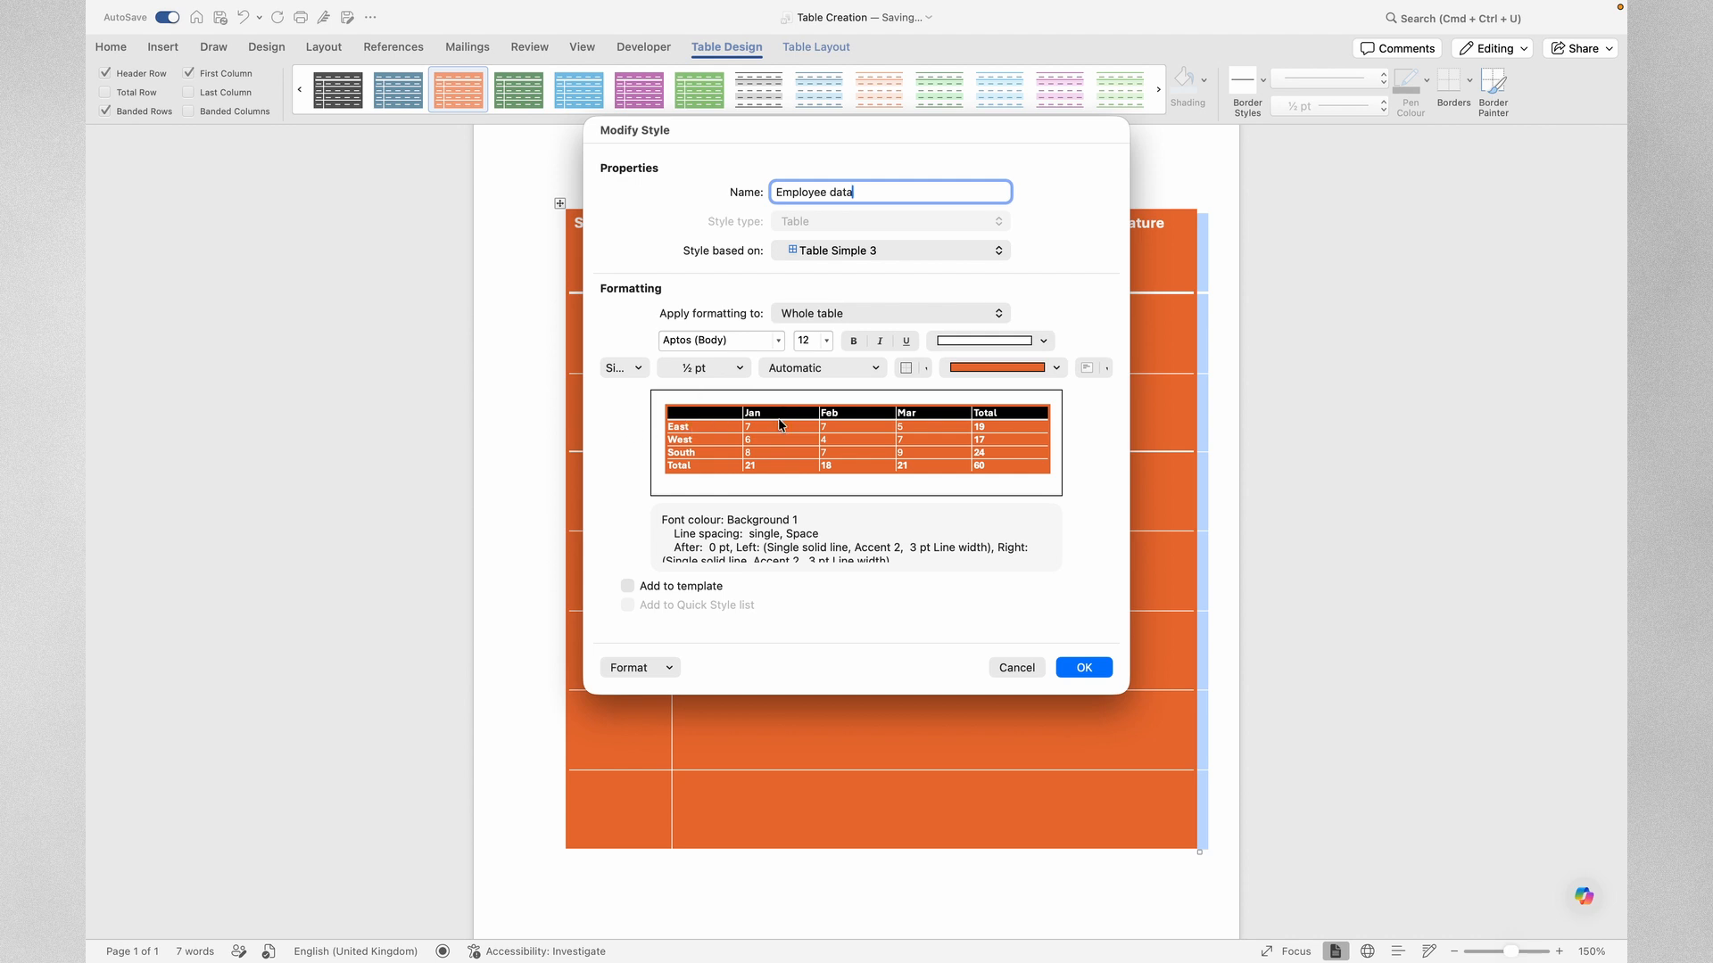
pyautogui.click(991, 253)
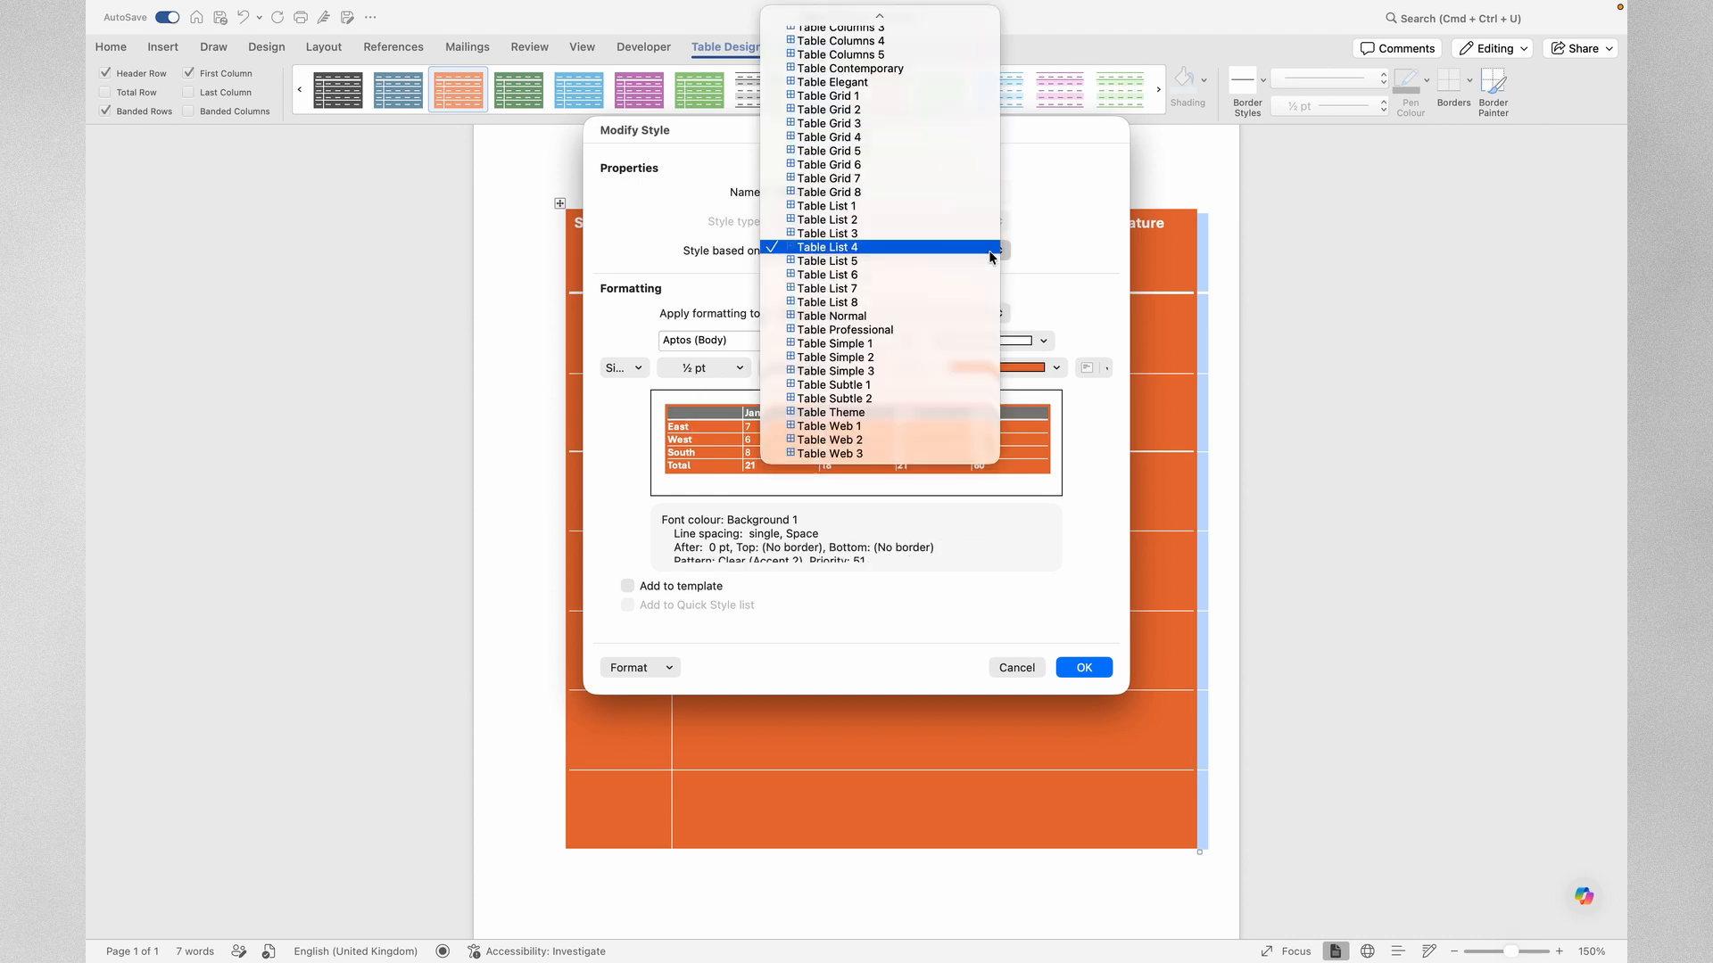
pyautogui.click(831, 316)
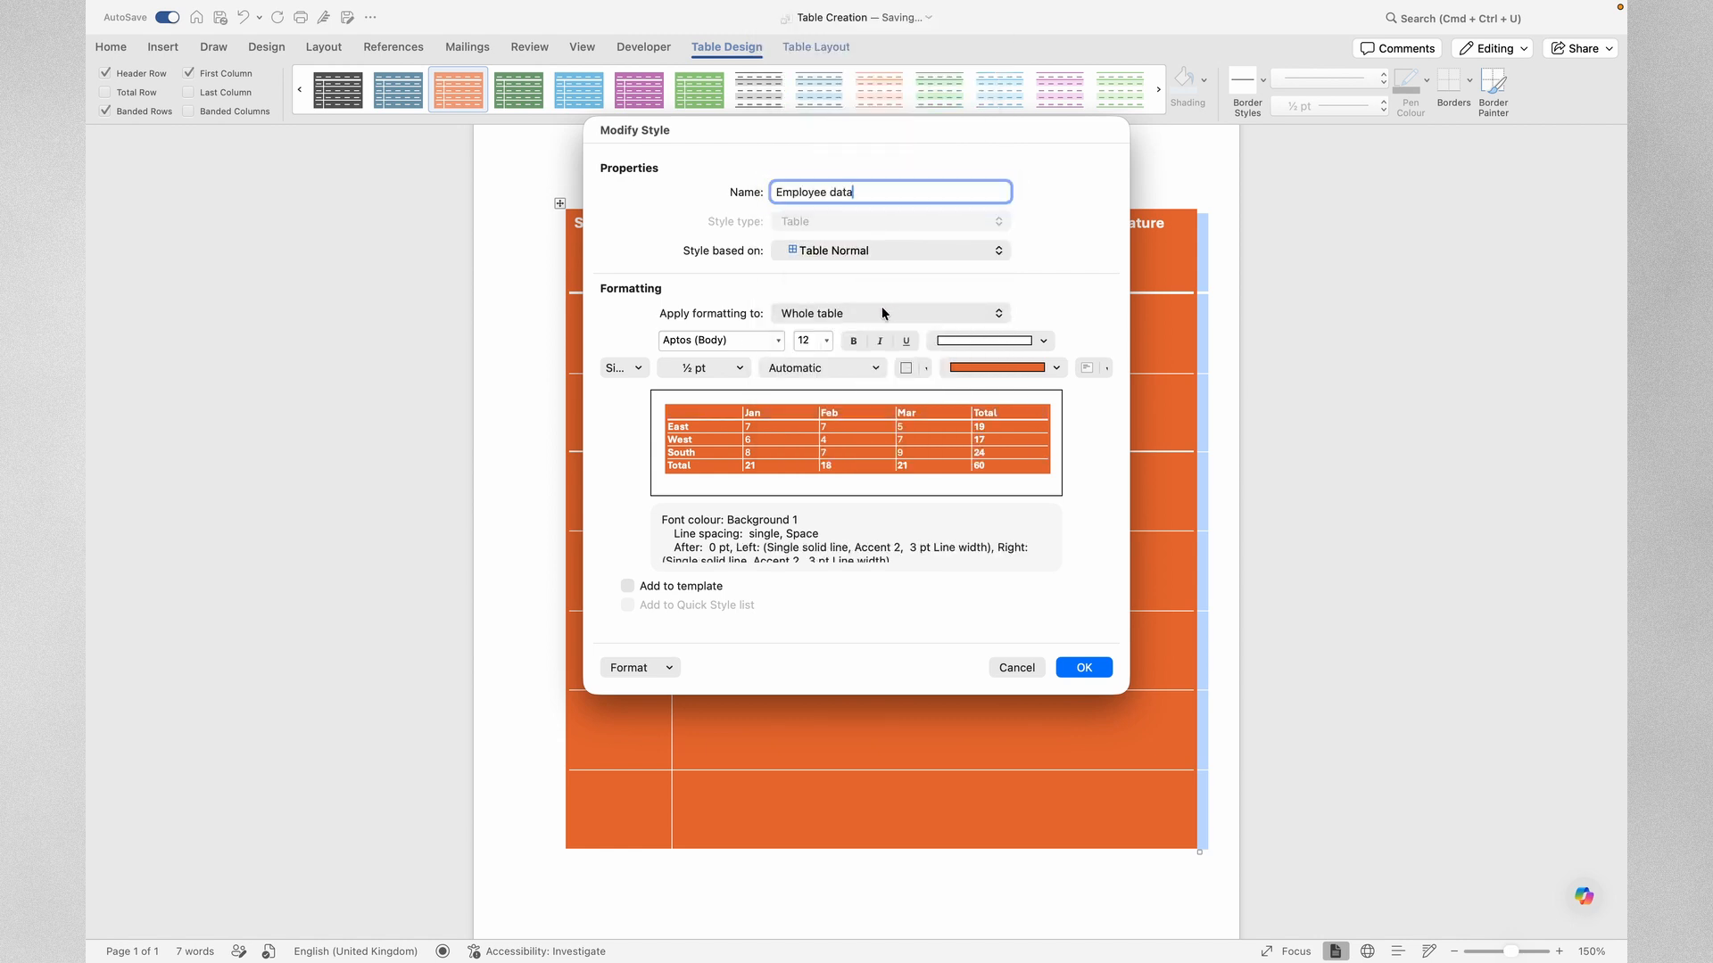
# Step: Format the style's header row with a 2¼ pt border line in light blue
pyautogui.click(998, 313)
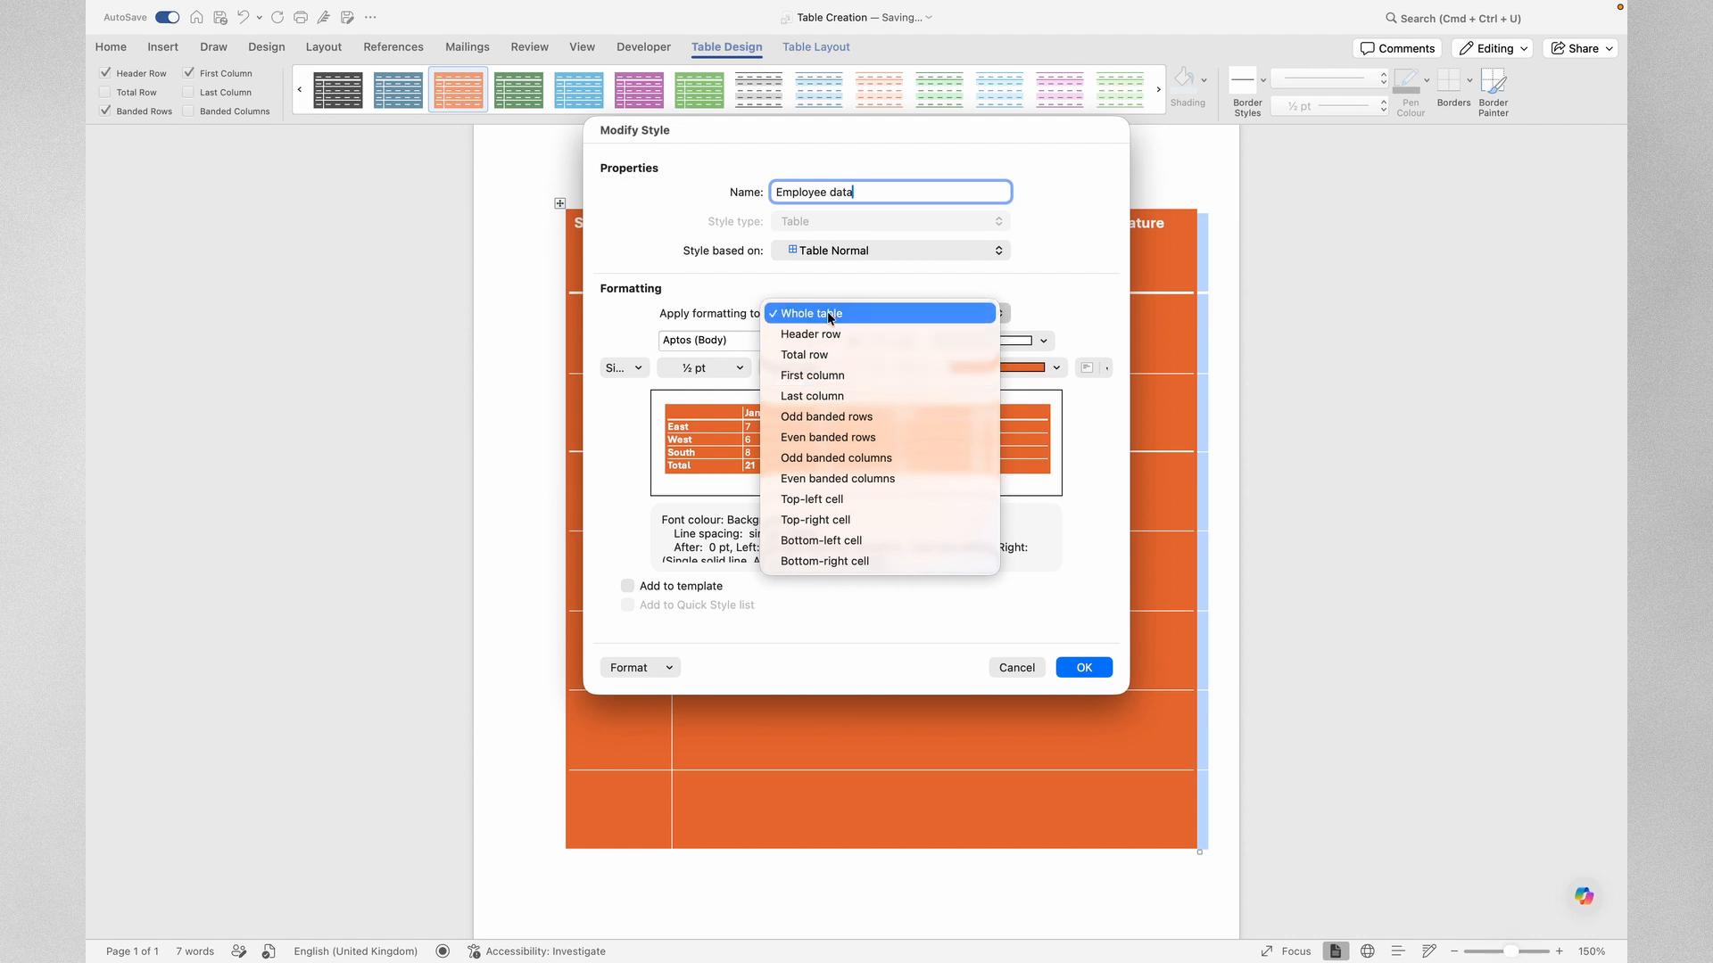
pyautogui.click(828, 336)
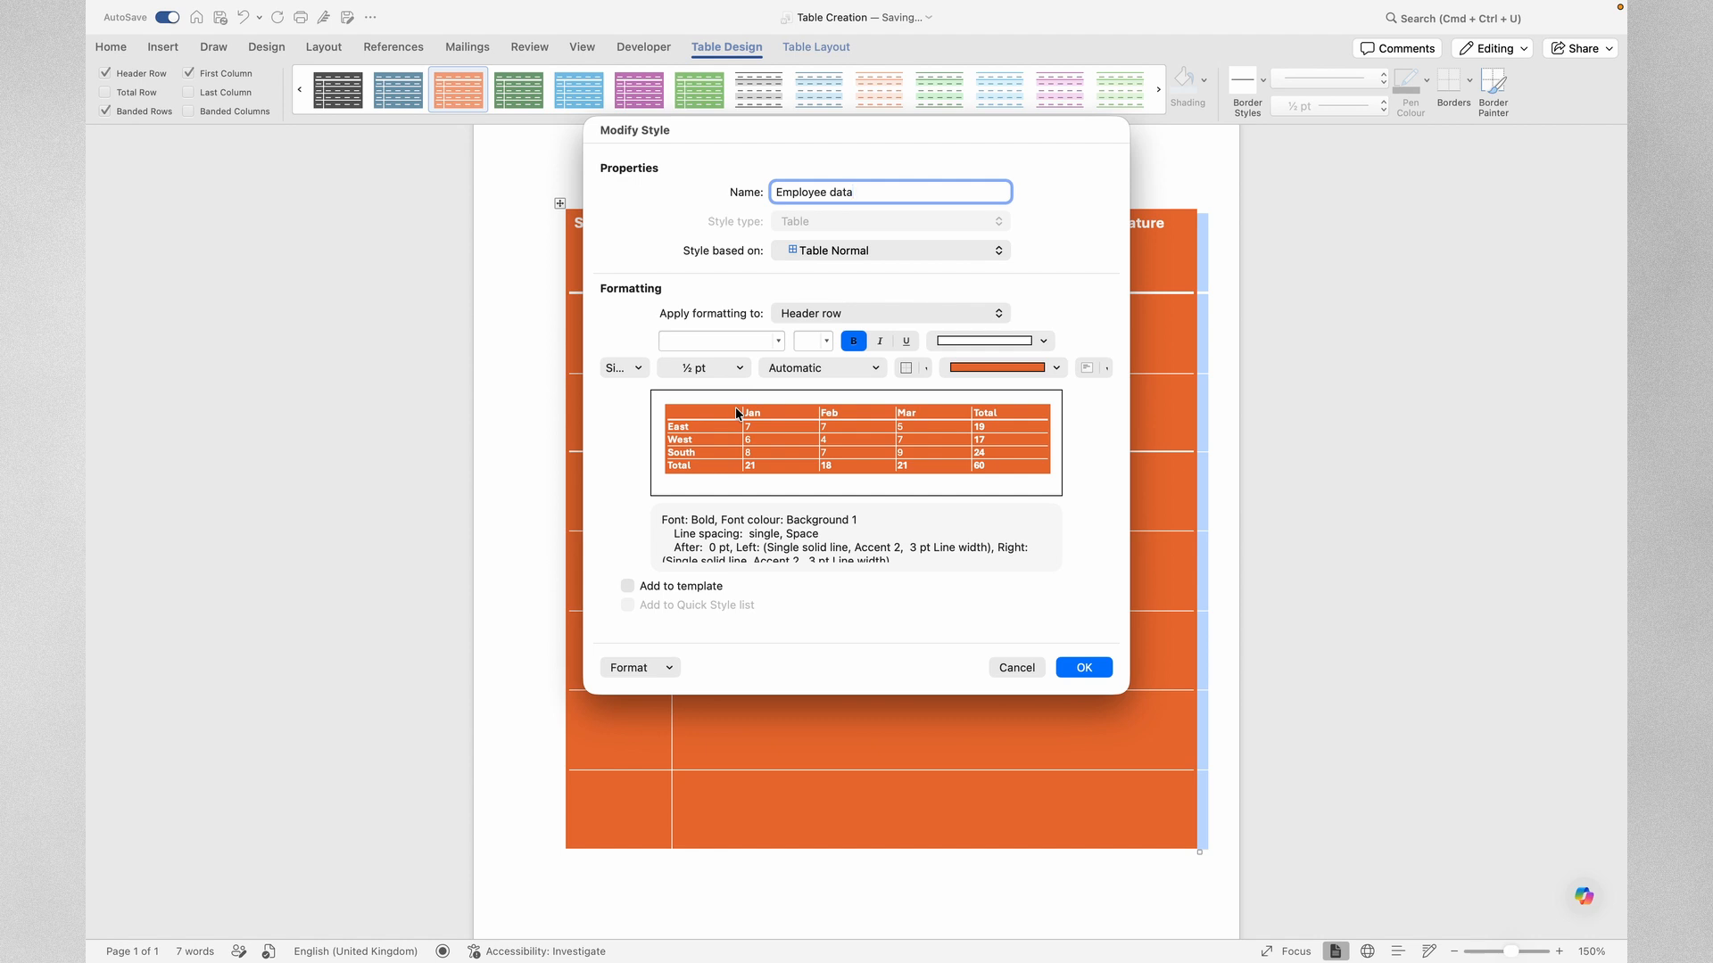
pyautogui.click(730, 366)
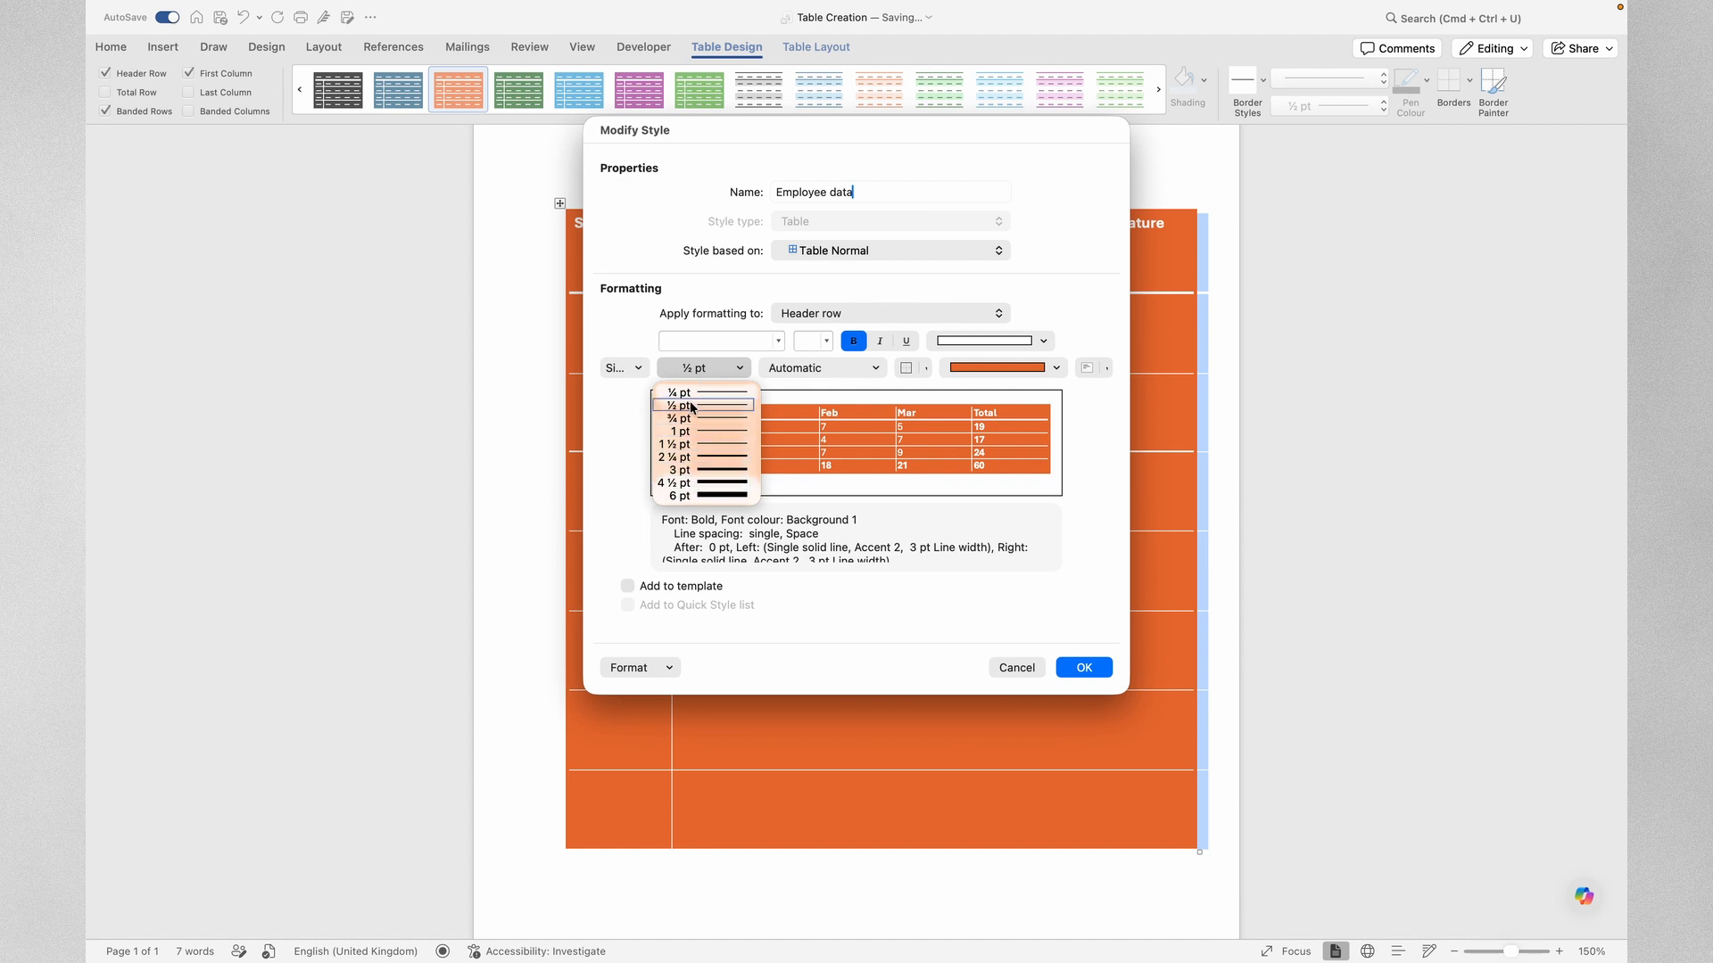
pyautogui.click(685, 457)
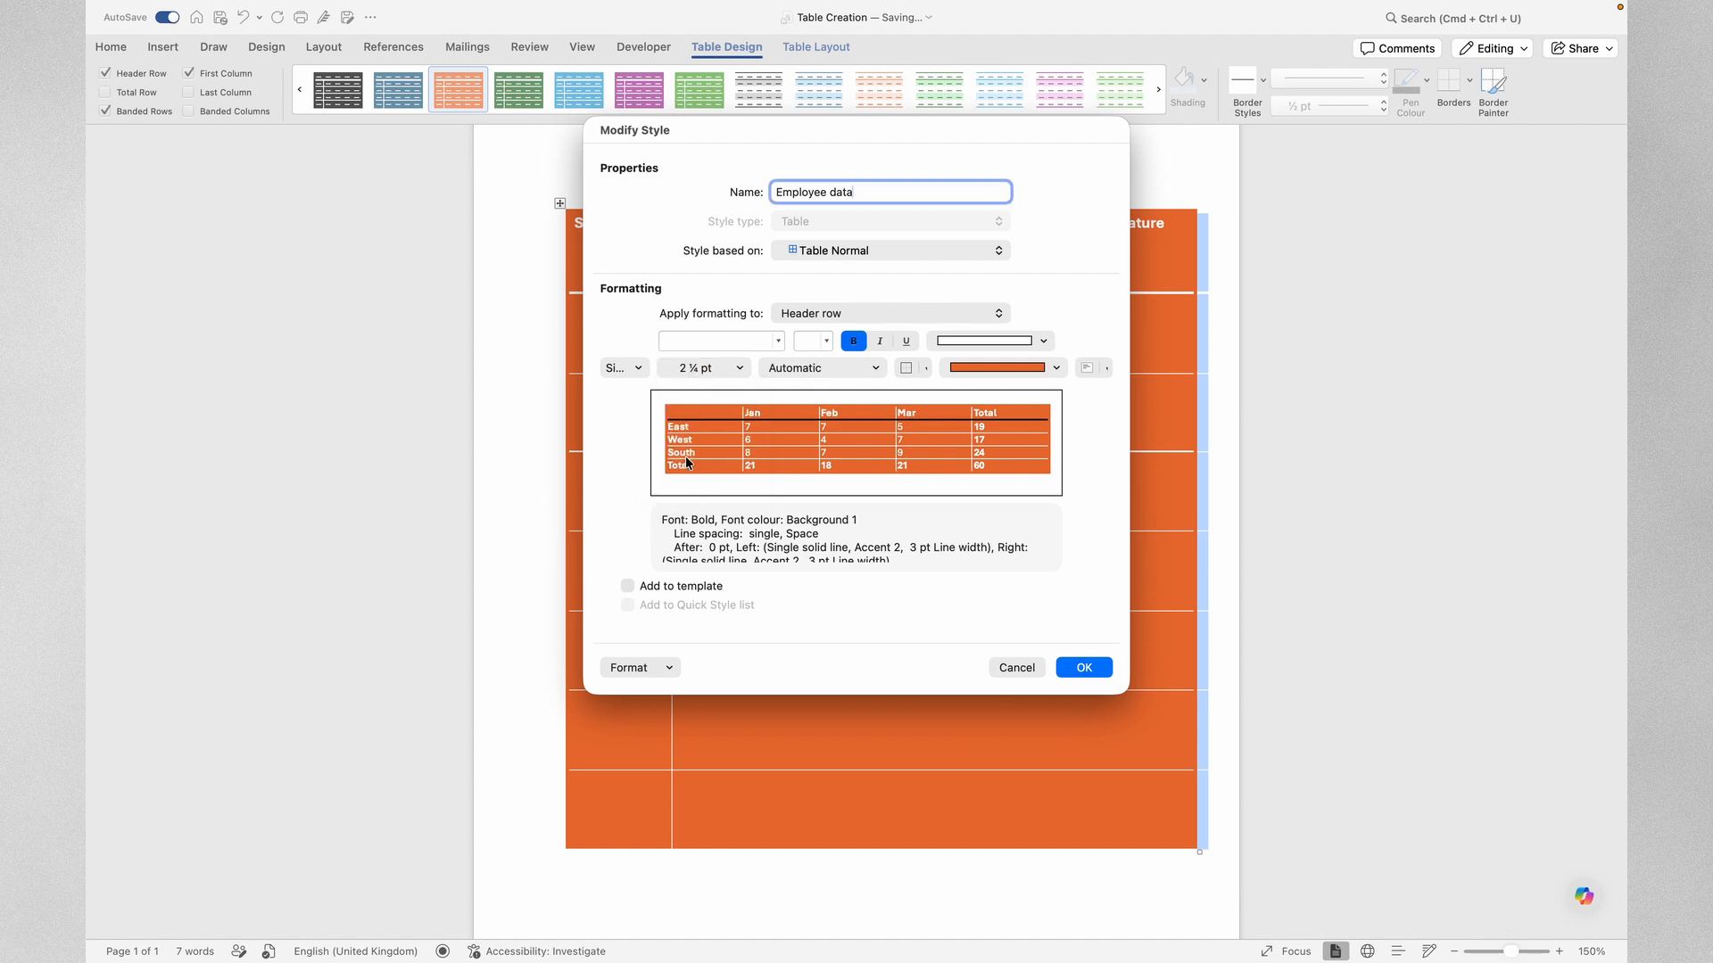
pyautogui.click(821, 368)
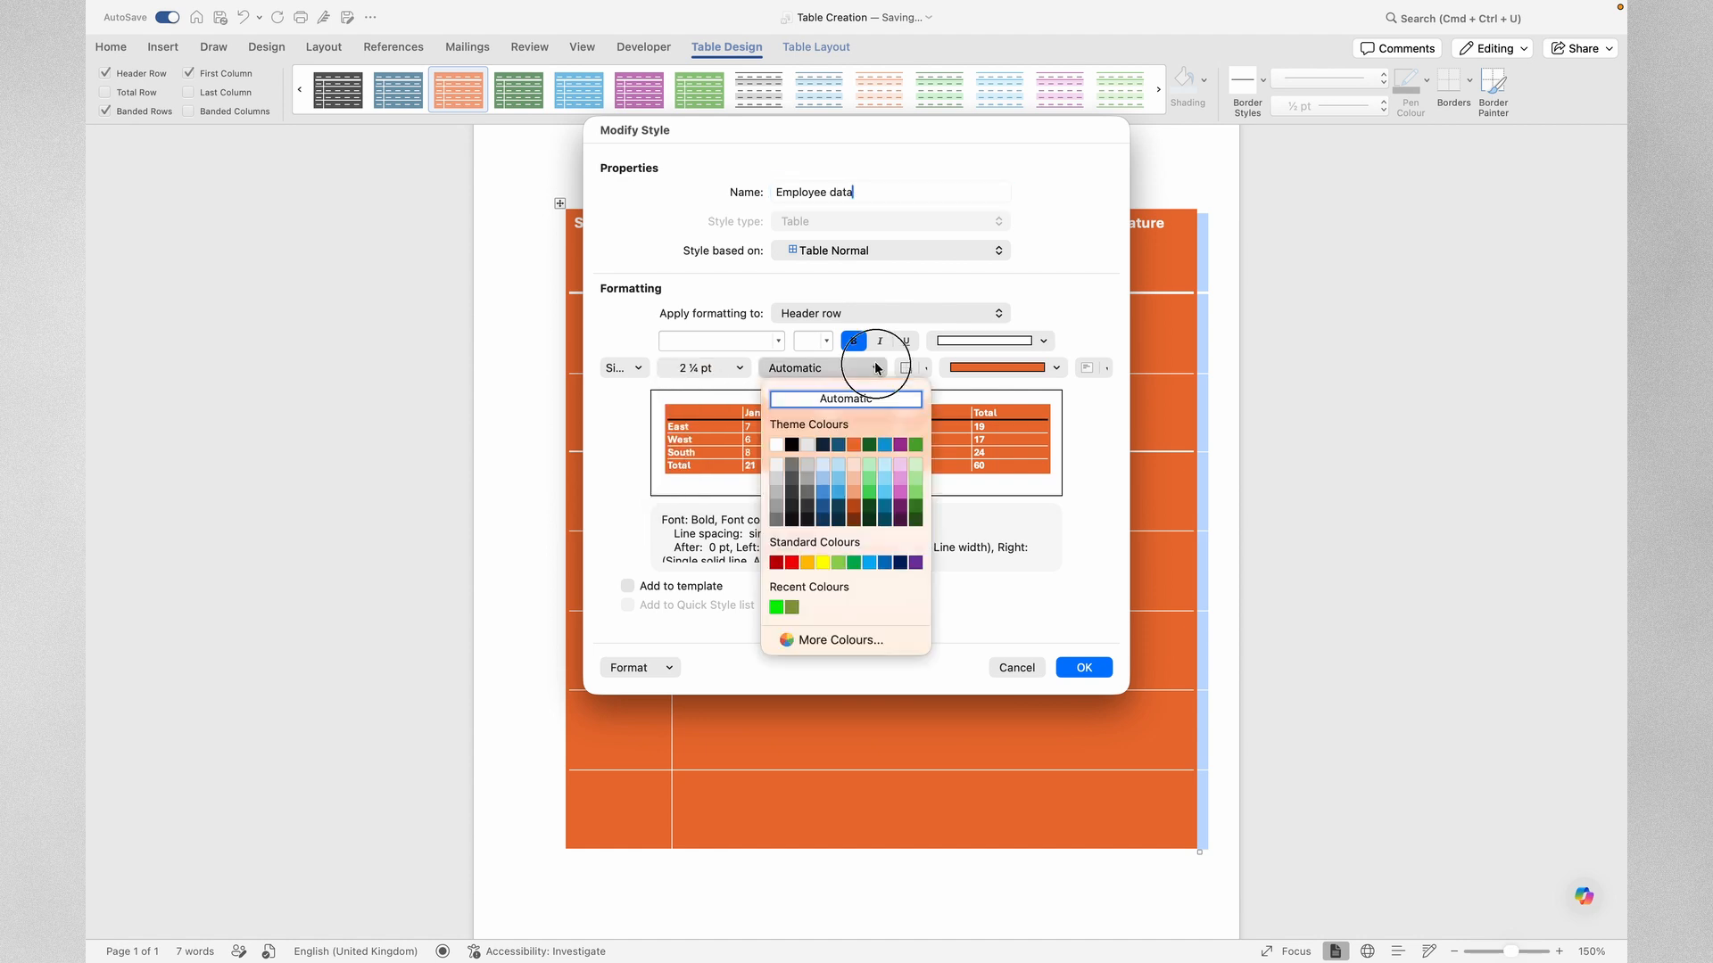
pyautogui.click(884, 479)
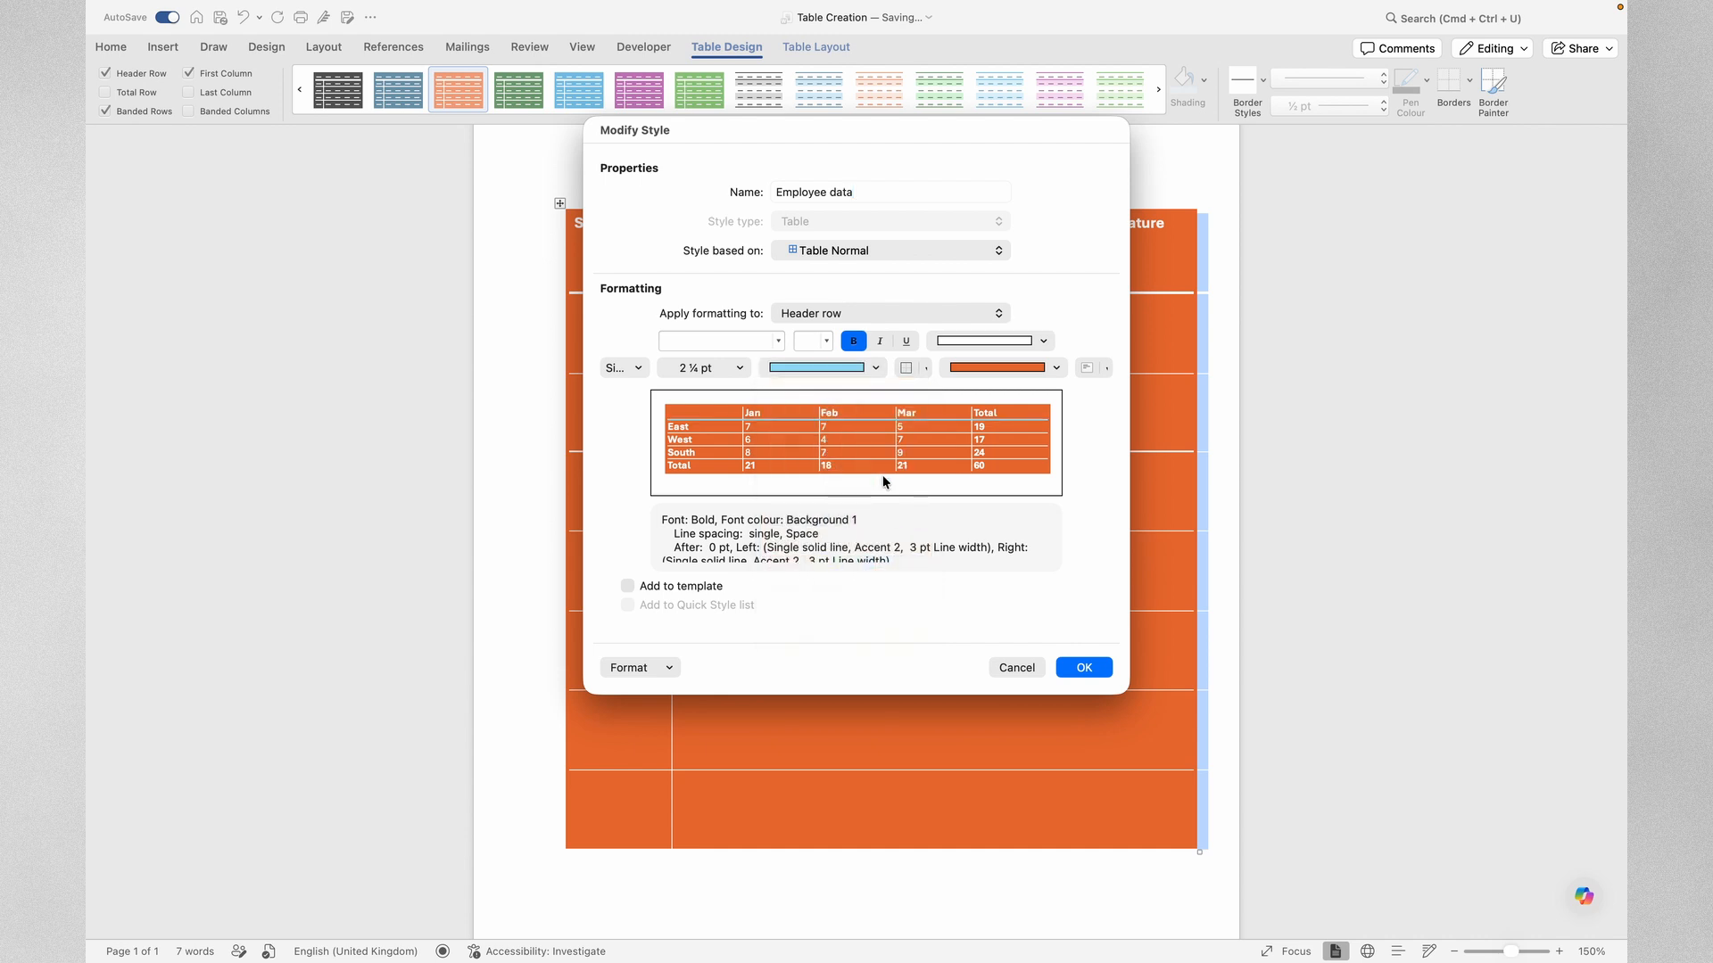
# Step: Give the style's header row a custom pale yellow-green fill colour from the colour wheel
pyautogui.click(1057, 369)
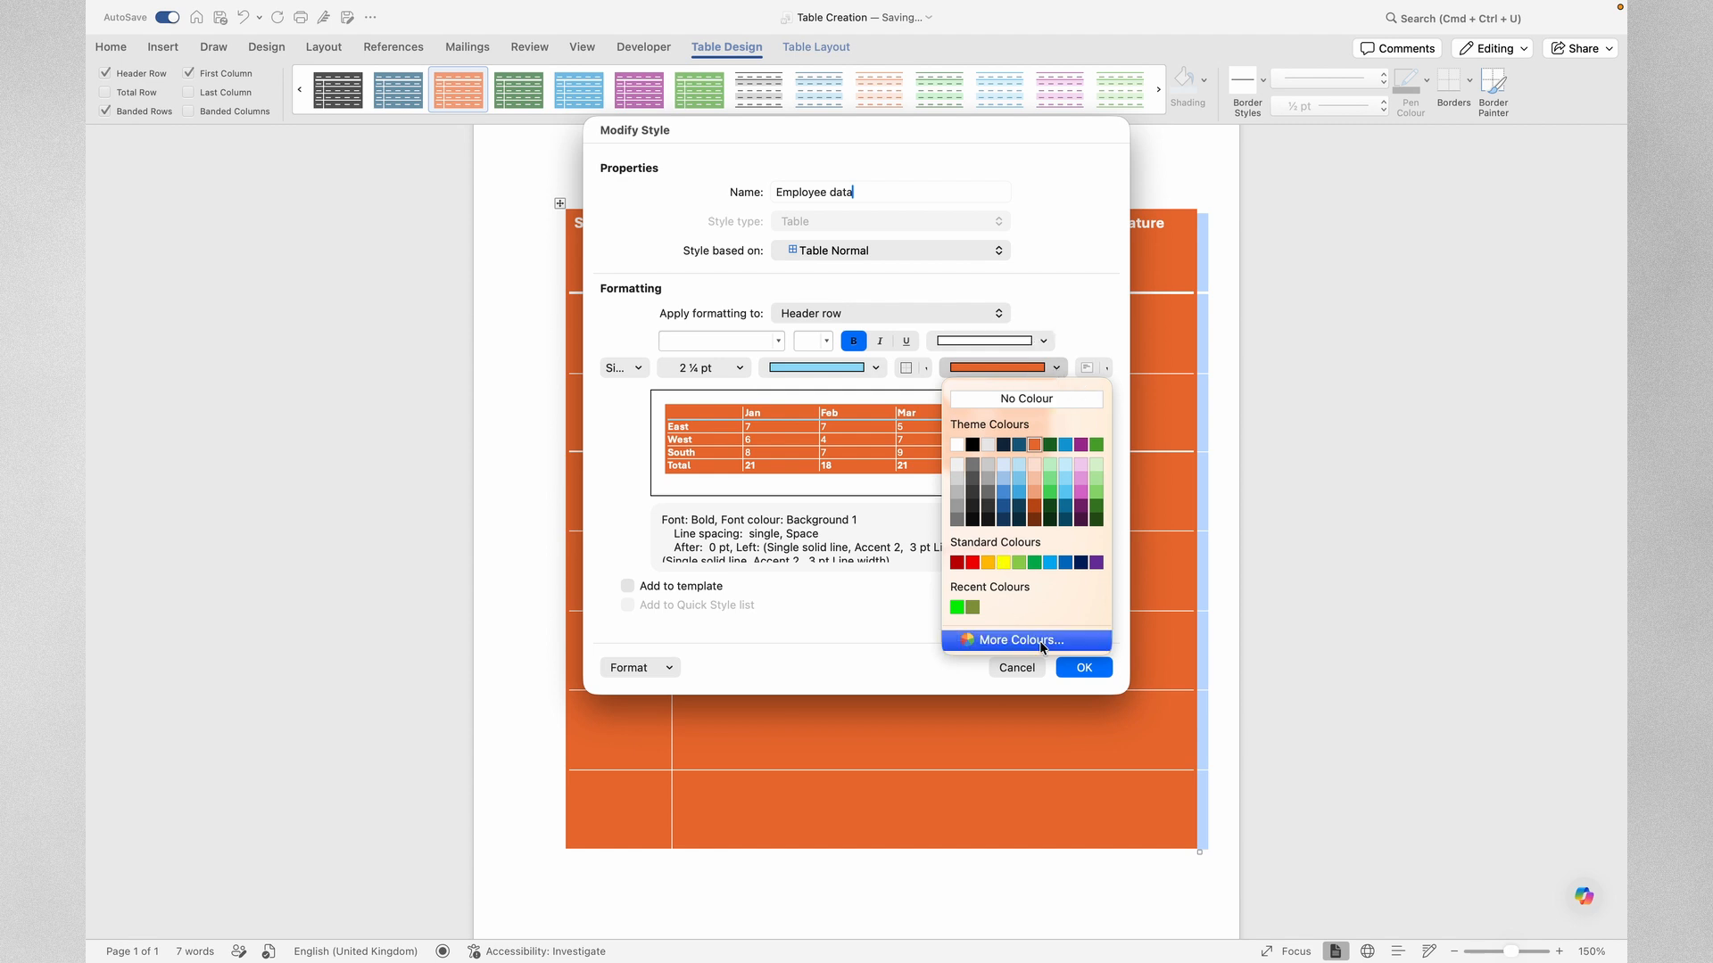
pyautogui.click(1041, 642)
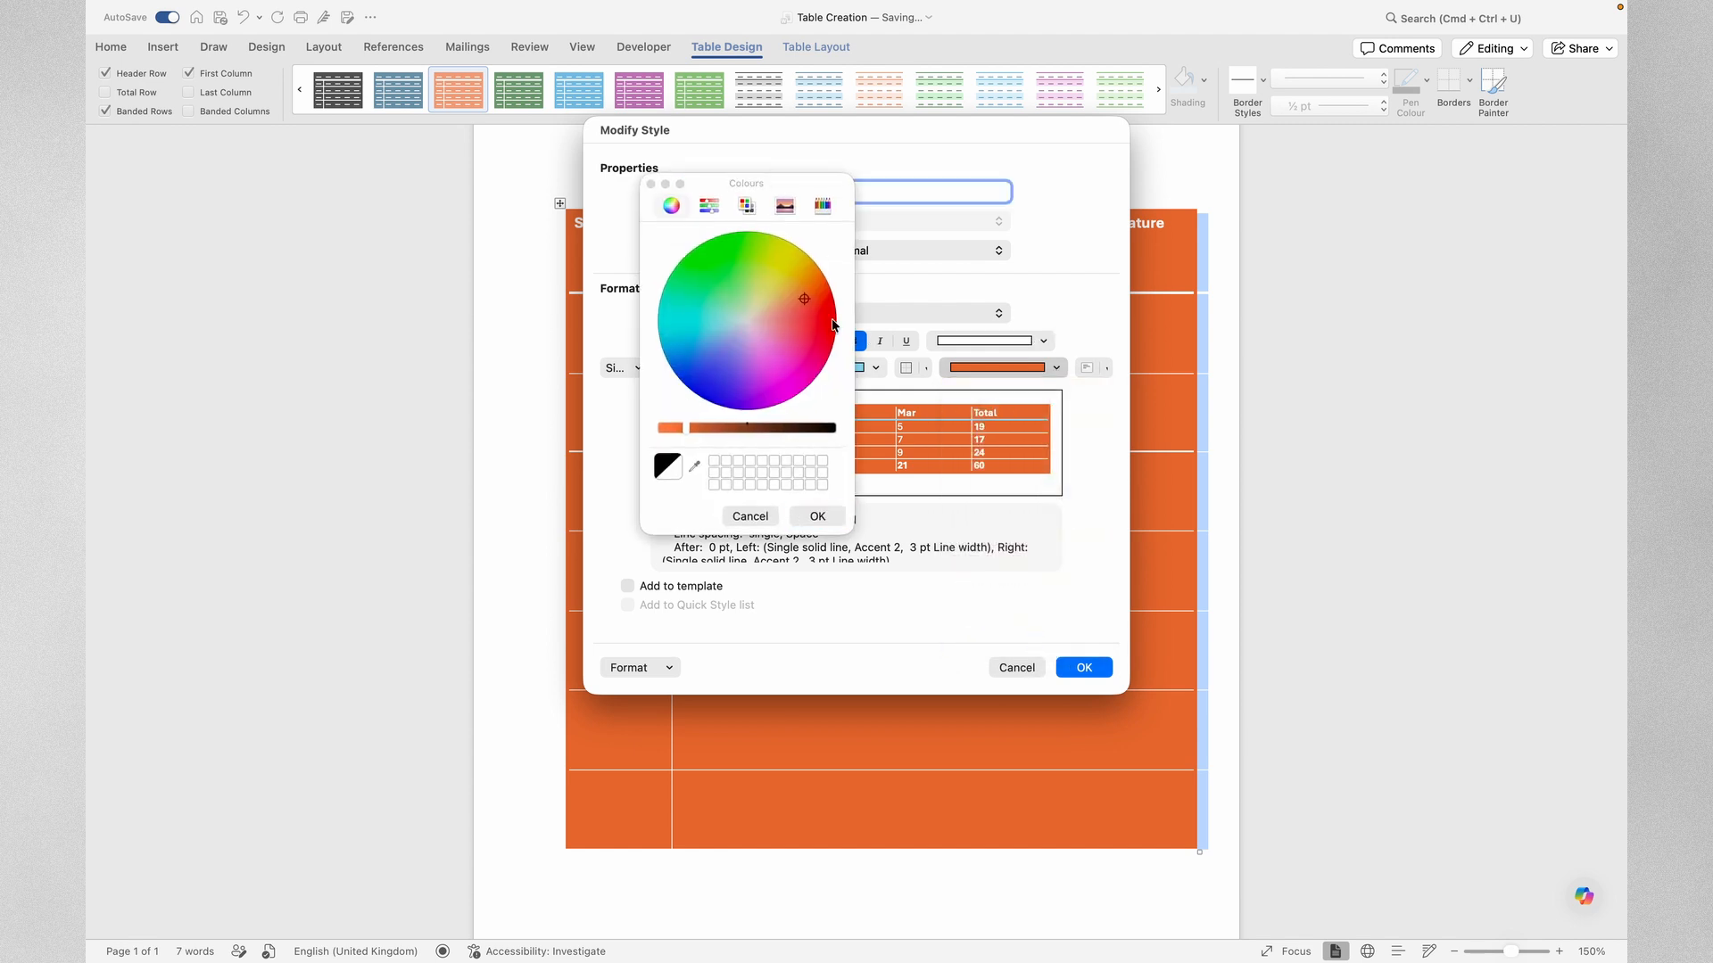
pyautogui.click(795, 341)
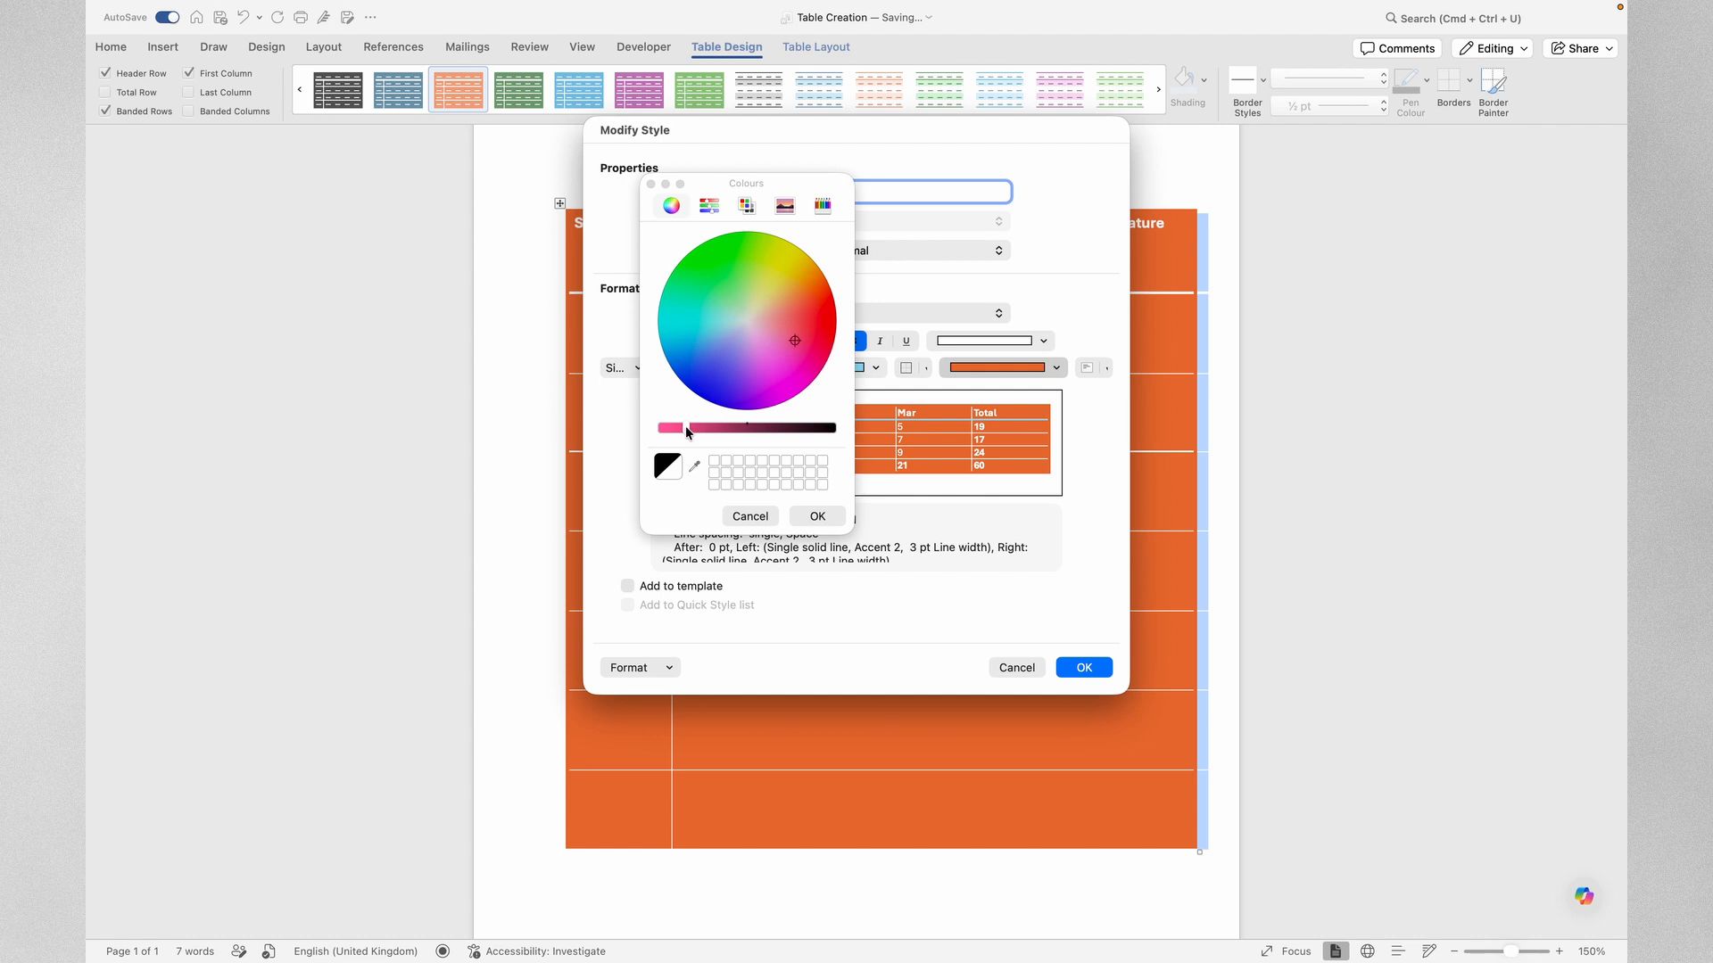
pyautogui.moveTo(687, 432)
pyautogui.mouseDown()
pyautogui.moveTo(865, 424)
pyautogui.moveTo(680, 428)
pyautogui.mouseUp()
pyautogui.click(732, 301)
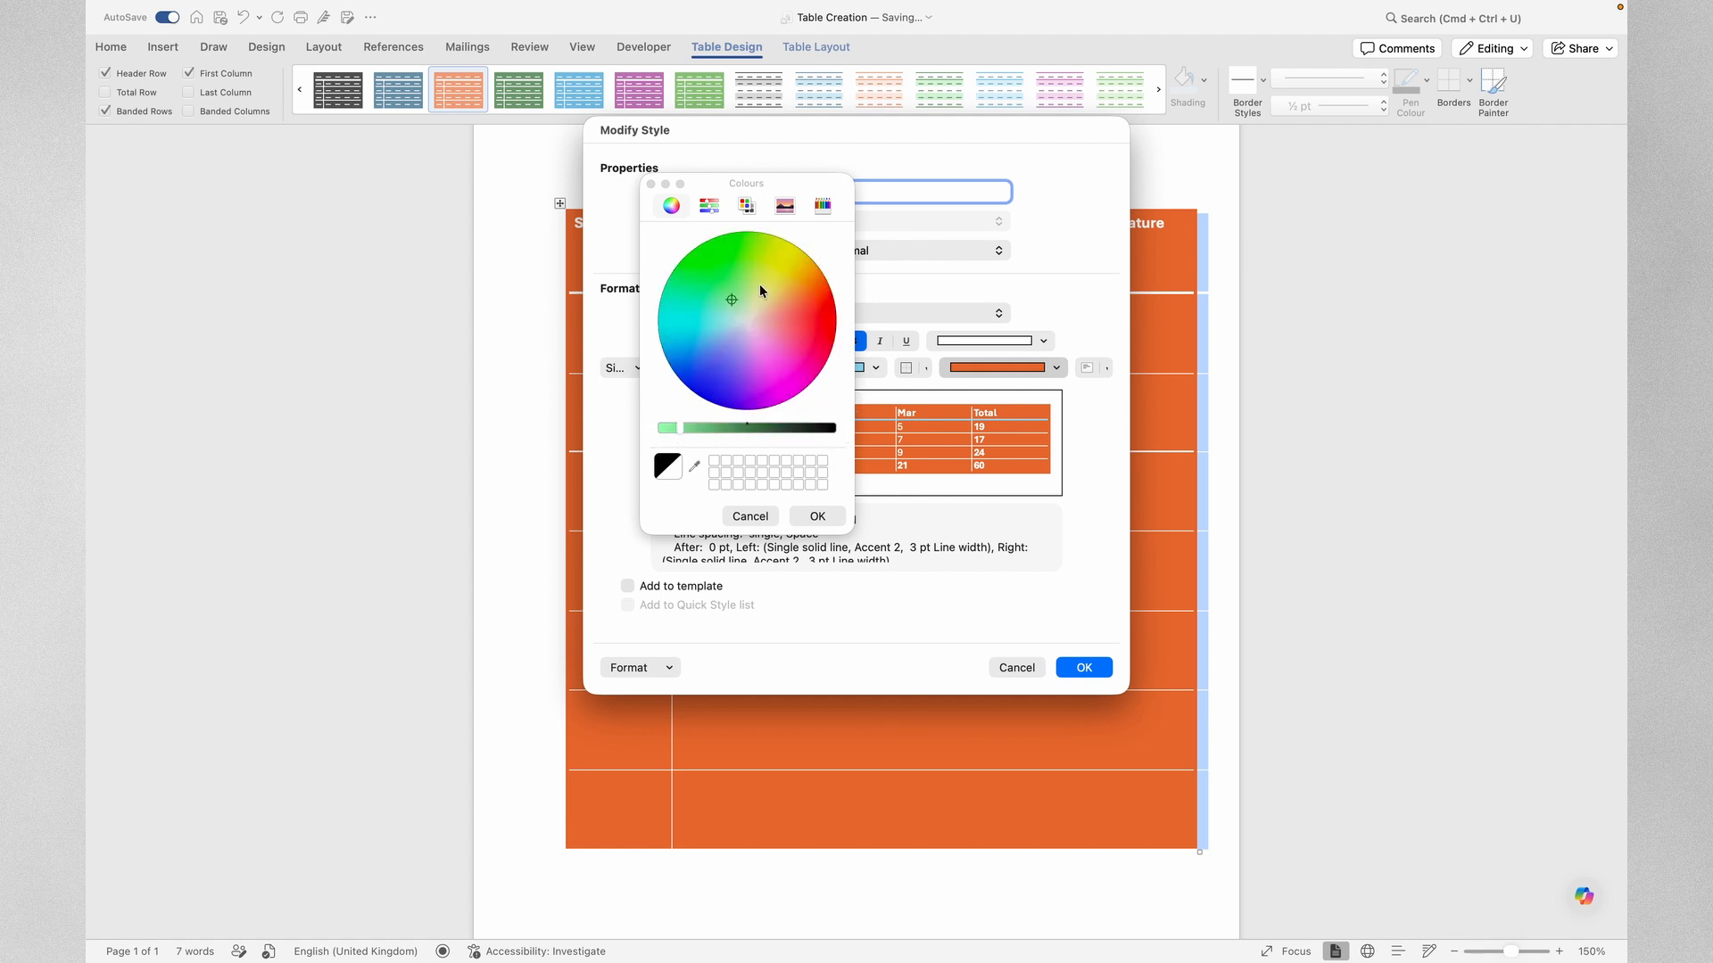
pyautogui.click(816, 518)
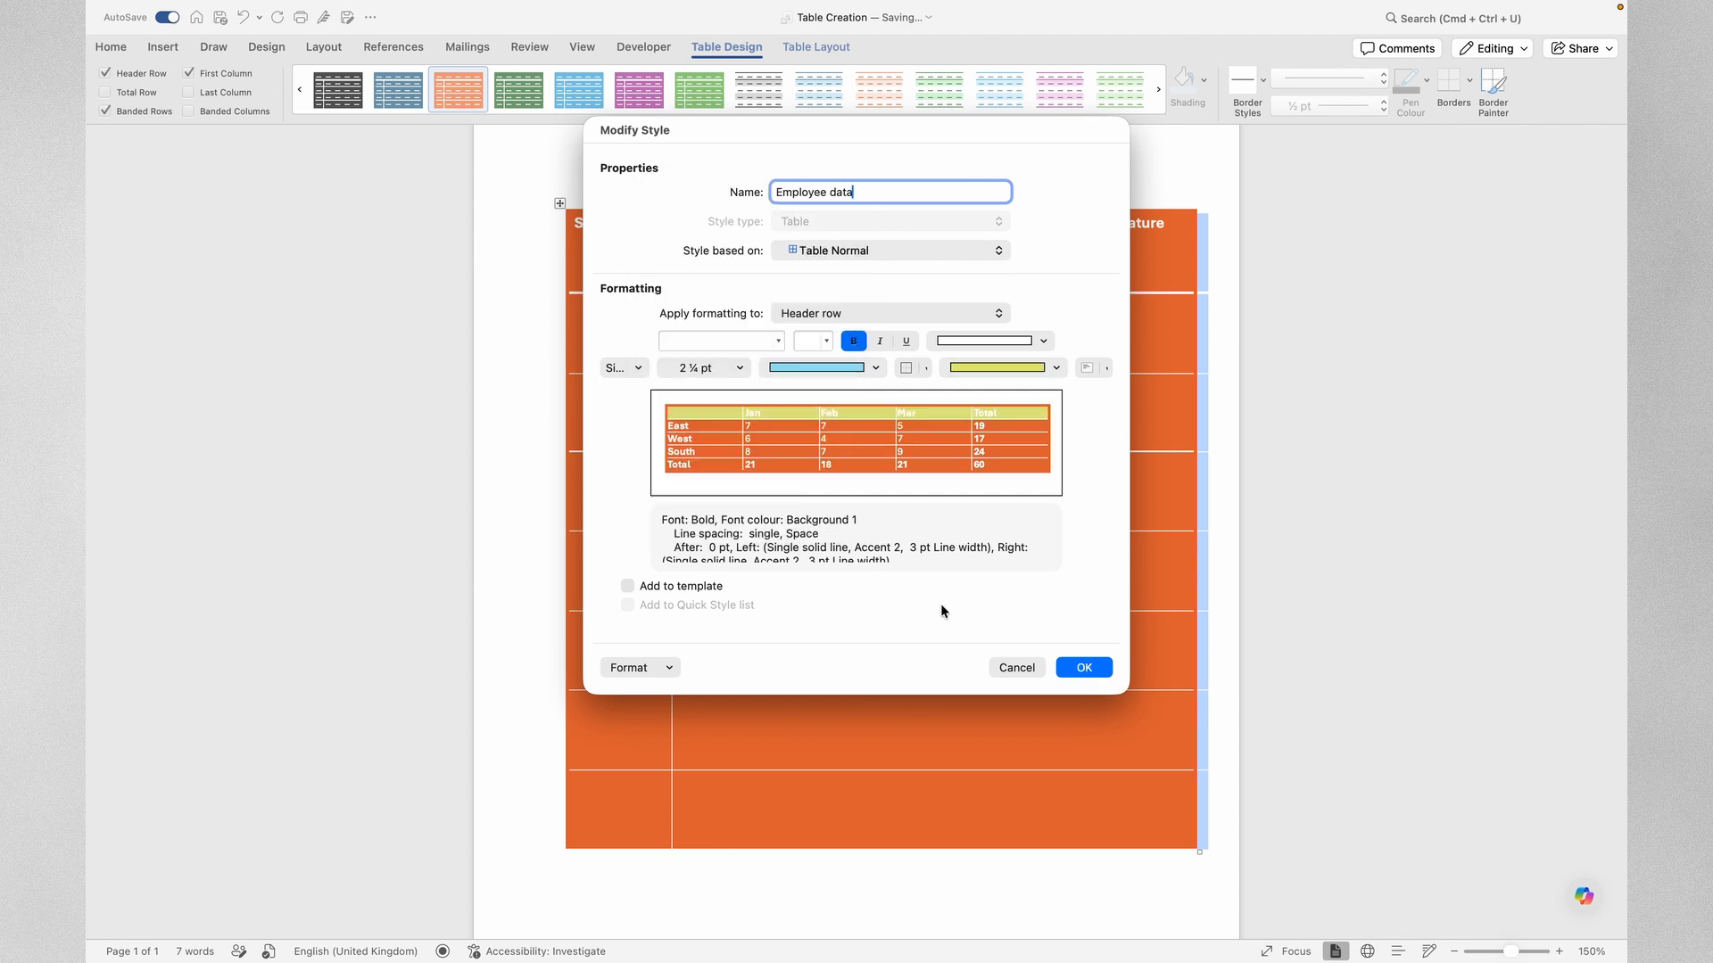
# Step: Add the modified style to the template and save the style changes
pyautogui.click(627, 586)
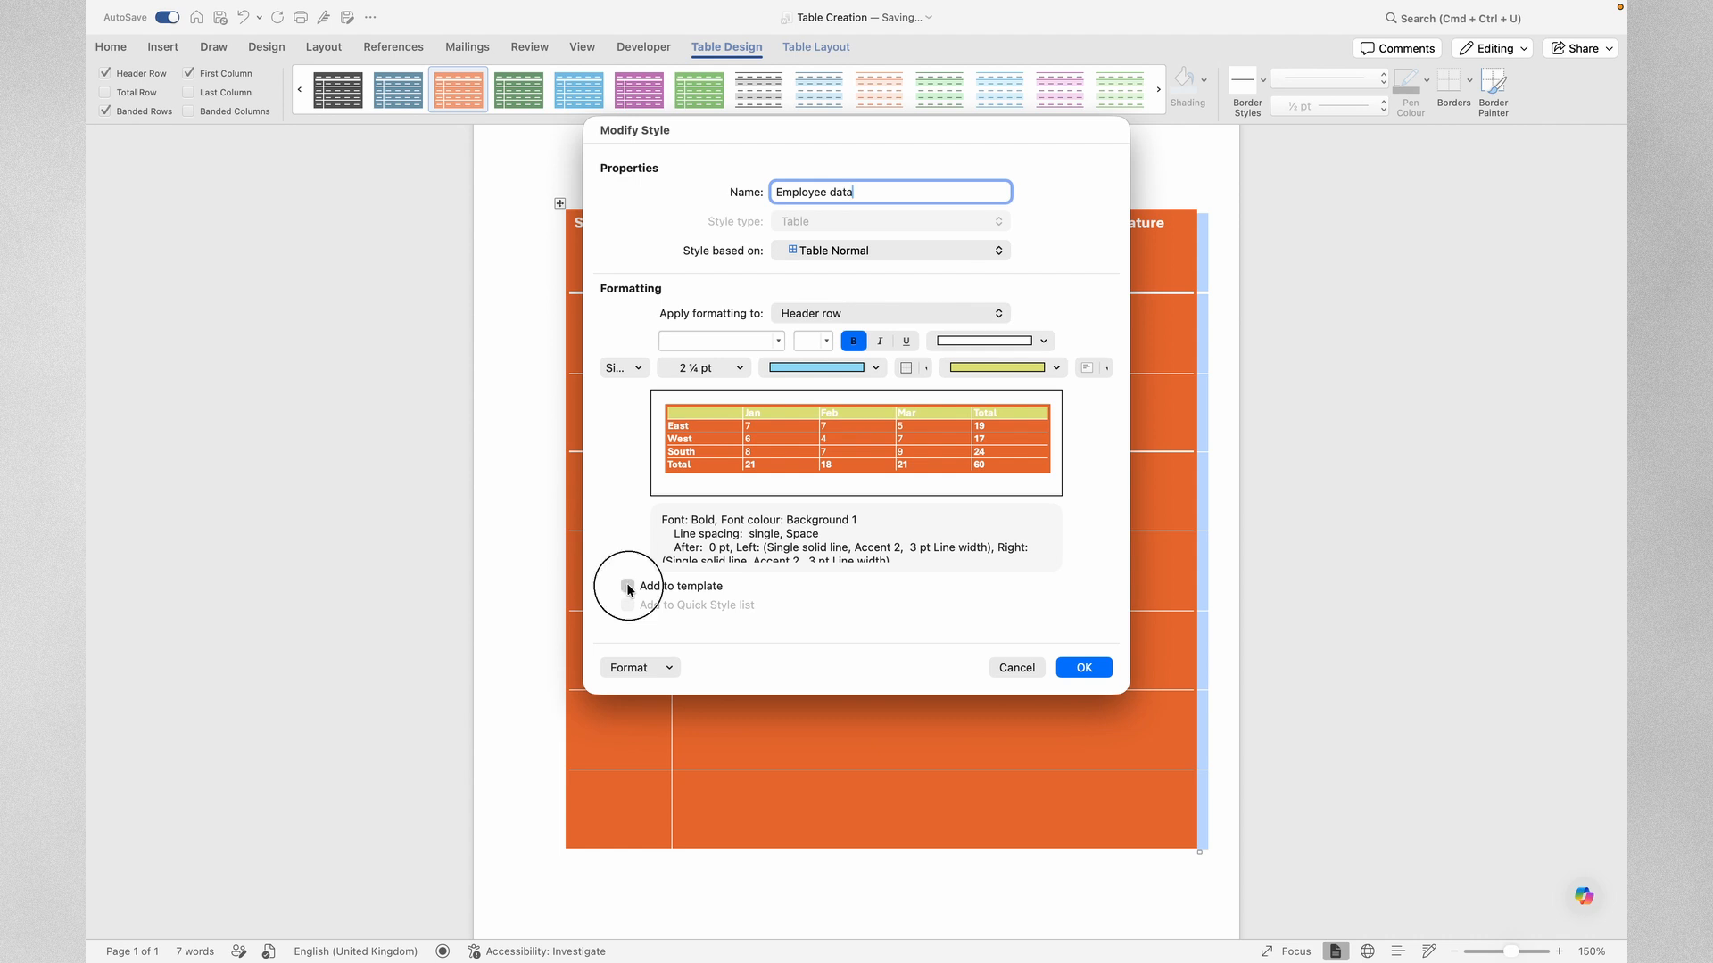
pyautogui.click(1086, 667)
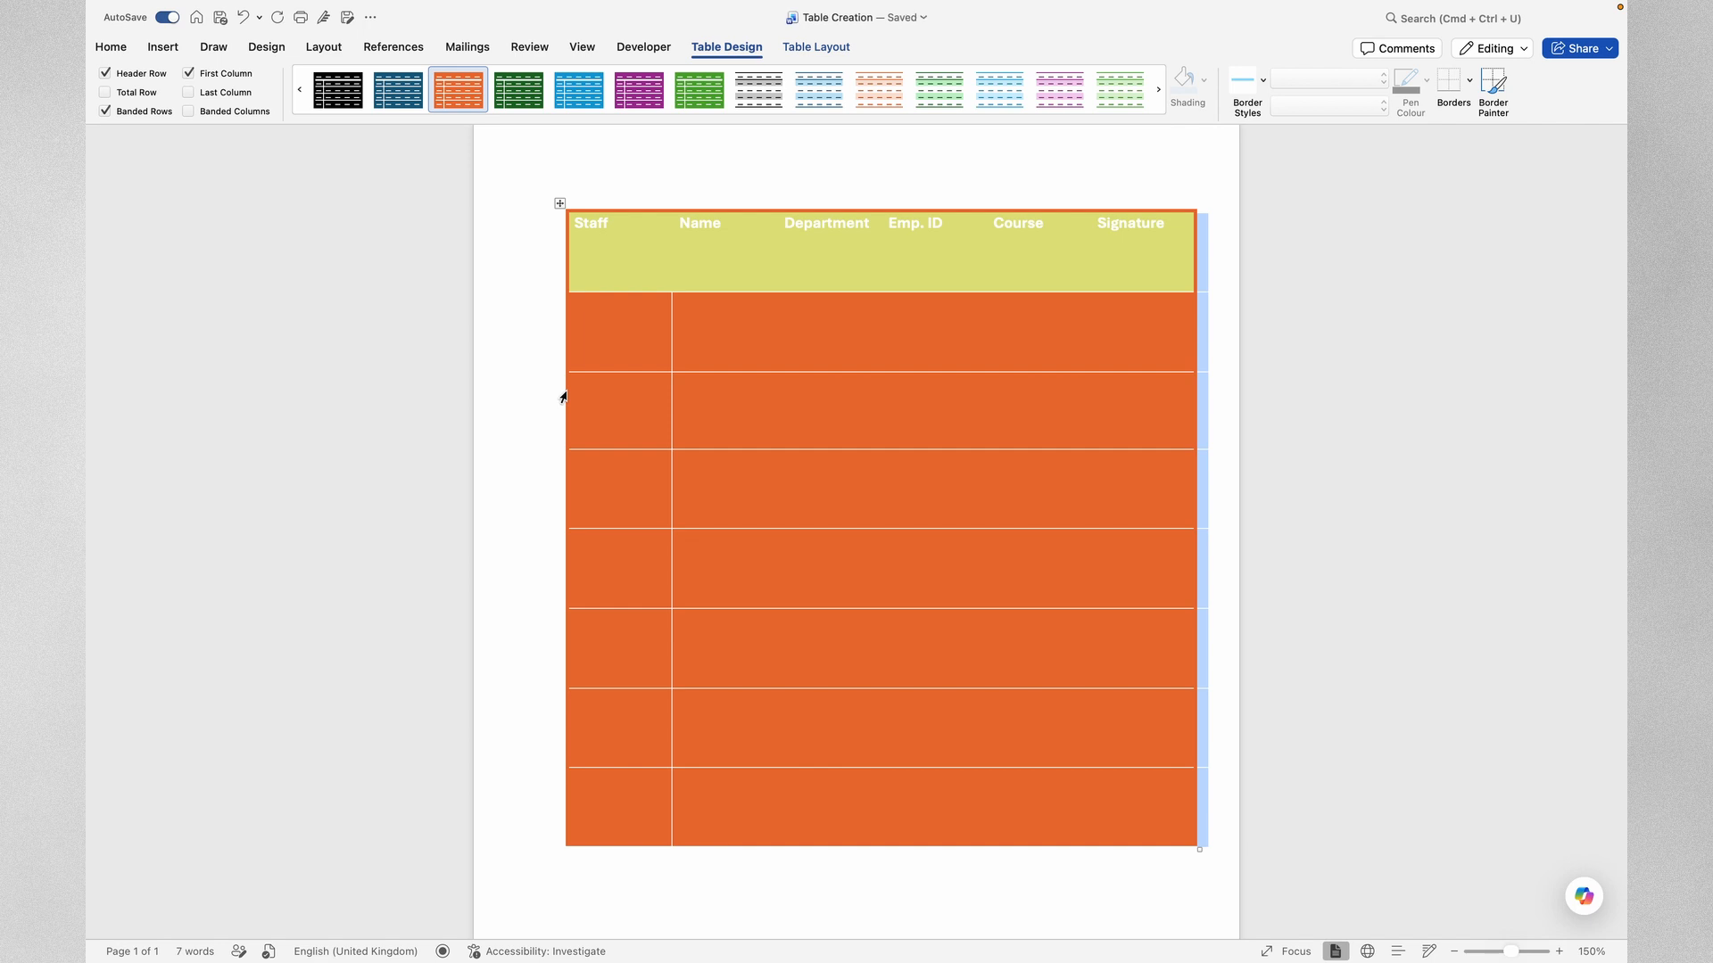
# Step: Apply the green List Table 4 - Accent 3 style with banded rows to the staff table
pyautogui.click(729, 118)
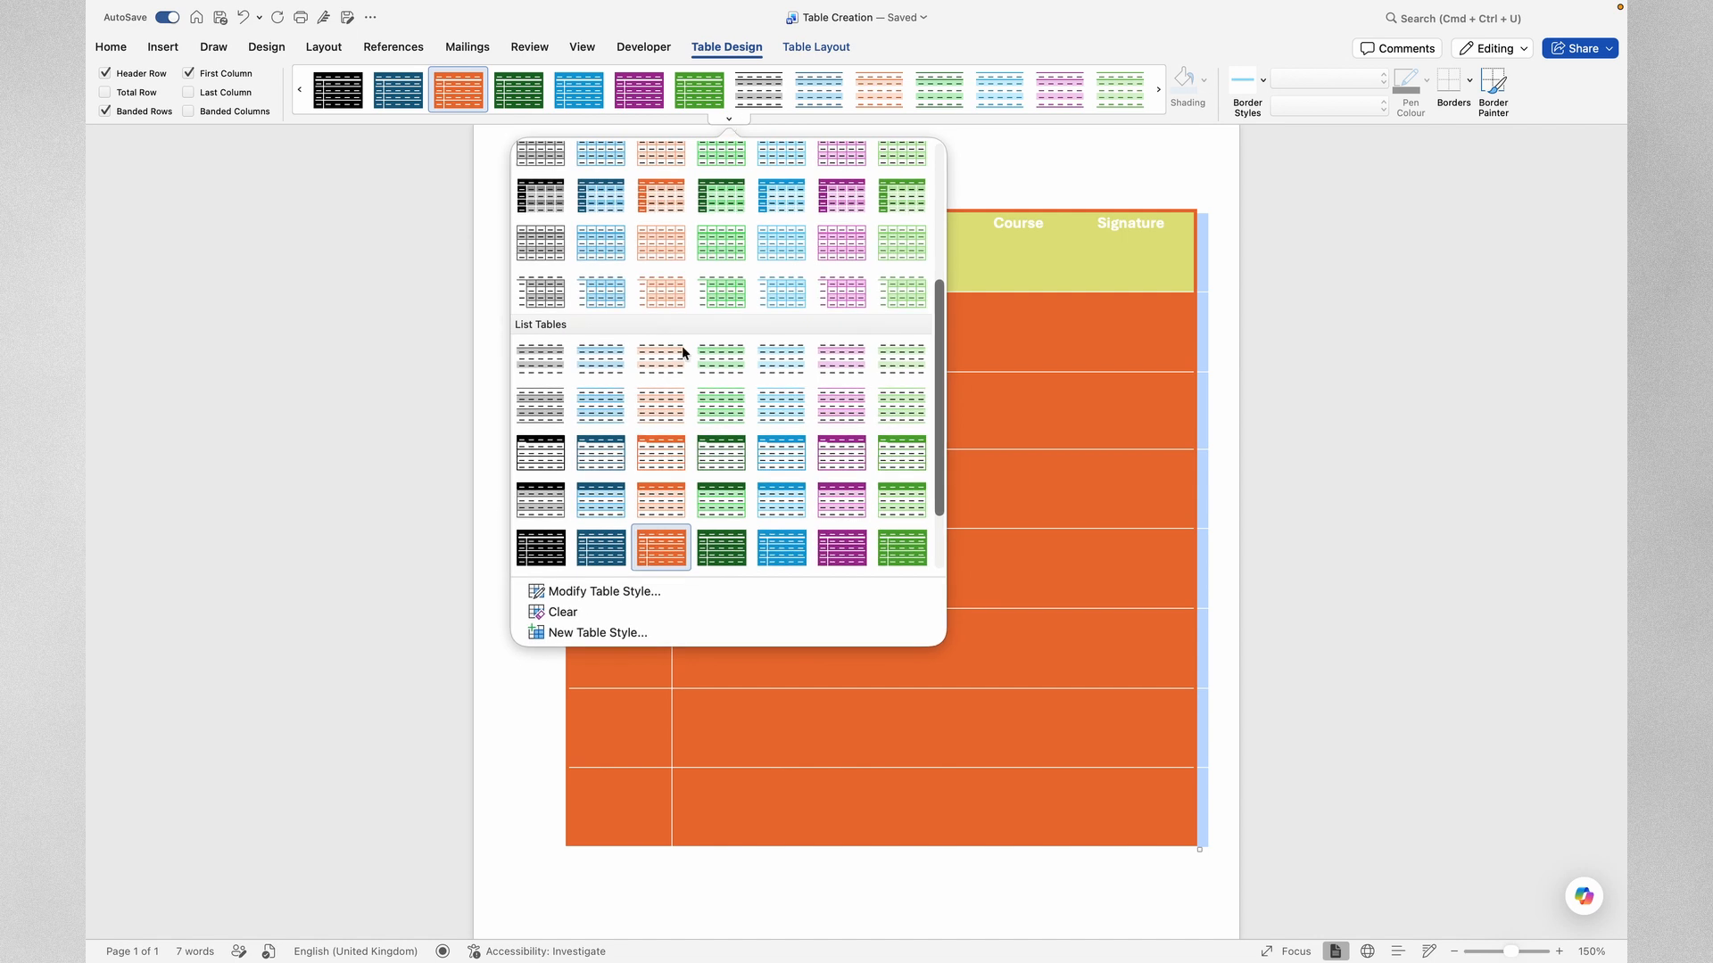
pyautogui.click(730, 505)
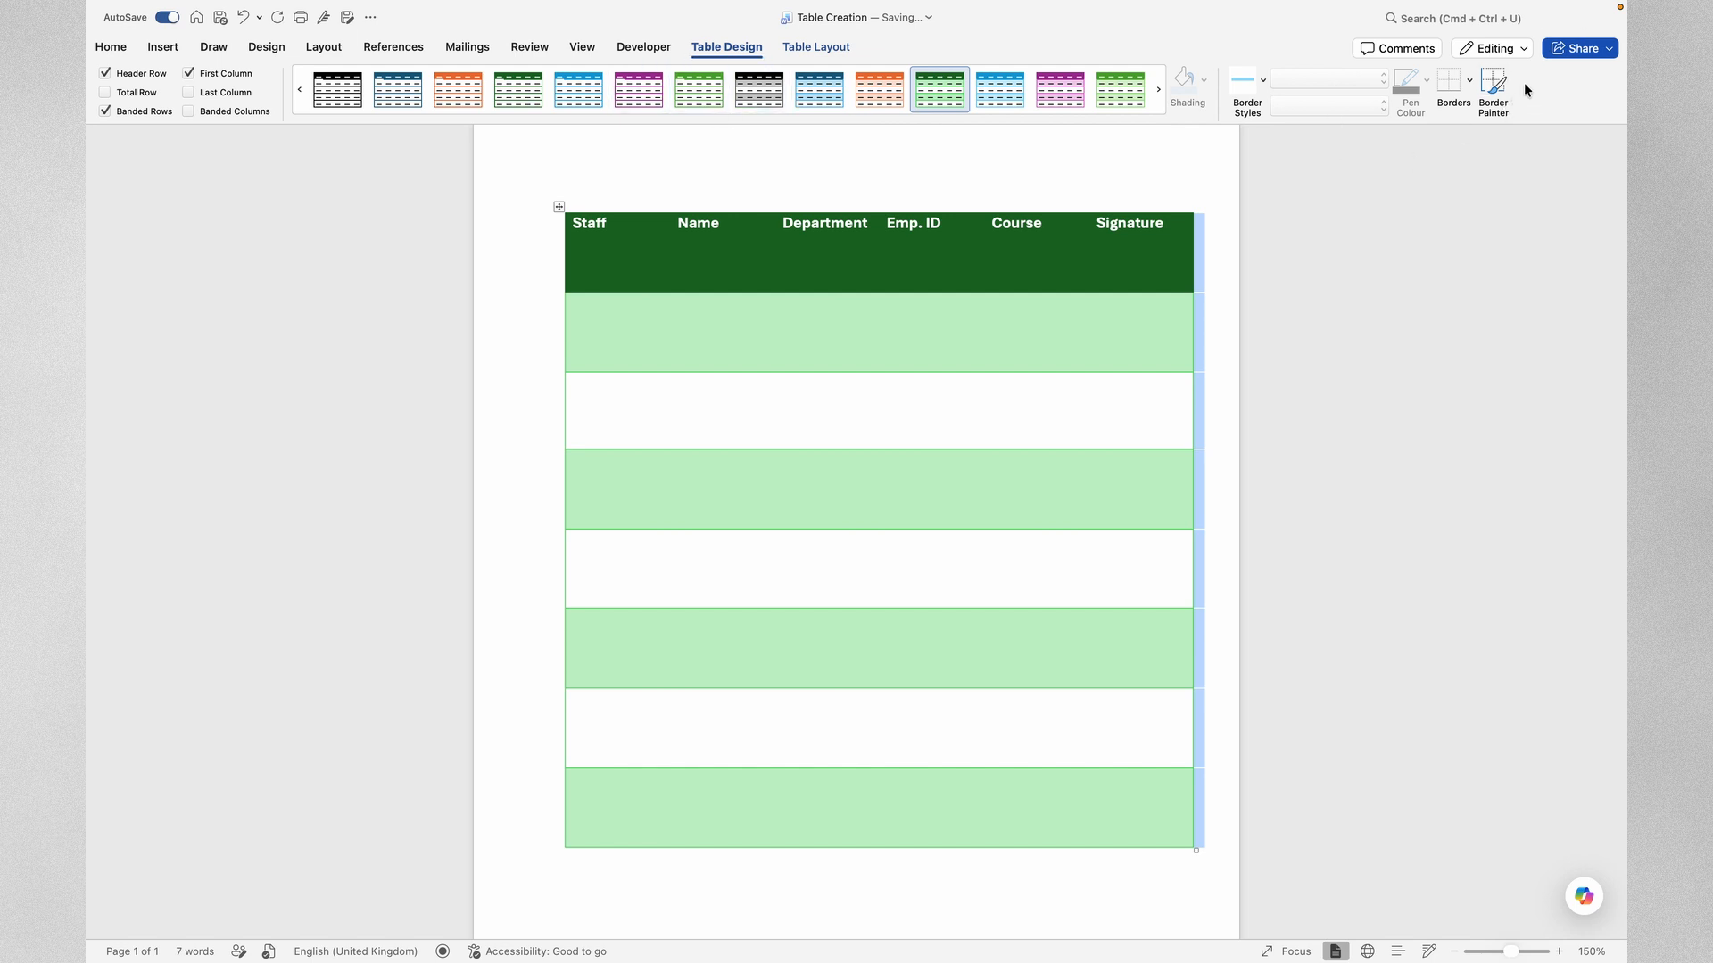
# Step: Show the table gridlines on the staff table and hide them again
pyautogui.click(1469, 81)
pyautogui.click(1503, 426)
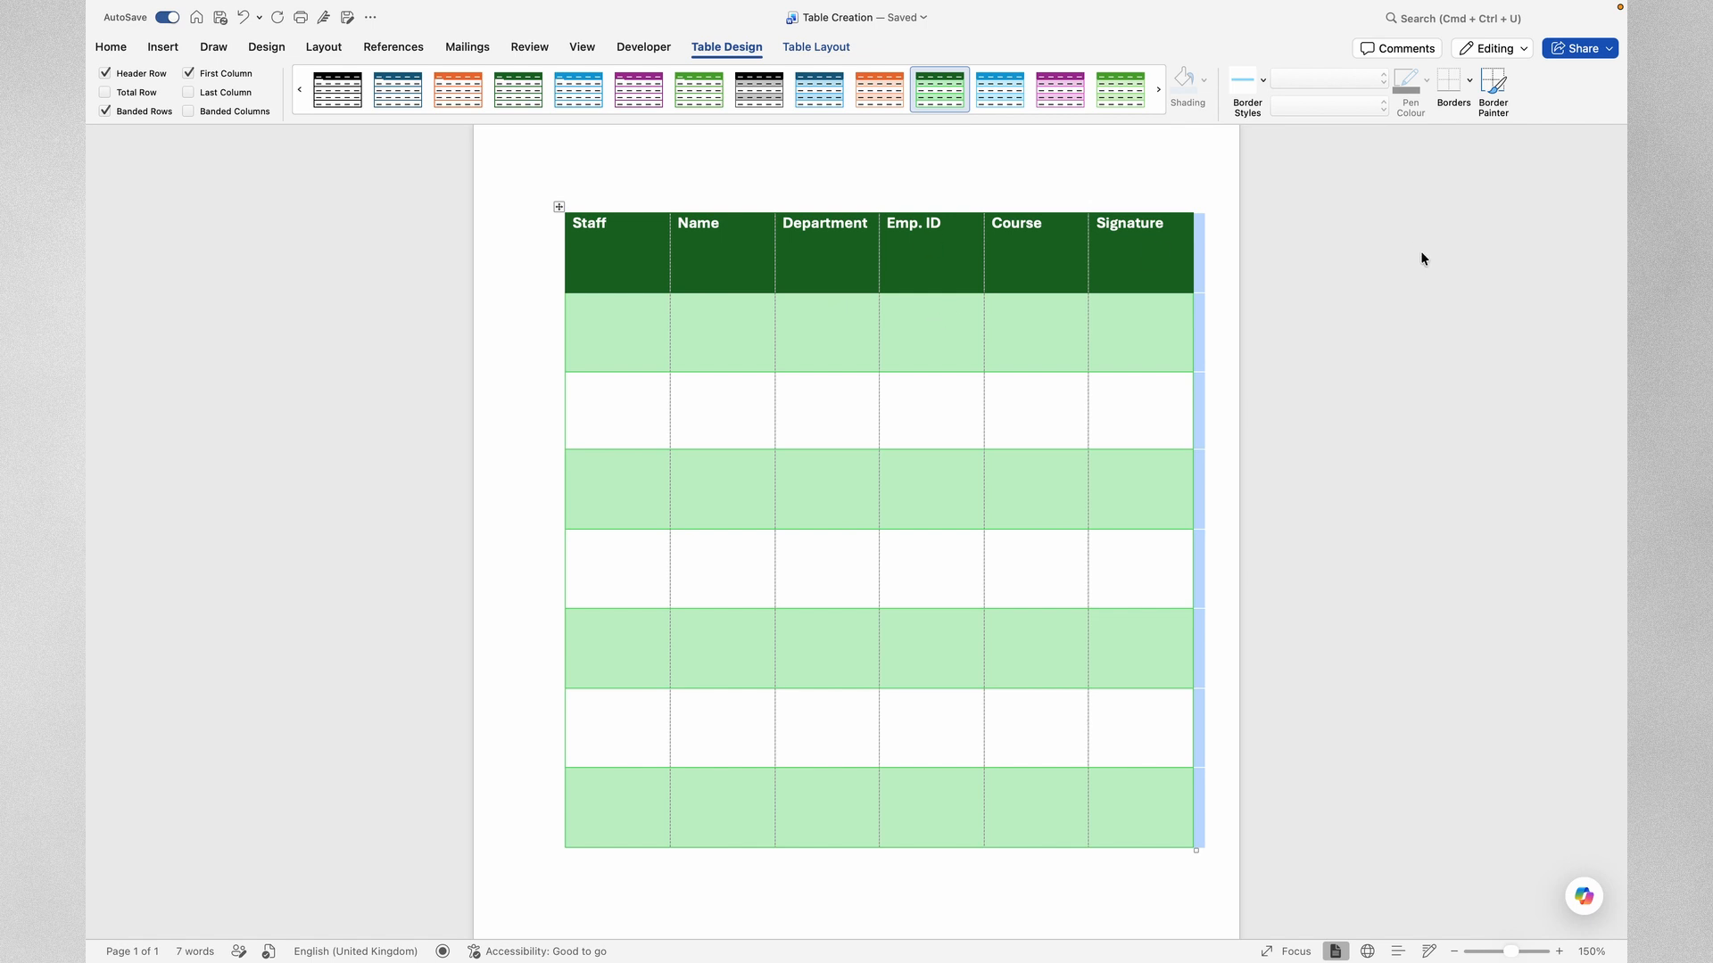
pyautogui.click(1469, 81)
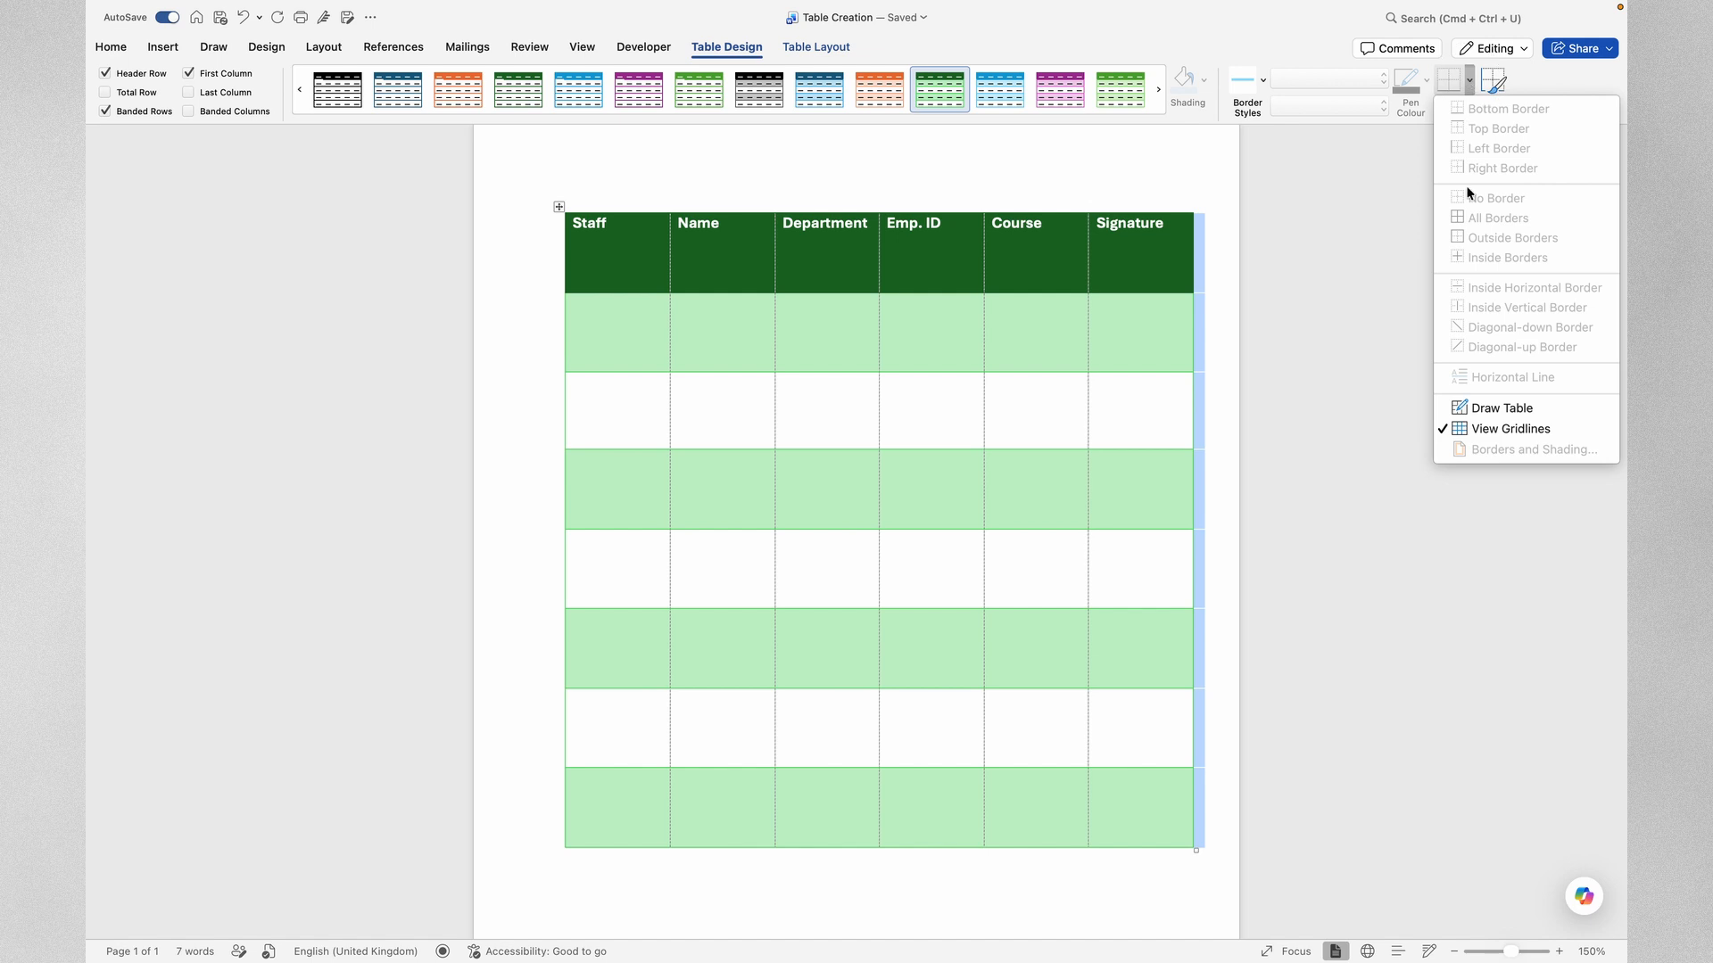
pyautogui.click(1470, 429)
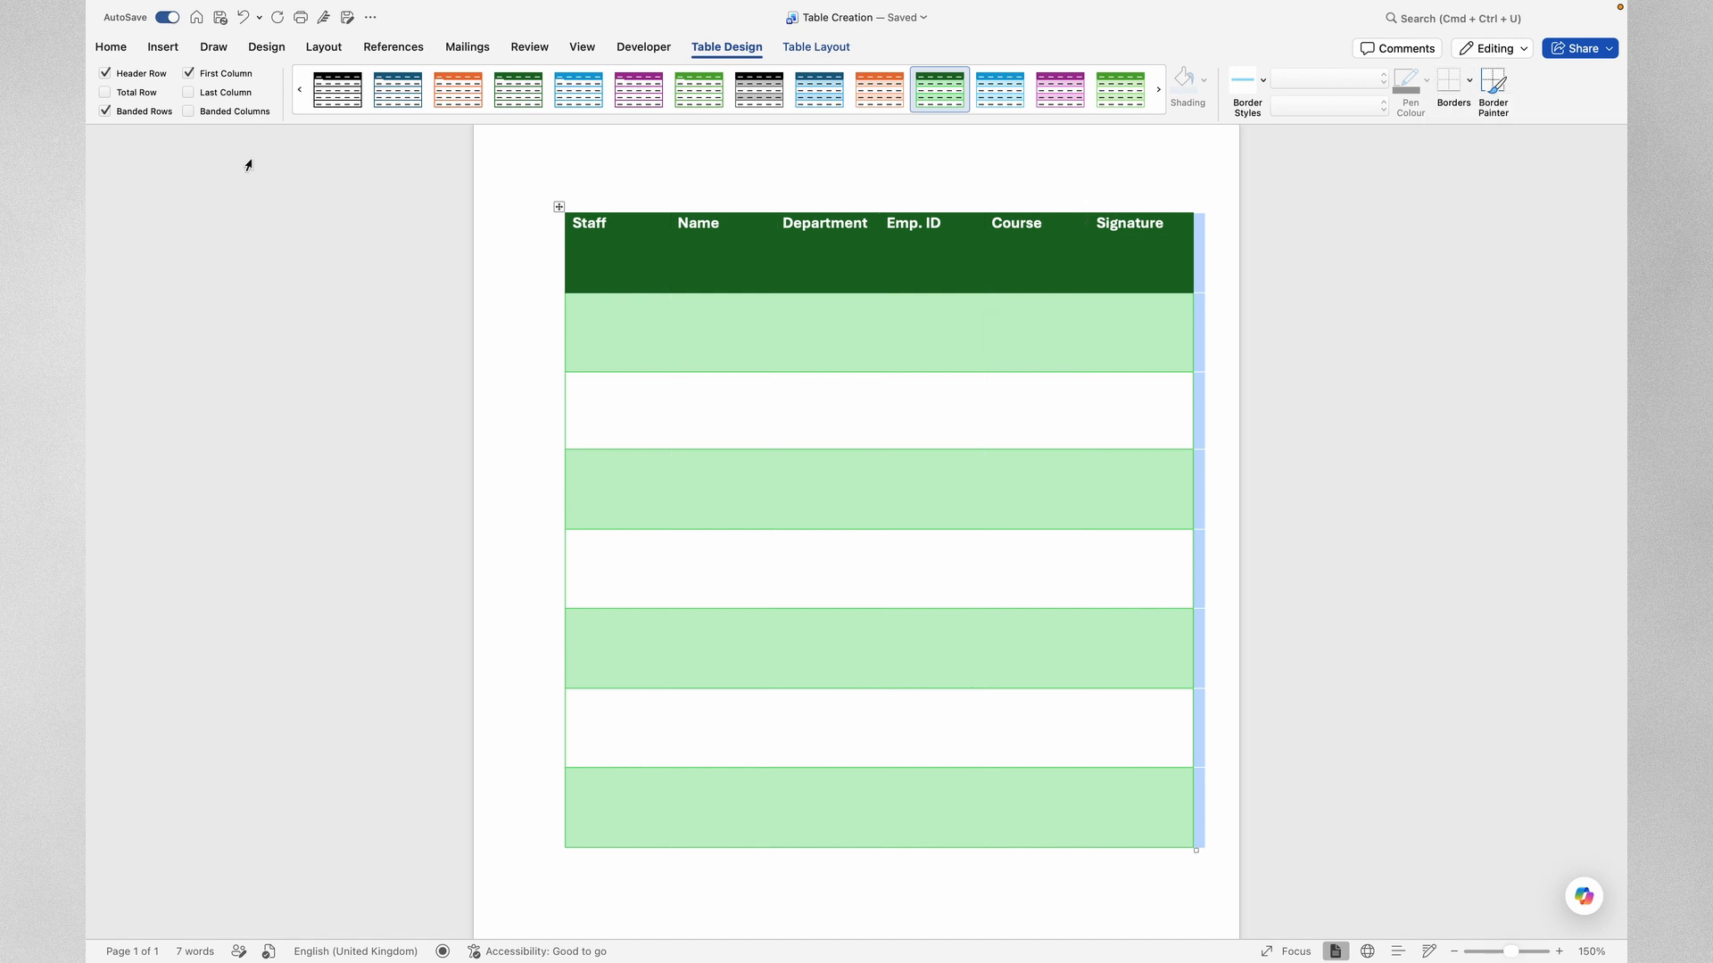
# Step: Try the Total Row option on the staff table and enable Last Column formatting, keeping First Column enabled
pyautogui.click(105, 93)
pyautogui.click(105, 93)
pyautogui.click(189, 93)
pyautogui.click(189, 74)
# Step: Apply the black List Table 5 Dark style to the staff table
pyautogui.click(727, 118)
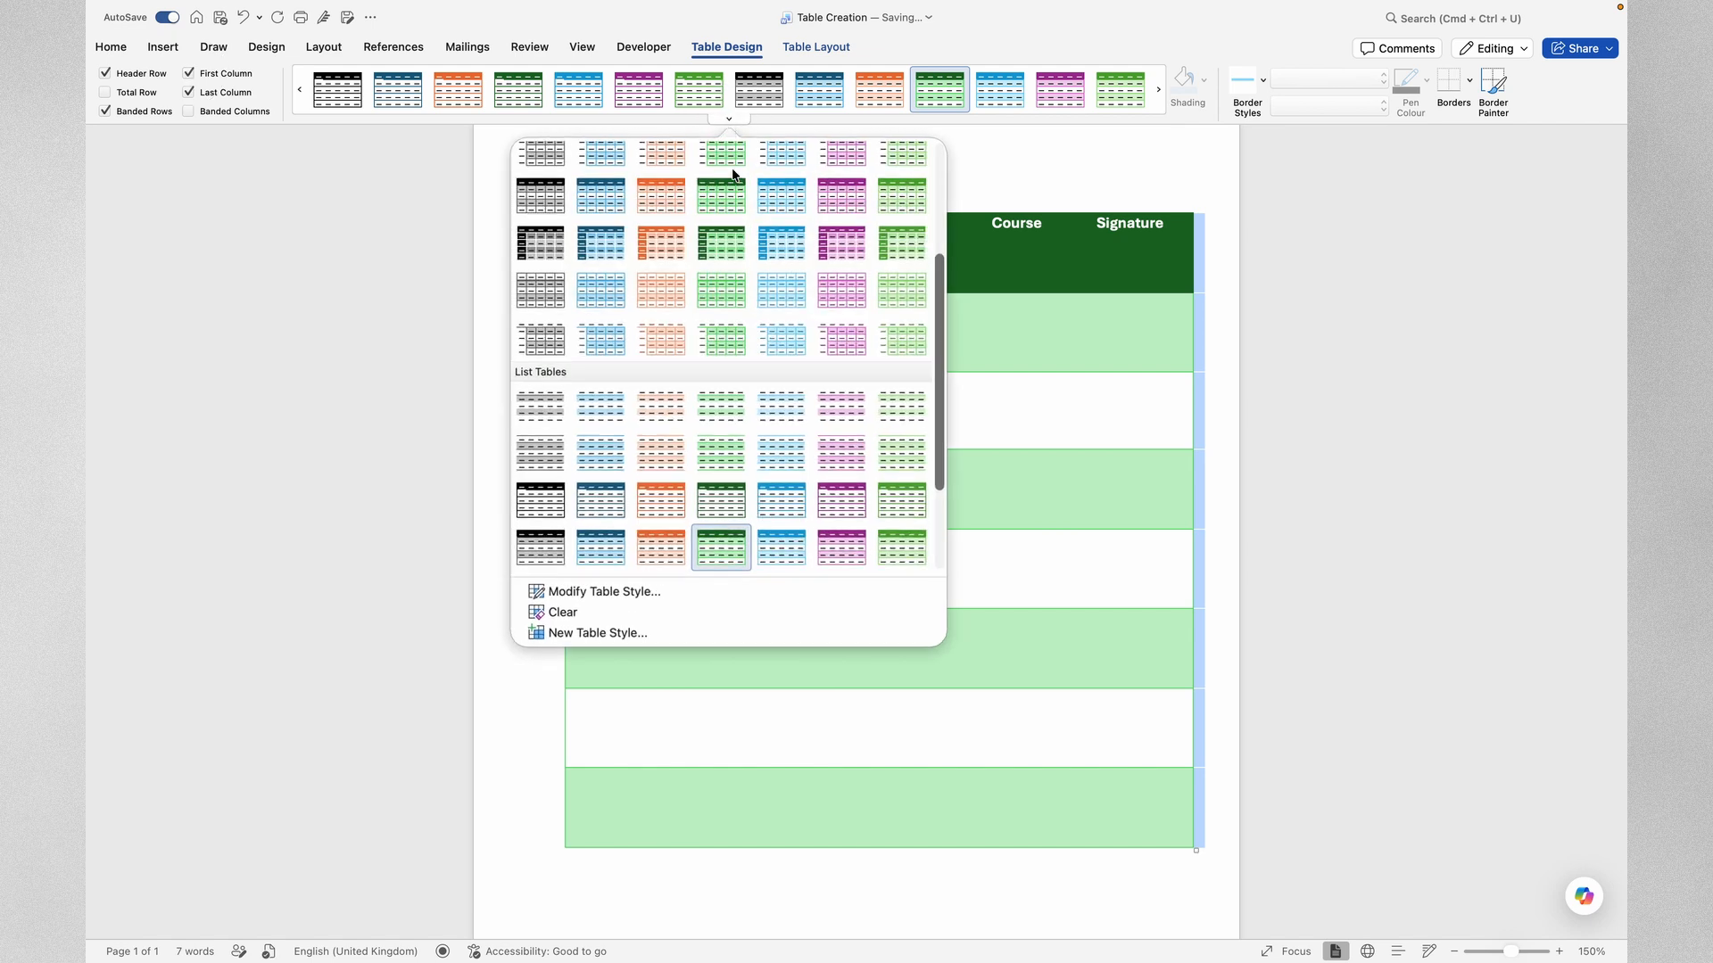
pyautogui.scroll(-3, 743, 513)
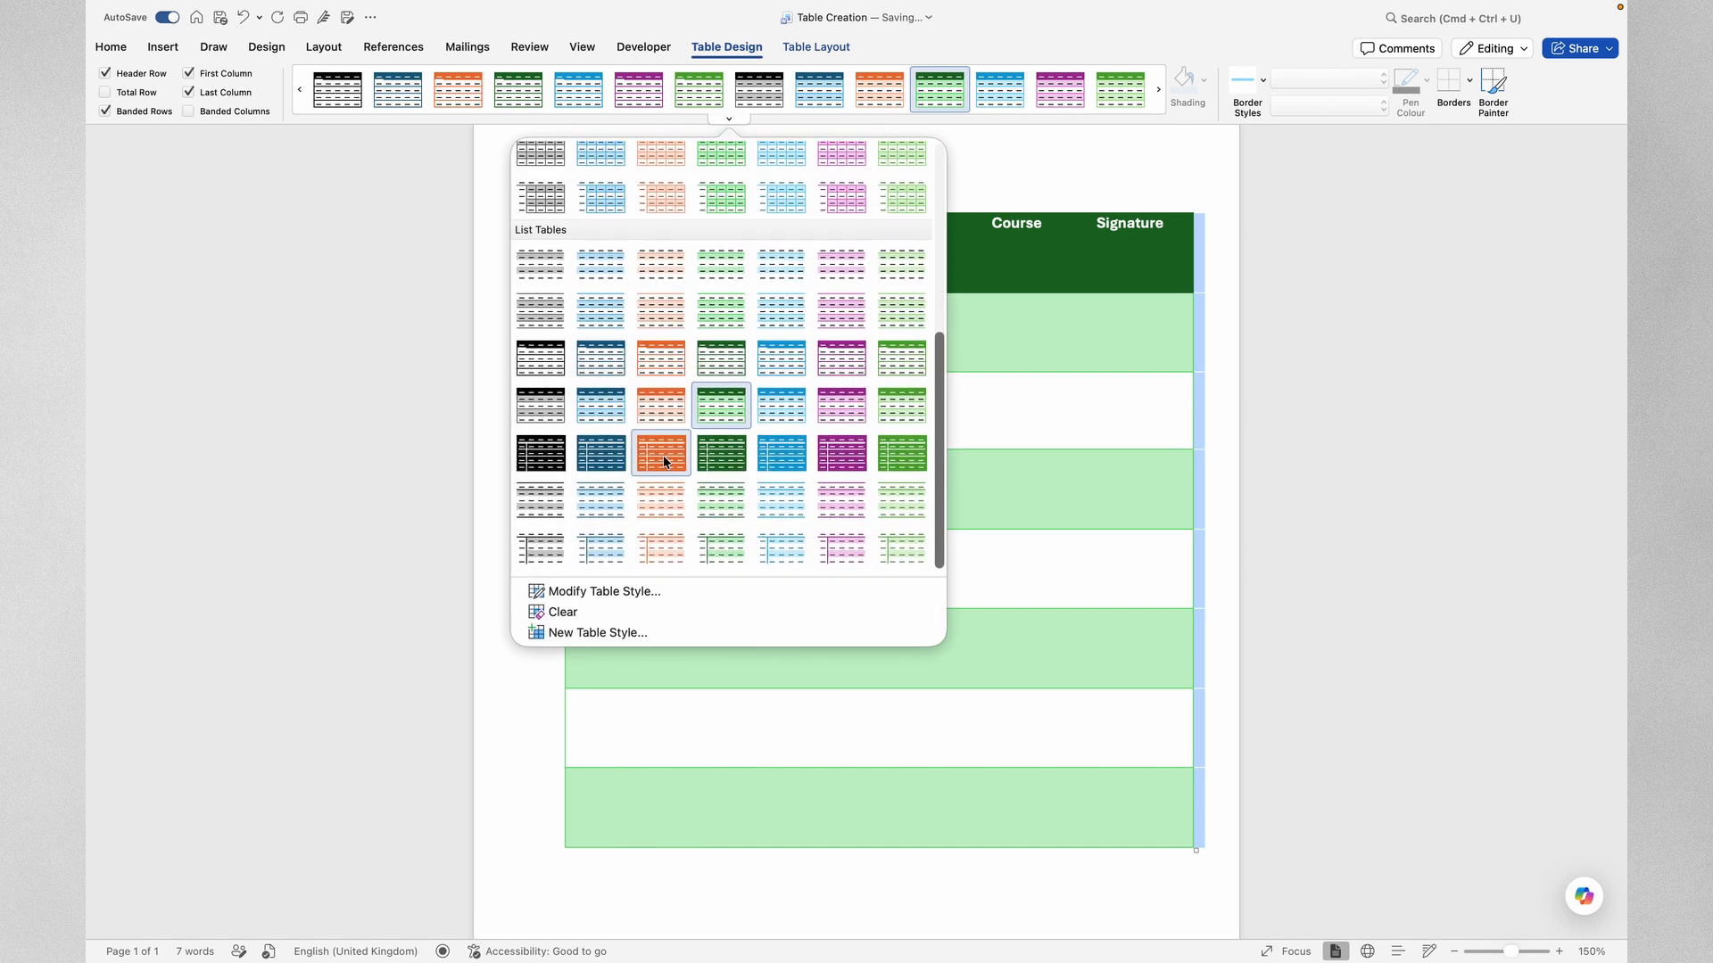
pyautogui.click(554, 453)
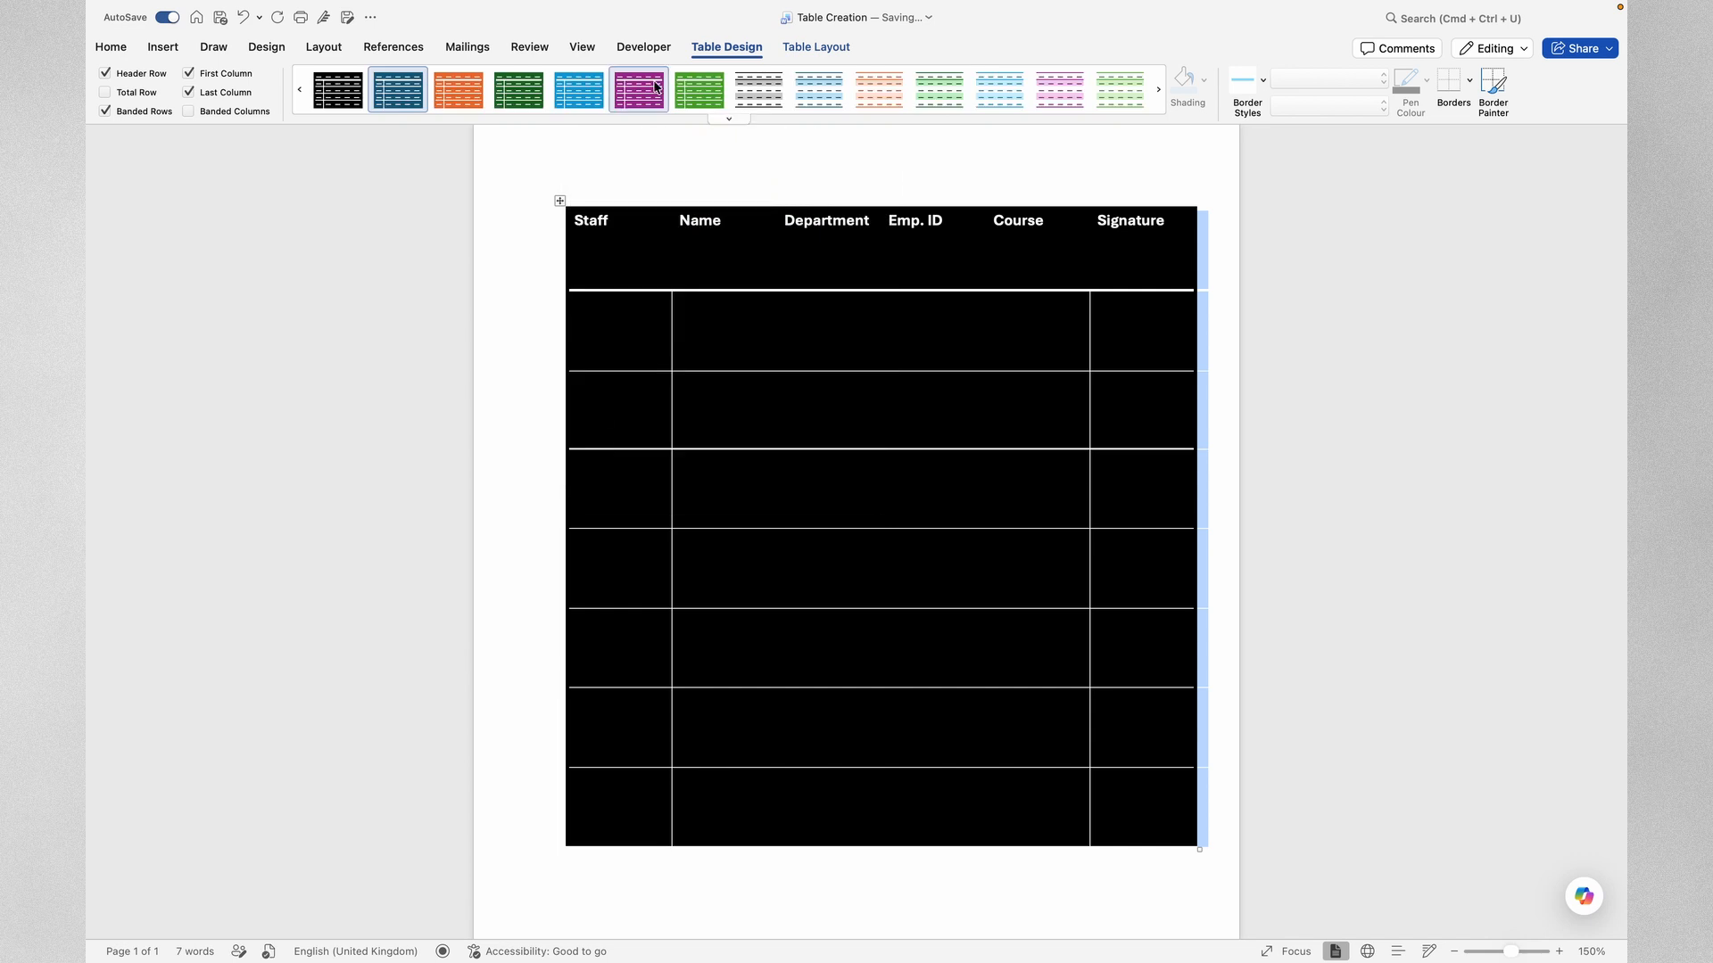
# Step: Modify the List Table 5 Dark style with a light magenta fill for the whole table and save the change
pyautogui.click(728, 118)
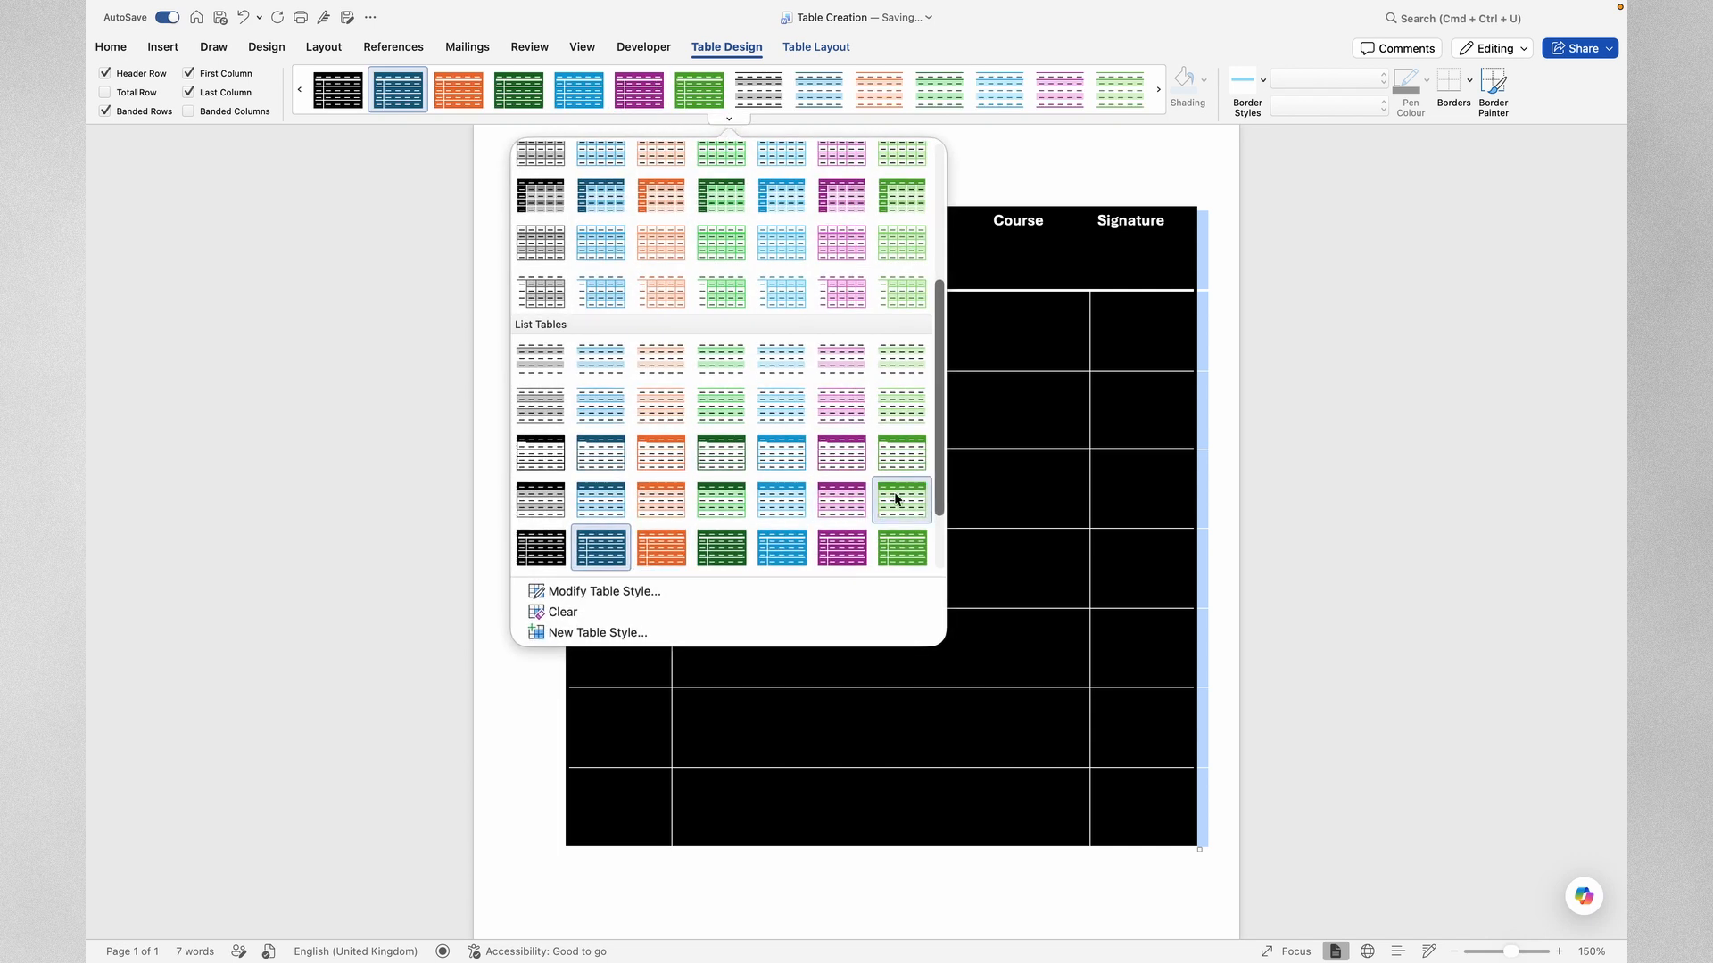
pyautogui.scroll(-2, 678, 535)
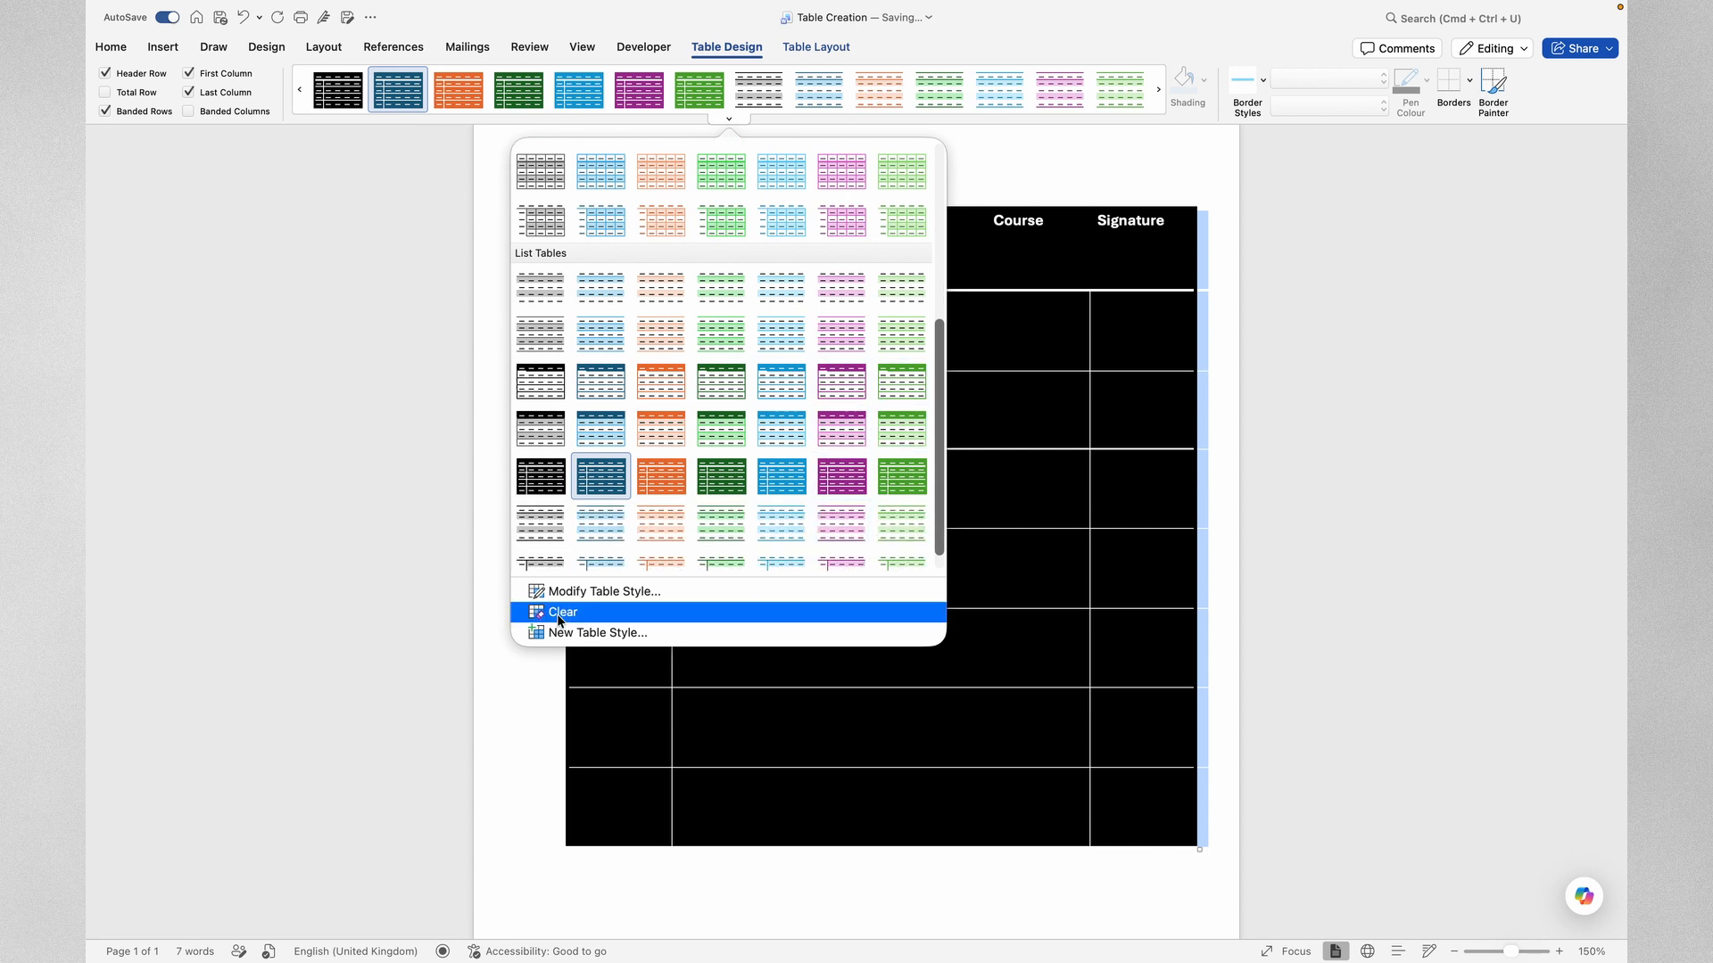
pyautogui.click(608, 591)
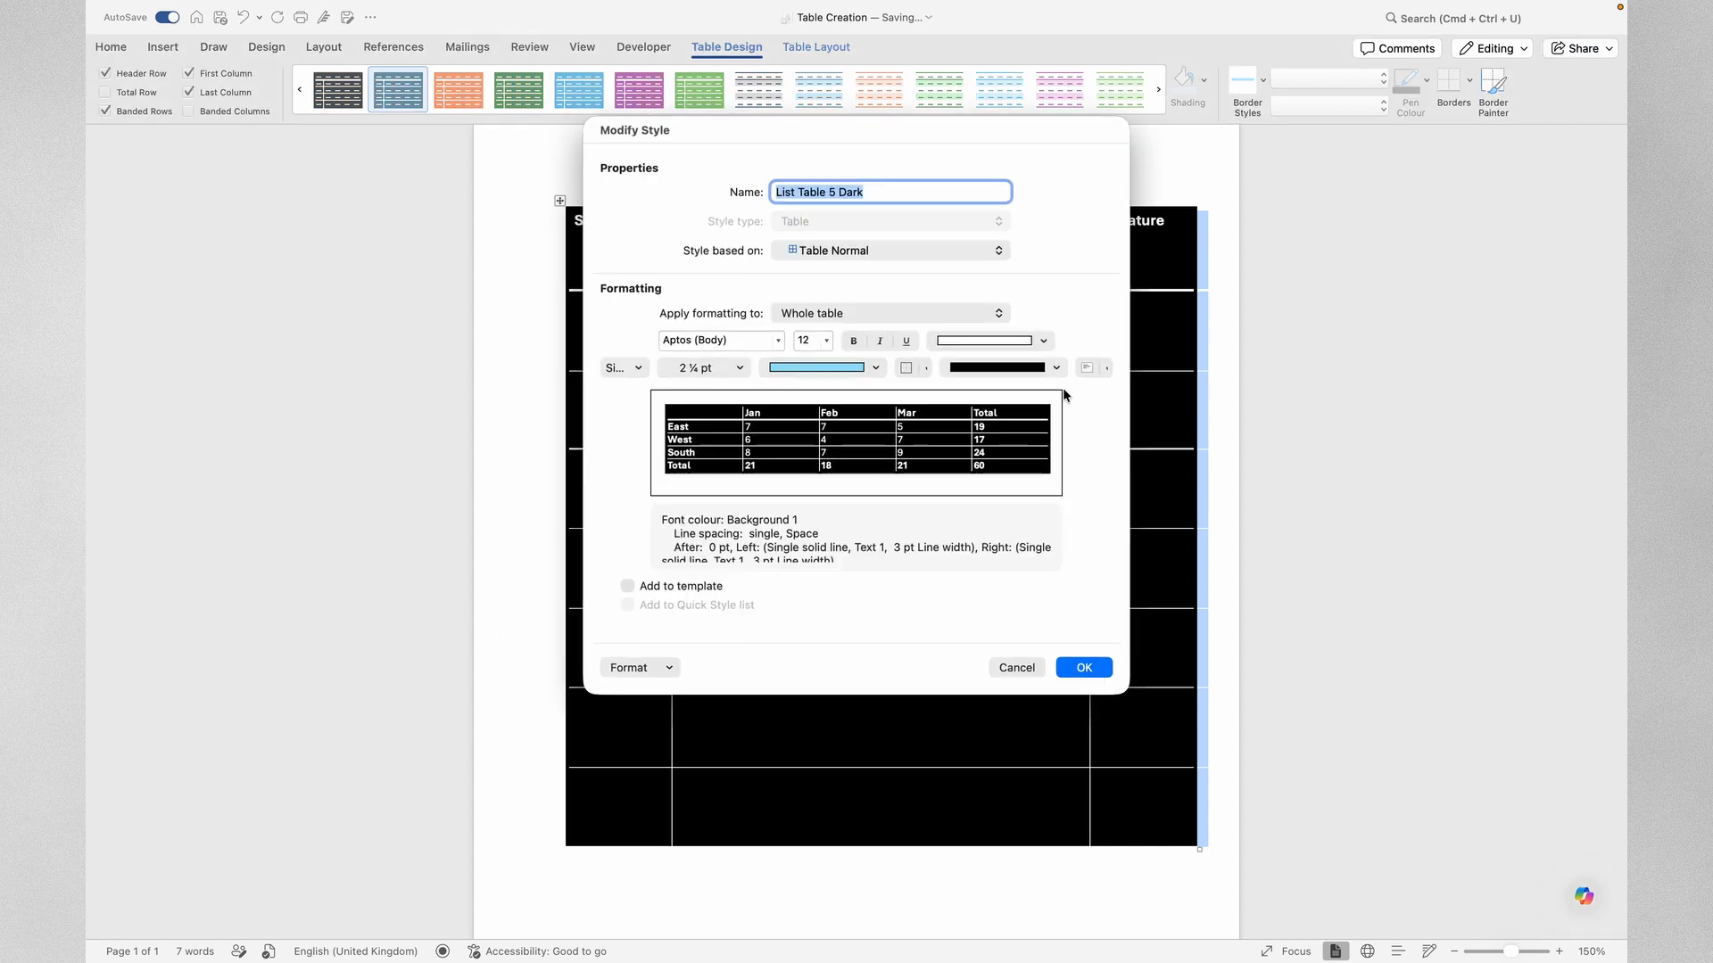
pyautogui.click(1056, 367)
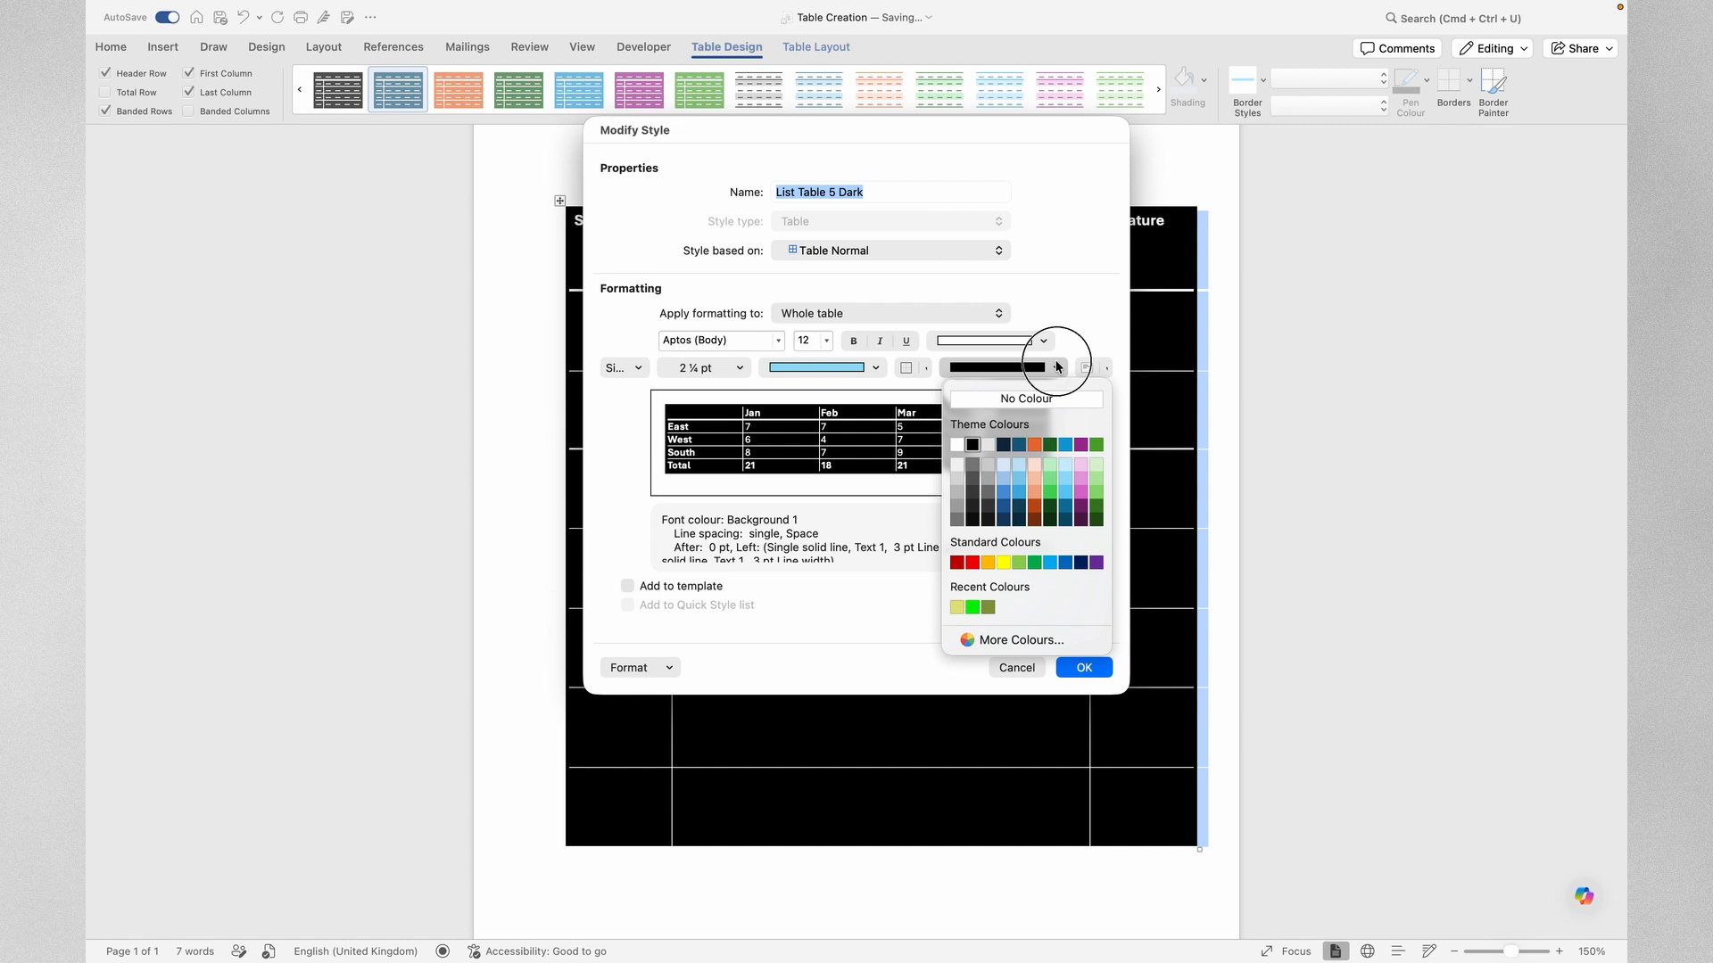
pyautogui.click(1083, 484)
pyautogui.click(1084, 667)
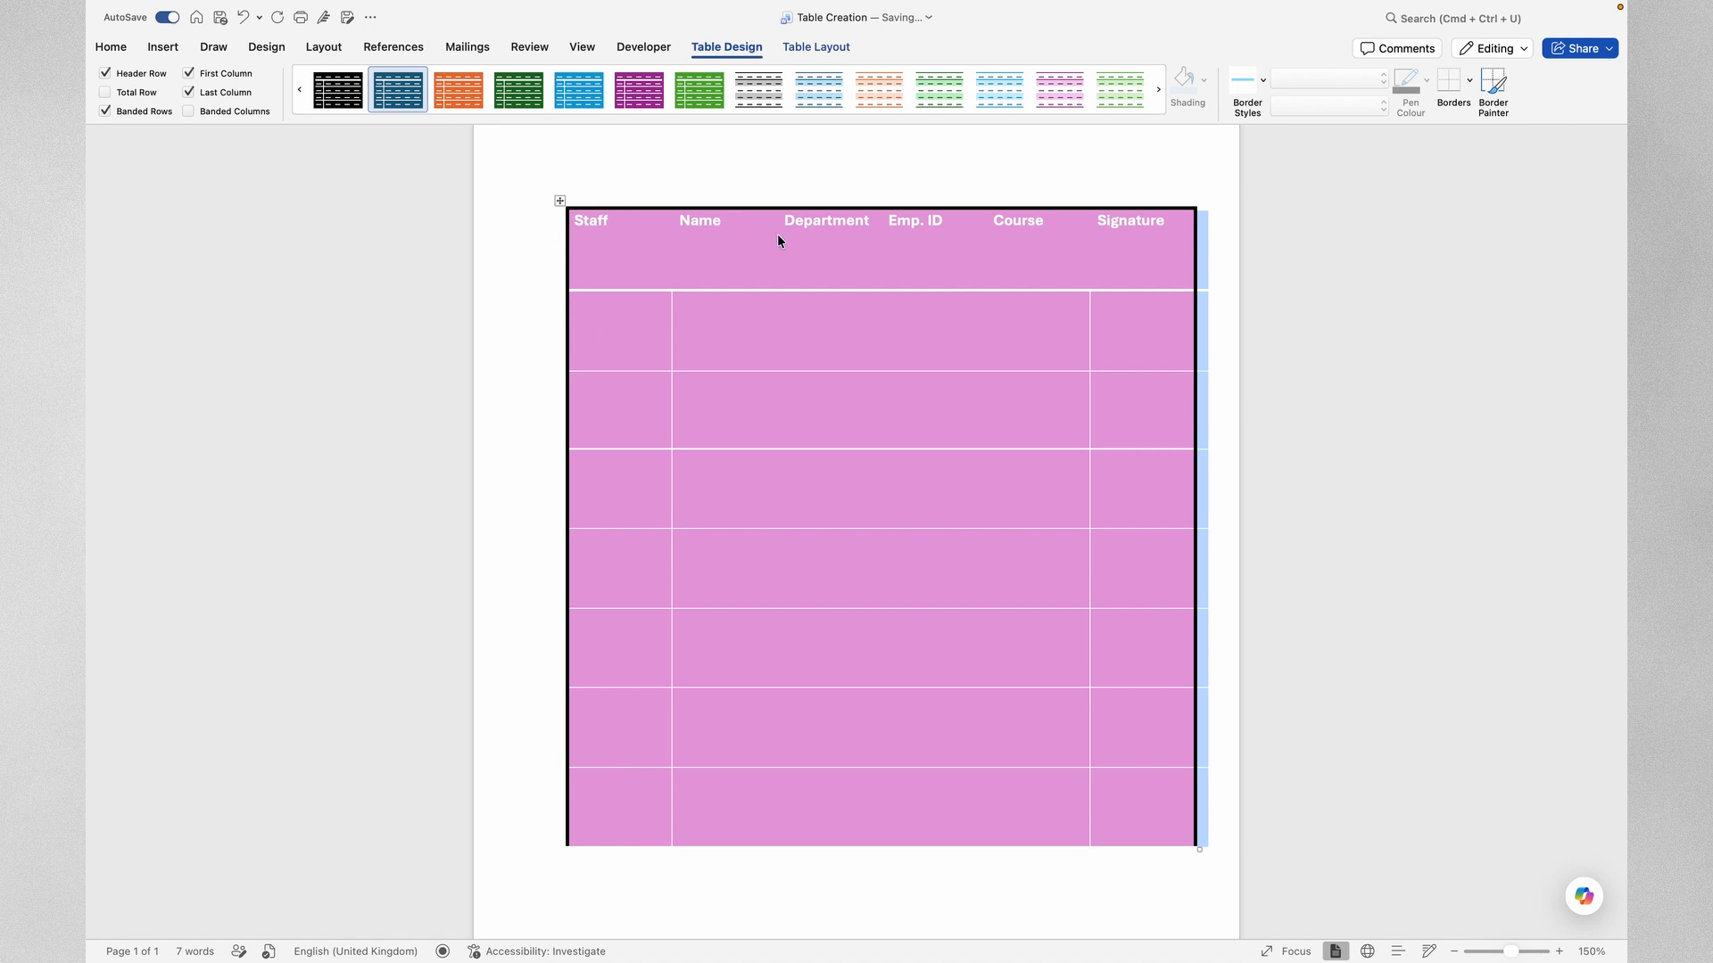
# Step: Disable Last Column formatting on the staff table, and switch First Column formatting off and back on
pyautogui.click(189, 92)
pyautogui.click(189, 93)
pyautogui.click(189, 92)
pyautogui.click(188, 73)
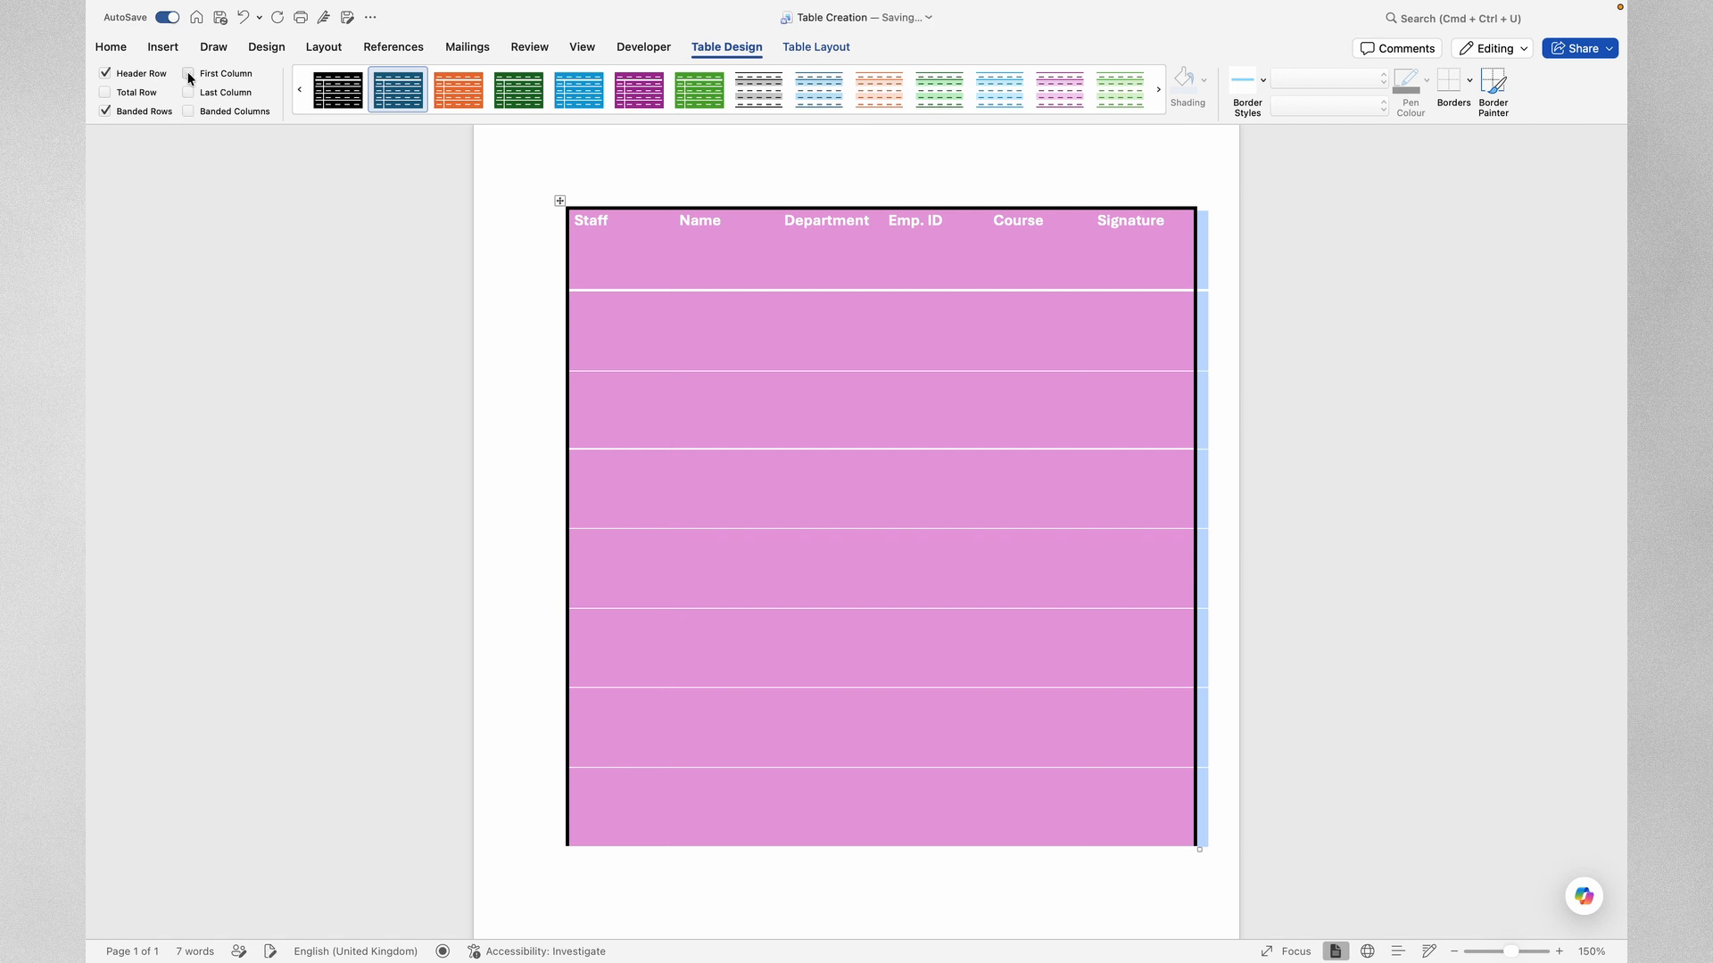
pyautogui.click(188, 73)
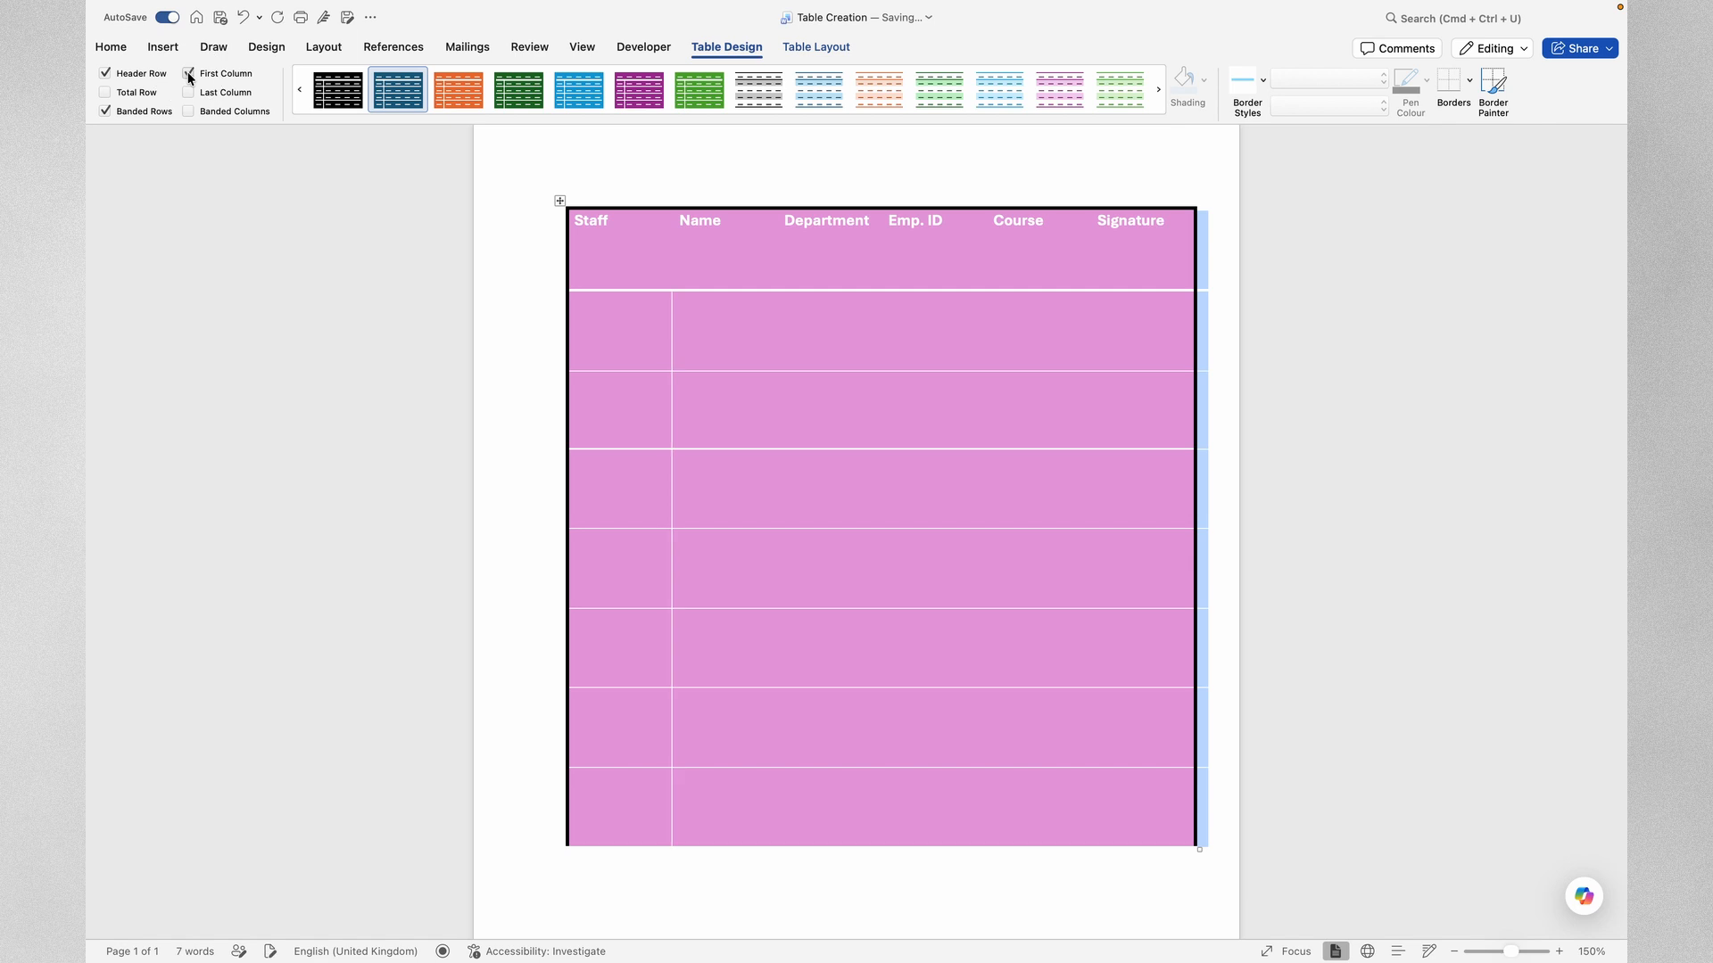
# Step: Try banded columns instead of banded rows on the staff table, and return to banded rows
pyautogui.click(106, 111)
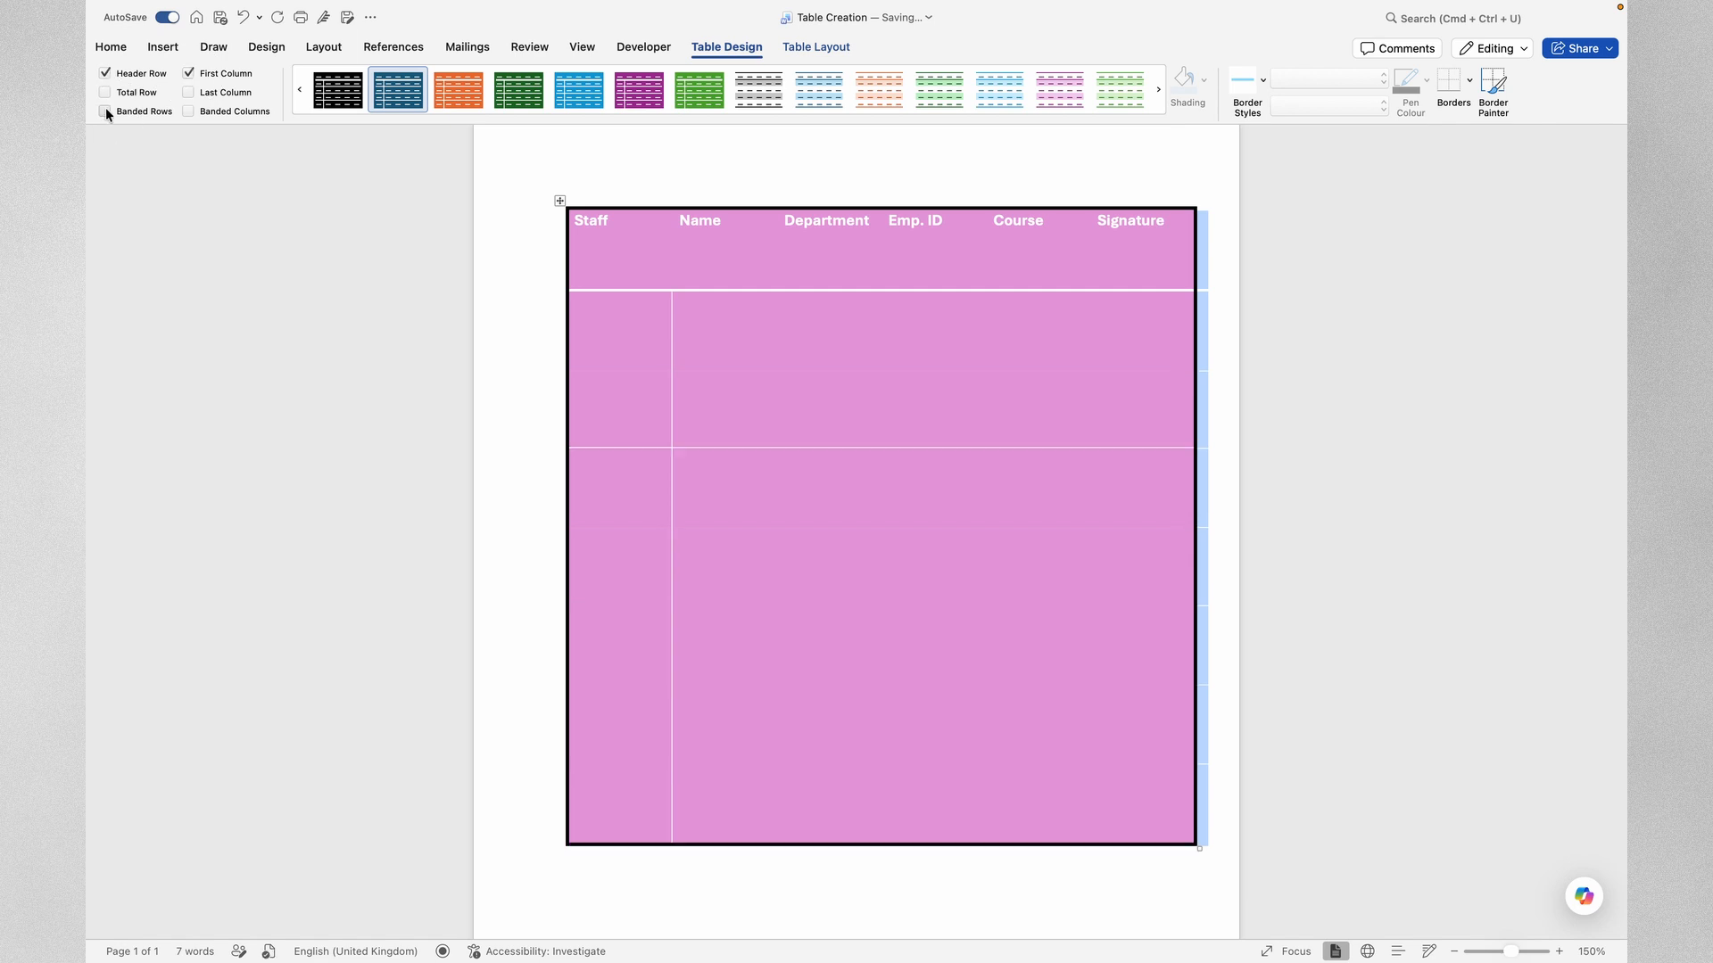
pyautogui.click(189, 112)
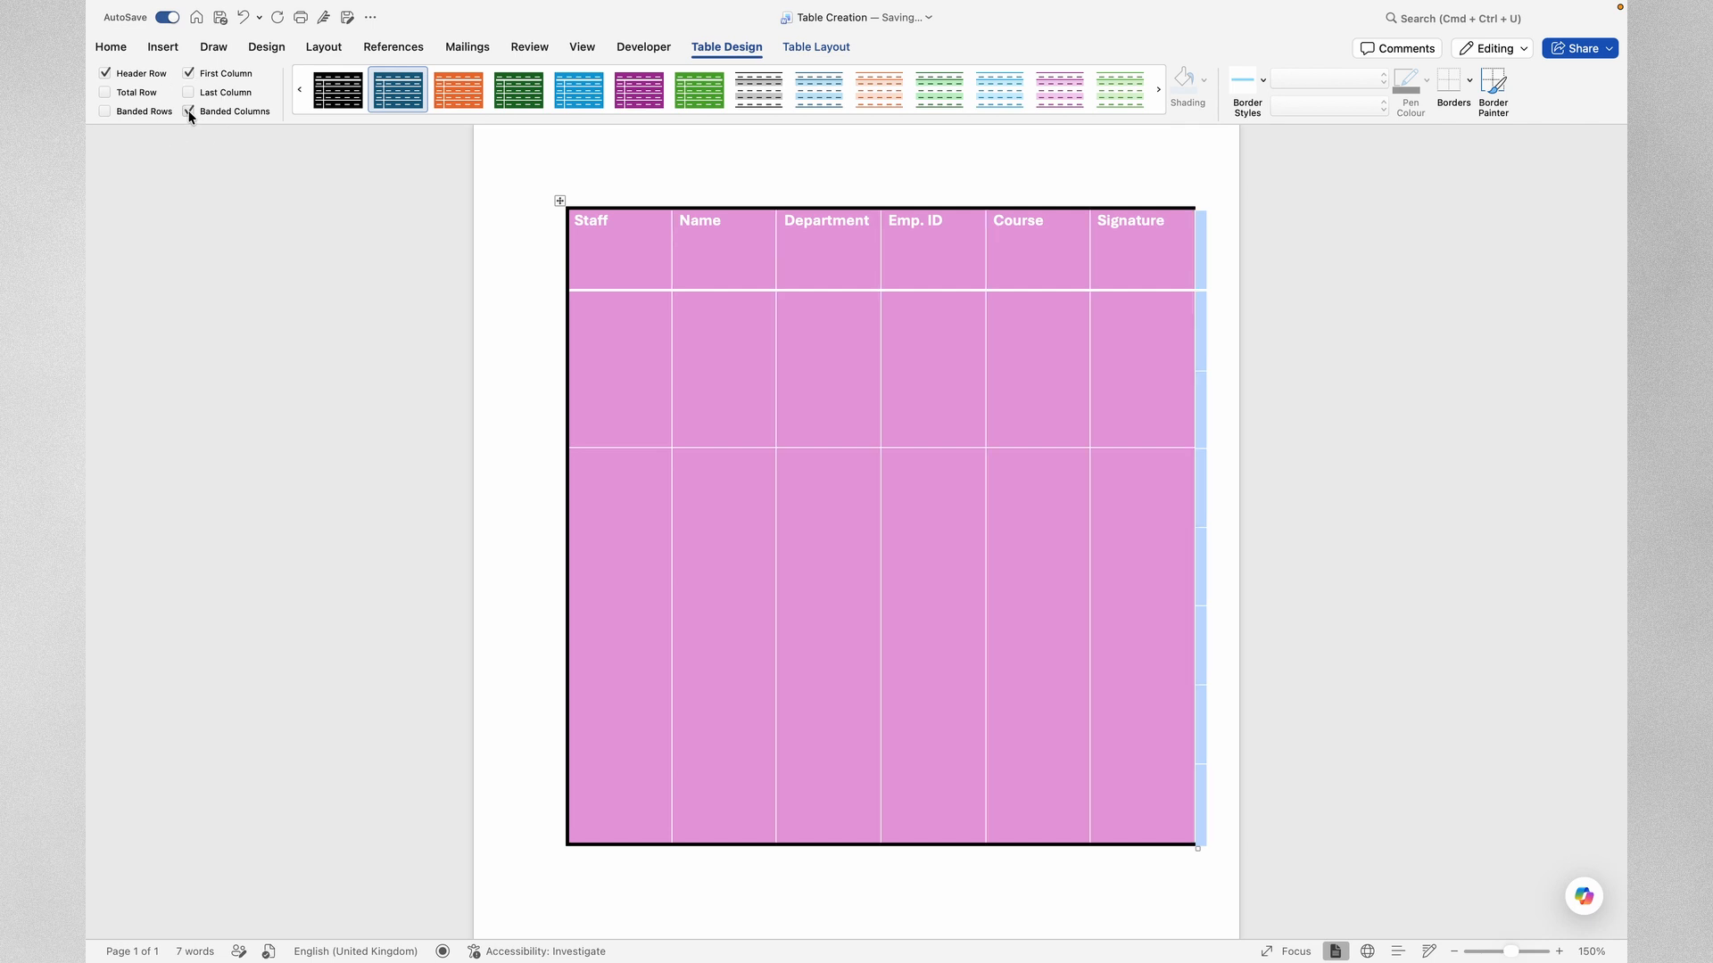
pyautogui.click(189, 111)
pyautogui.click(105, 111)
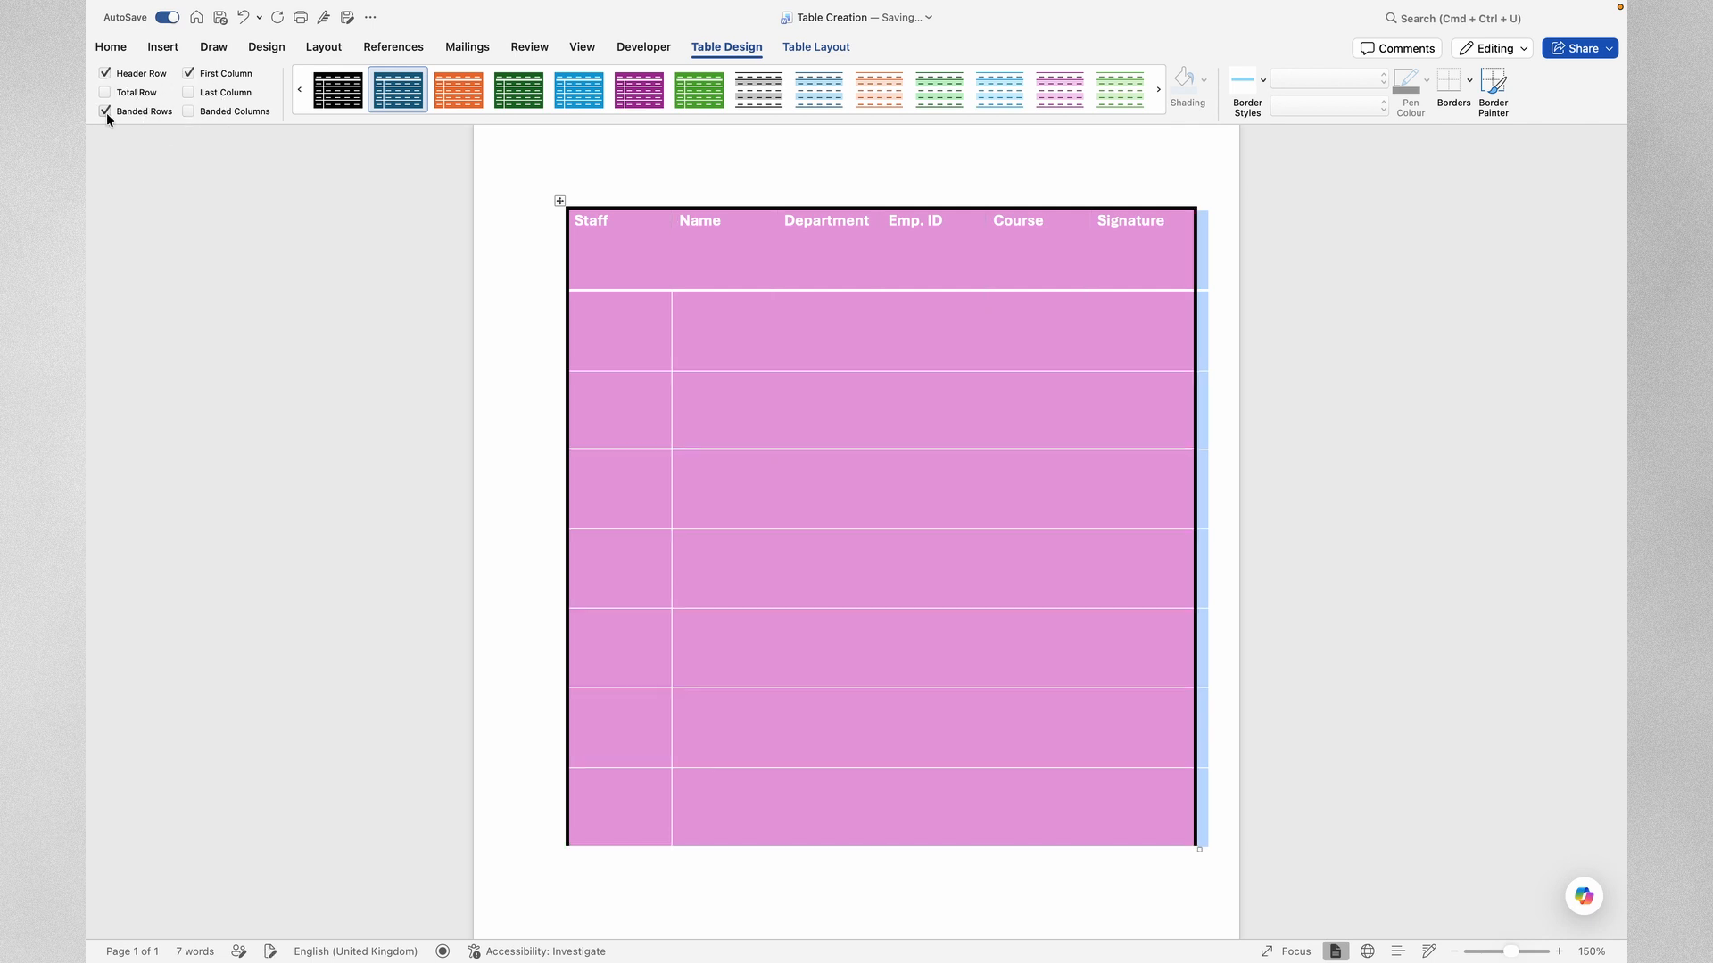
# Step: Try the table with Total Row enabled and Header Row disabled, and restore both options
pyautogui.click(104, 93)
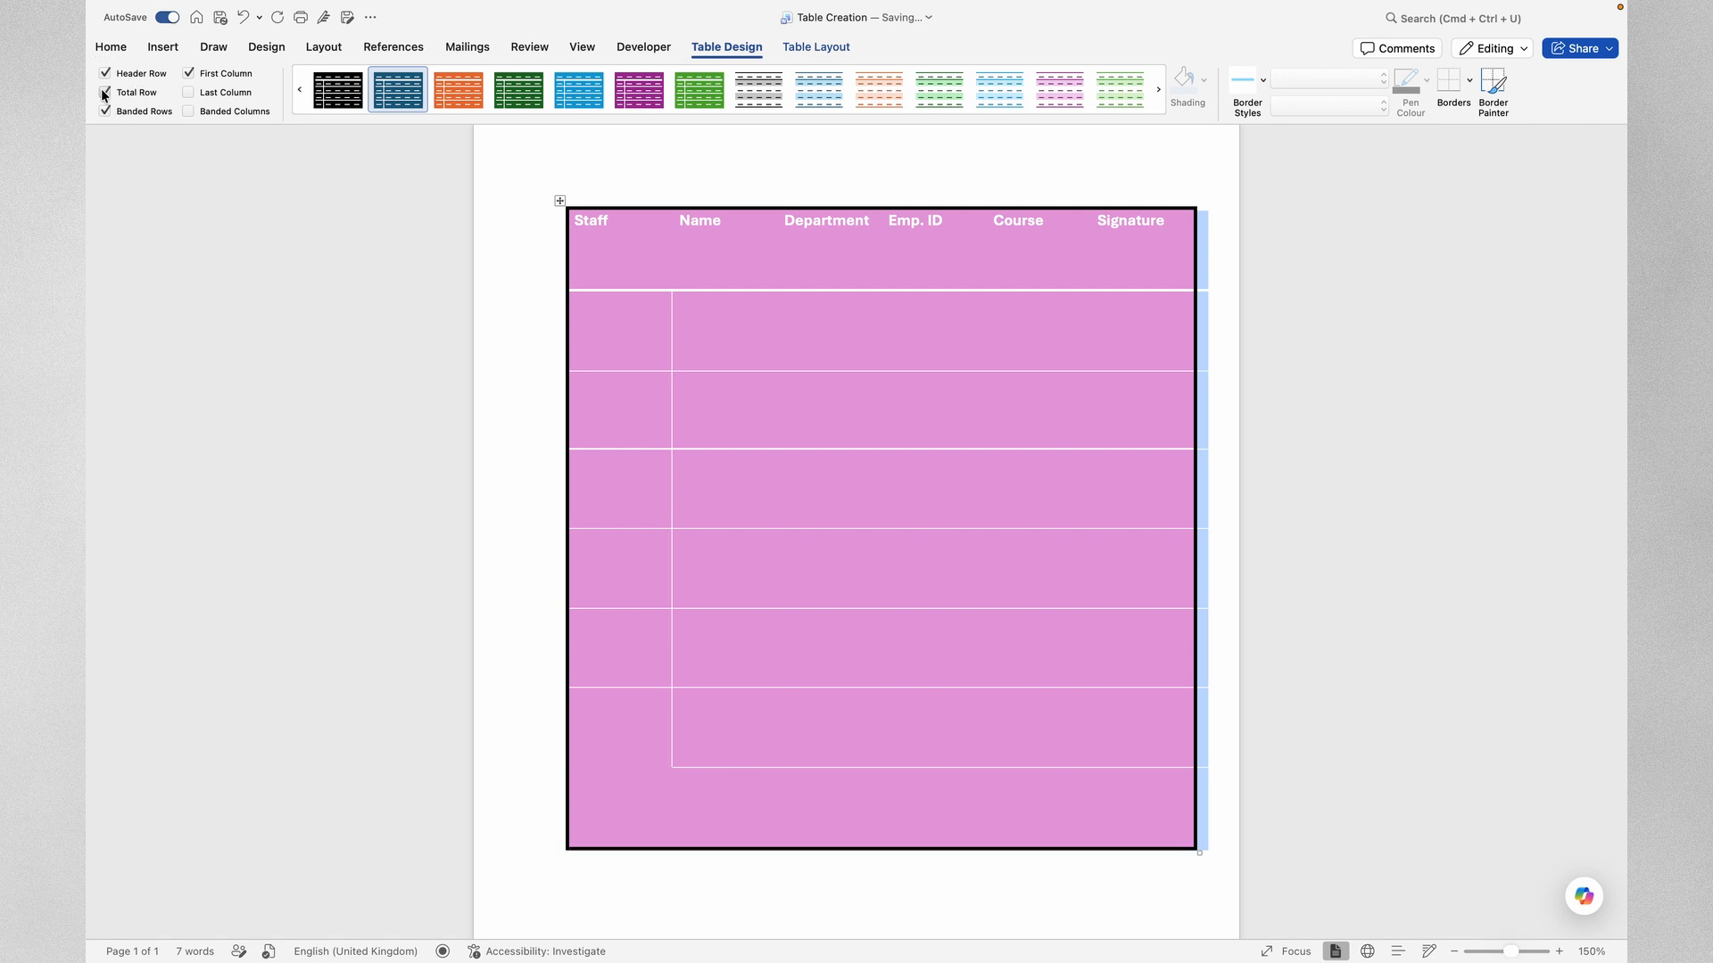
pyautogui.scroll(-4, 932, 460)
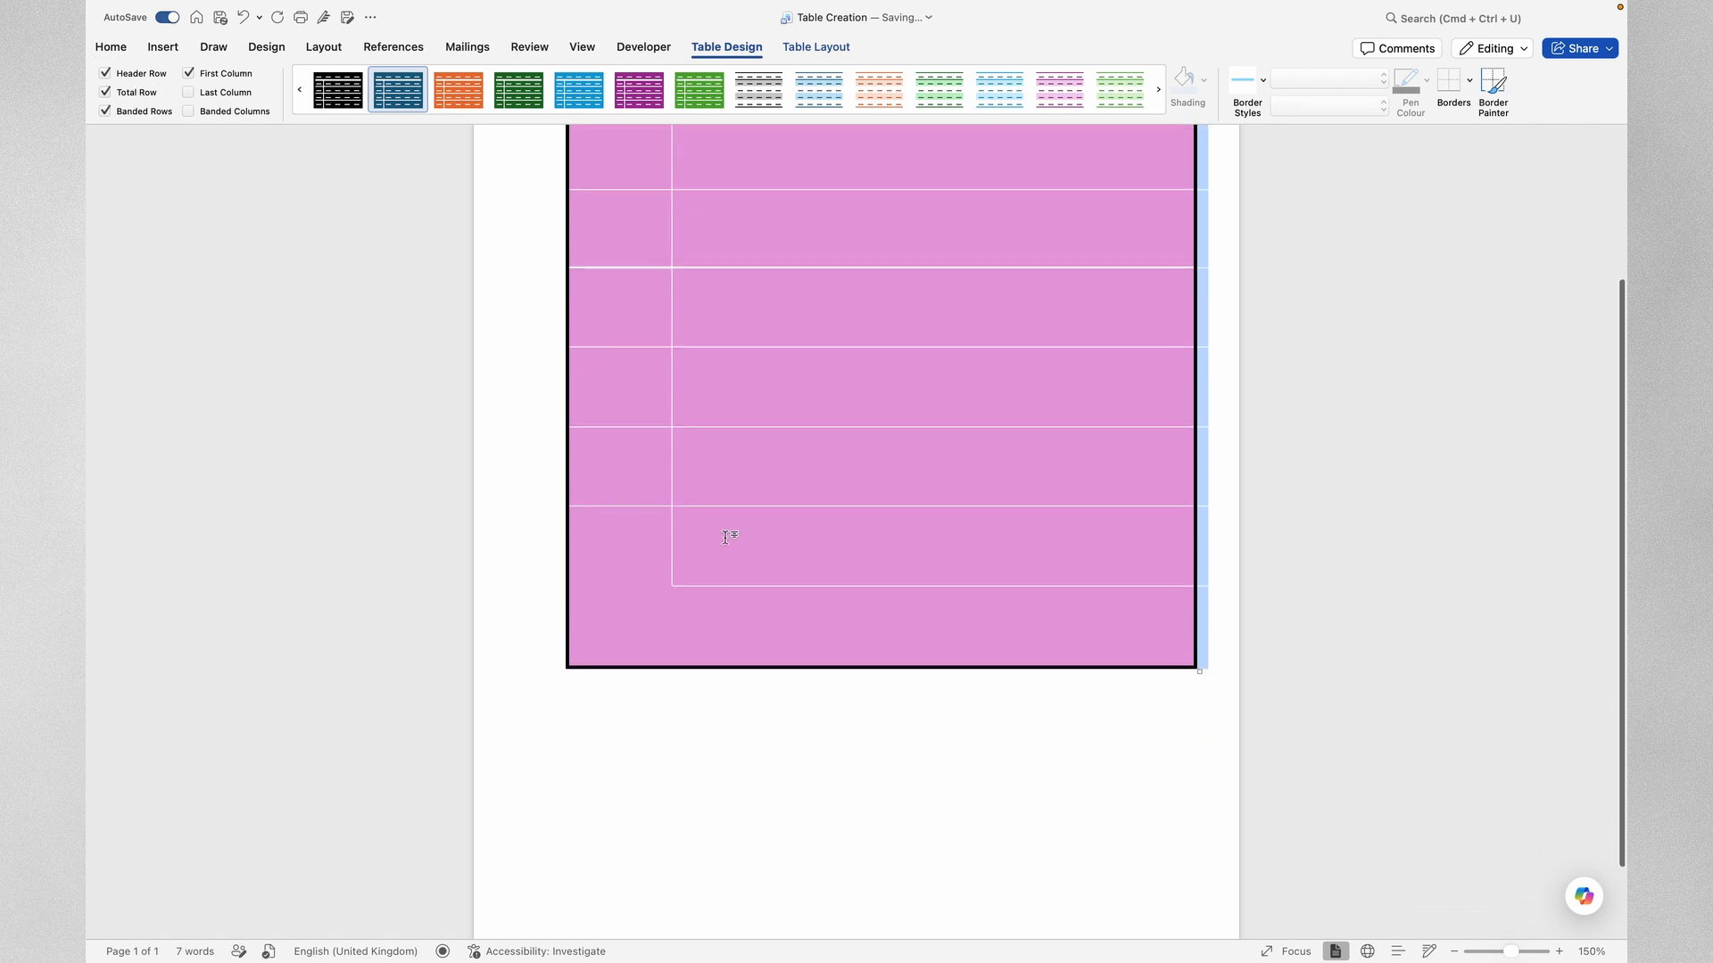
pyautogui.scroll(3, 726, 527)
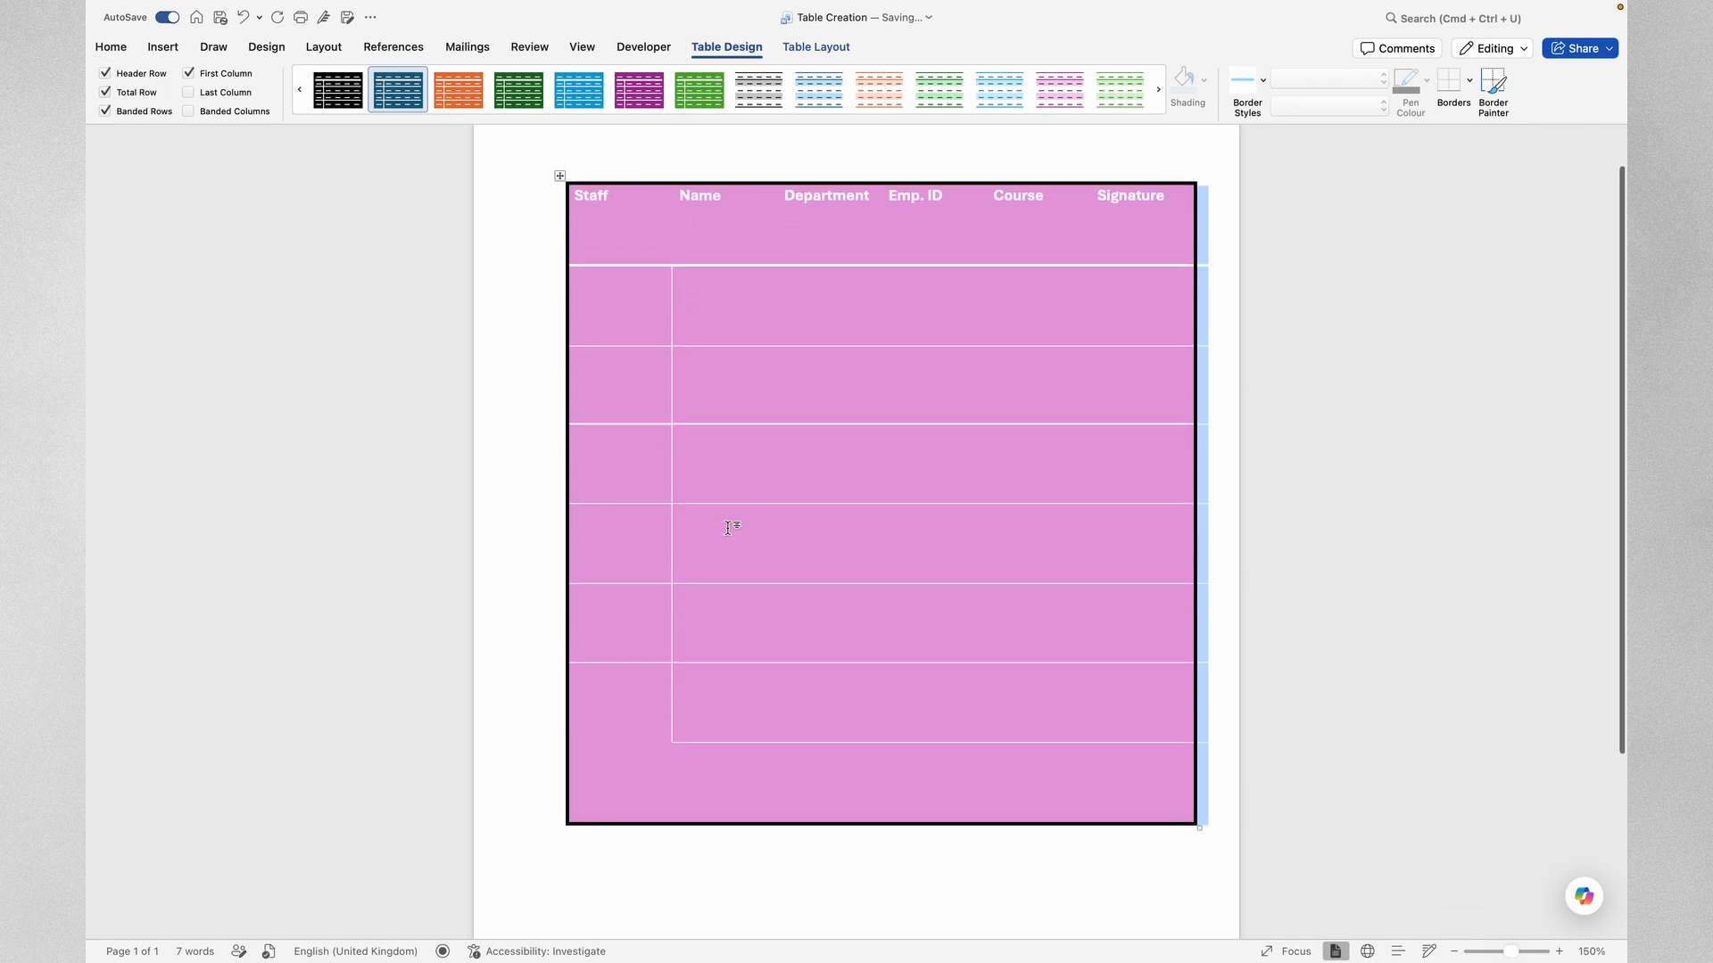
pyautogui.click(104, 74)
pyautogui.scroll(1, 524, 363)
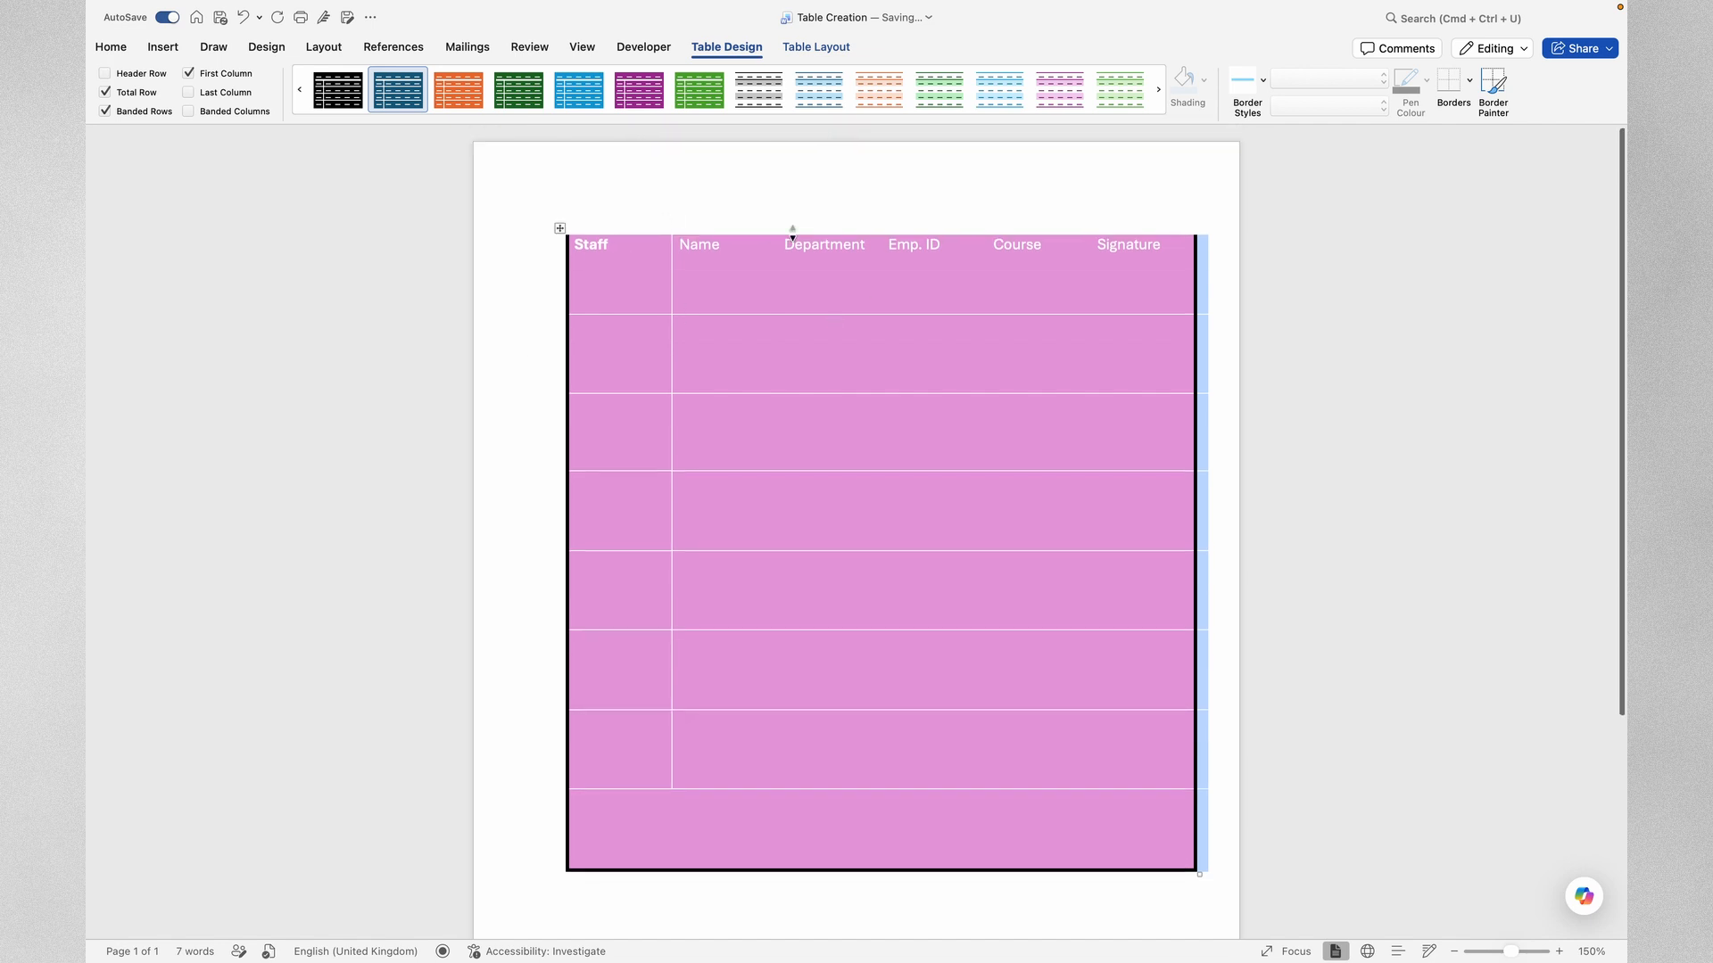
pyautogui.click(104, 74)
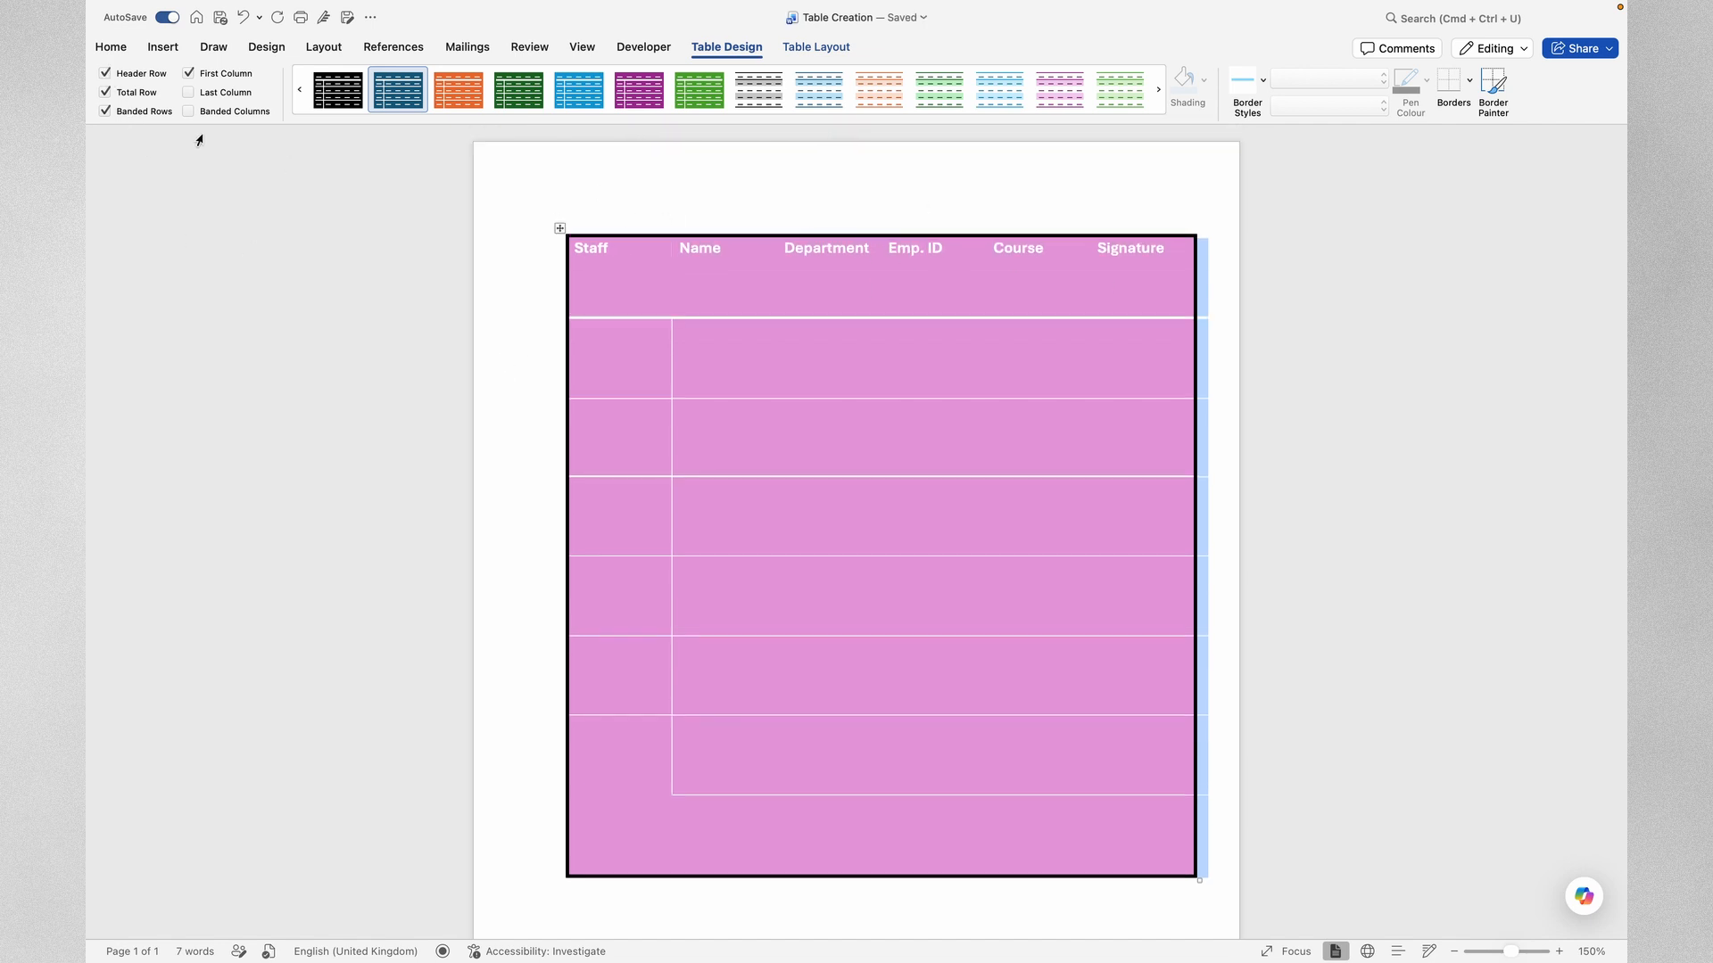
pyautogui.click(104, 93)
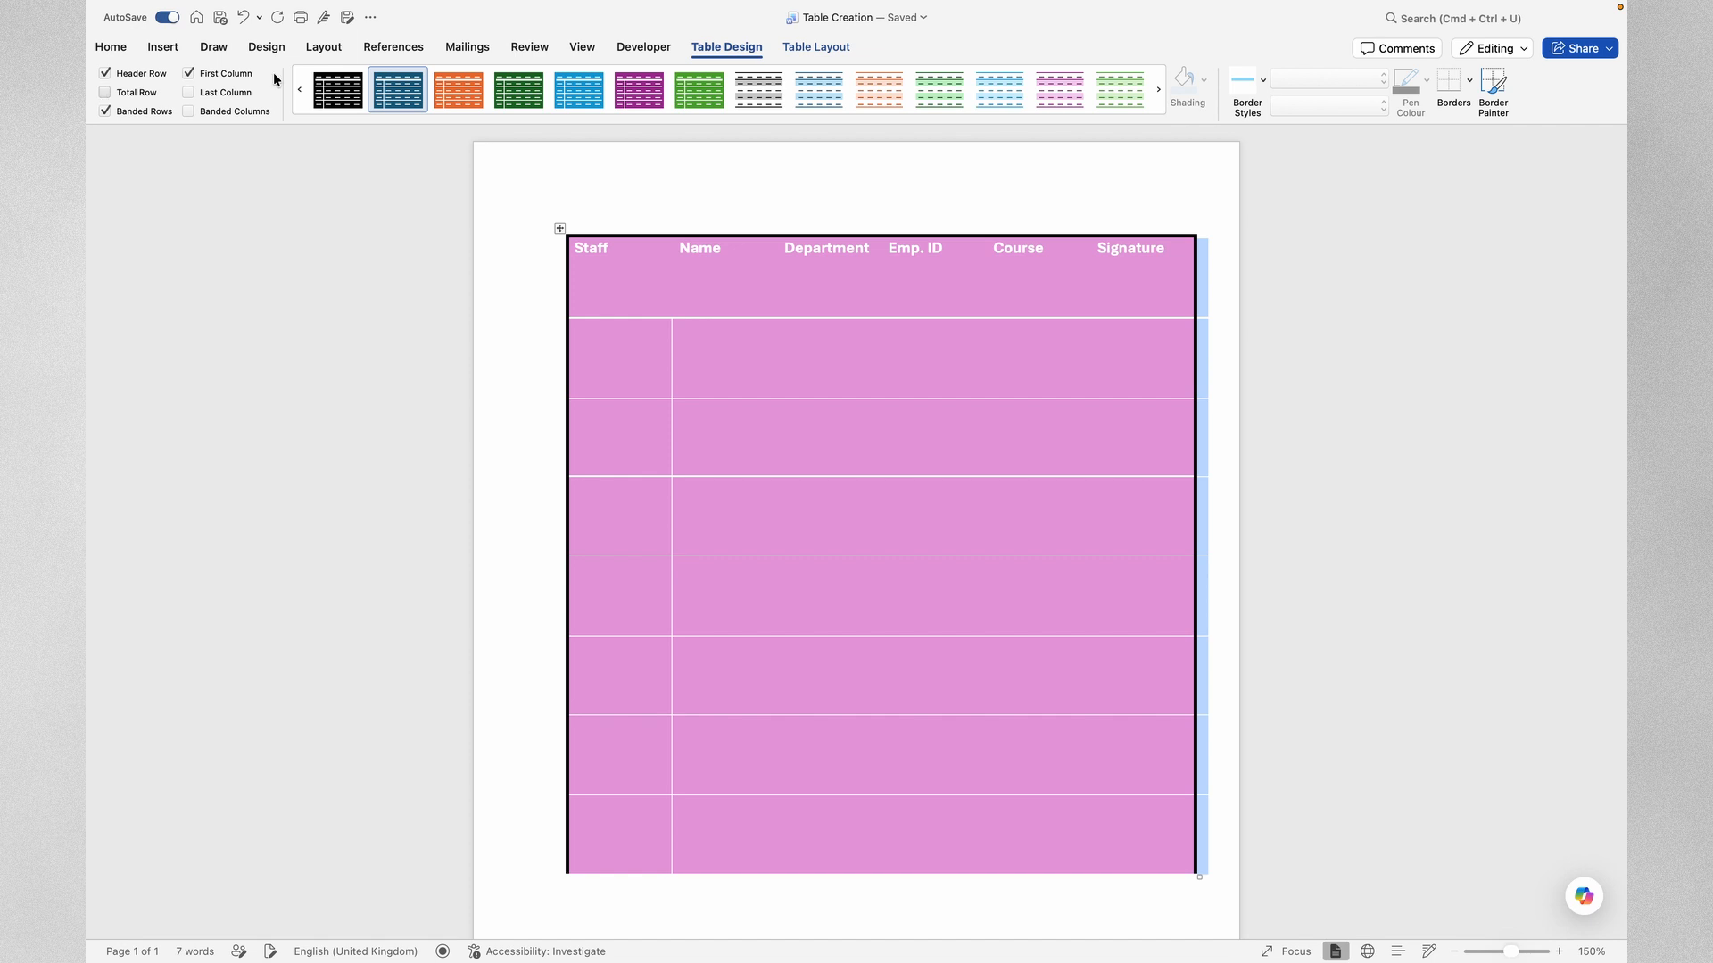
# Step: Open the settings for creating a new table style
pyautogui.click(728, 119)
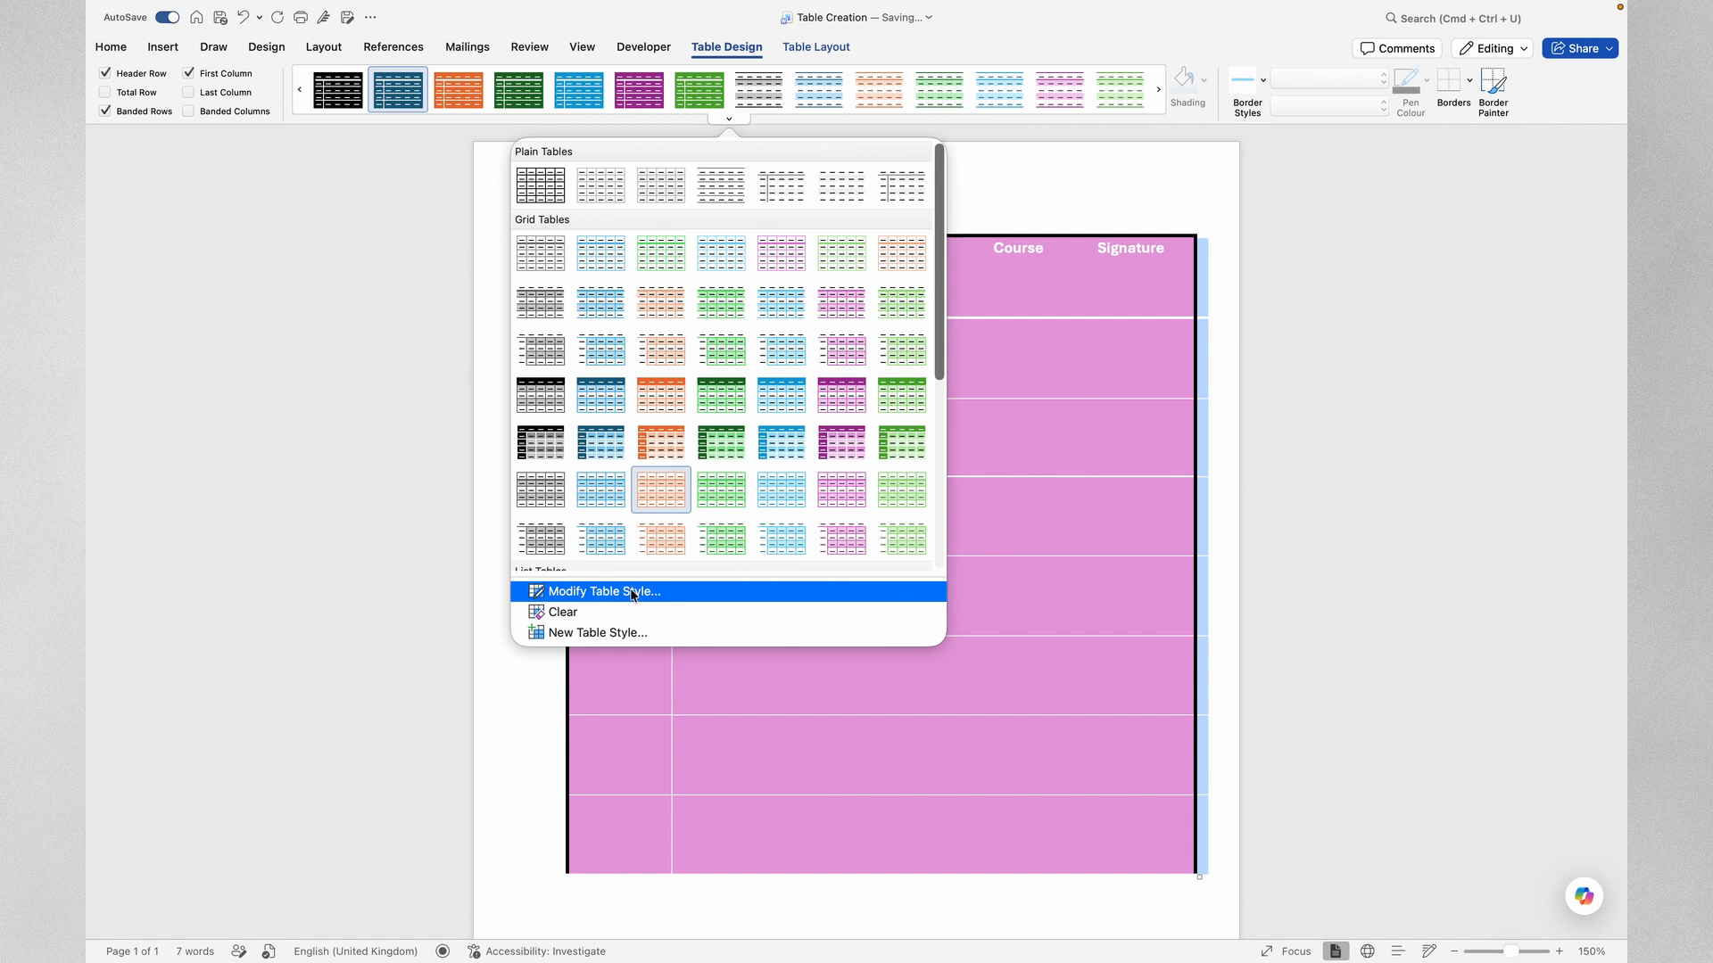
pyautogui.click(608, 633)
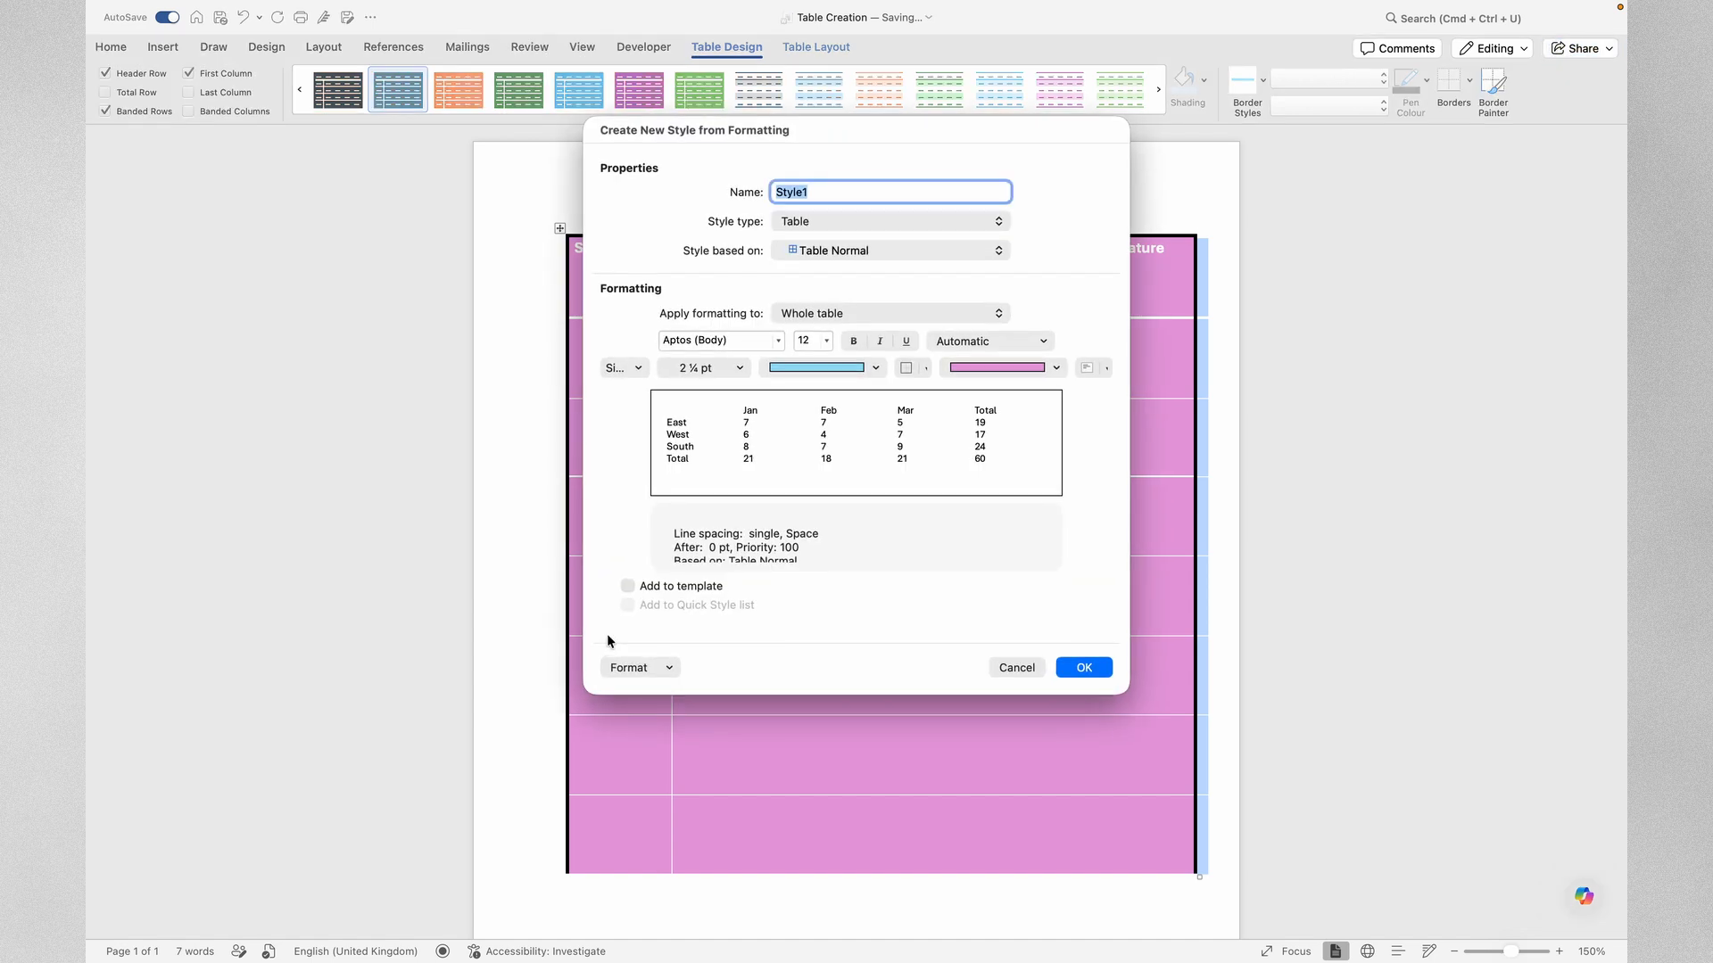